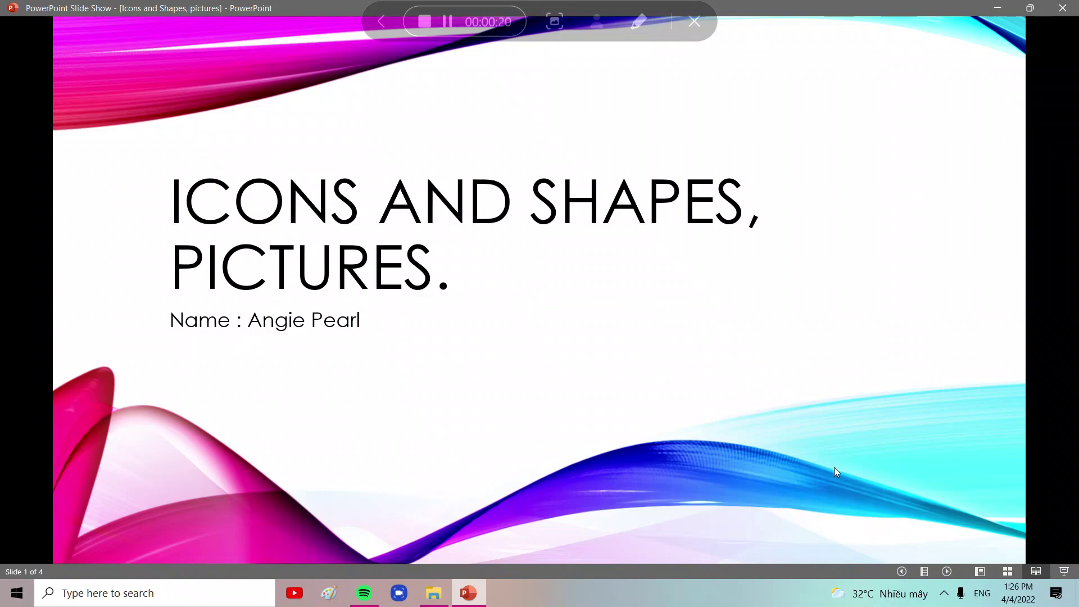
Advance the slide show through the Shapes, Icons and Pictures slides to the end screen
left_click(638, 347)
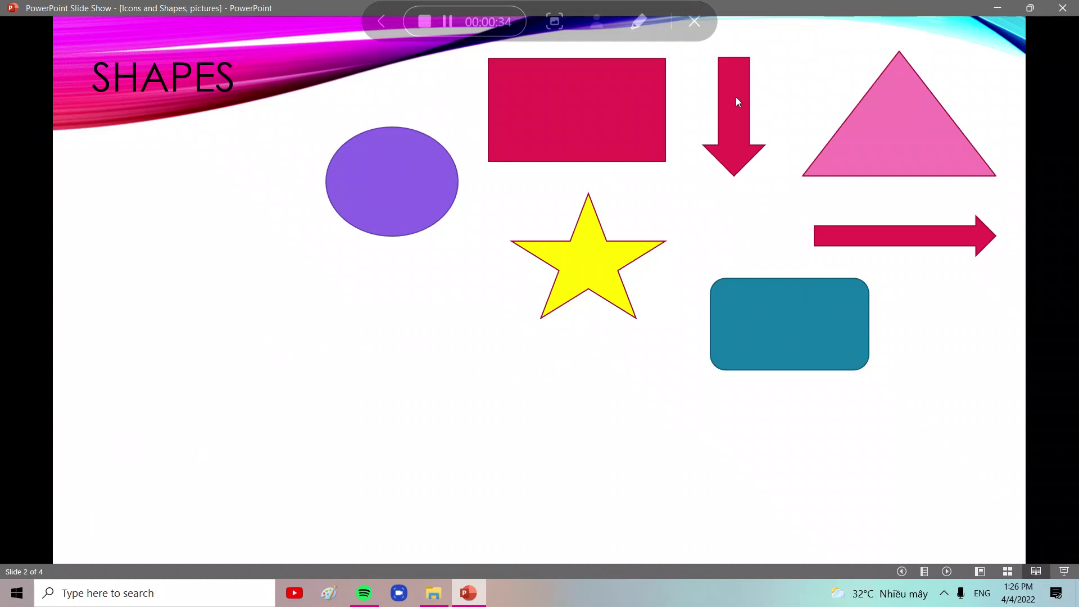
left_click(568, 133)
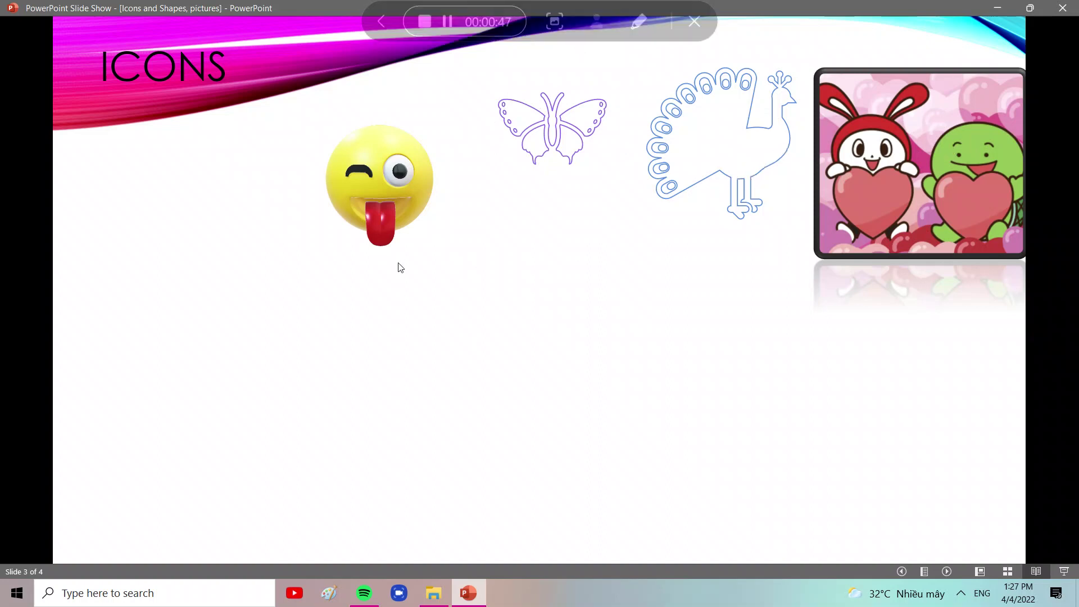
left_click(689, 226)
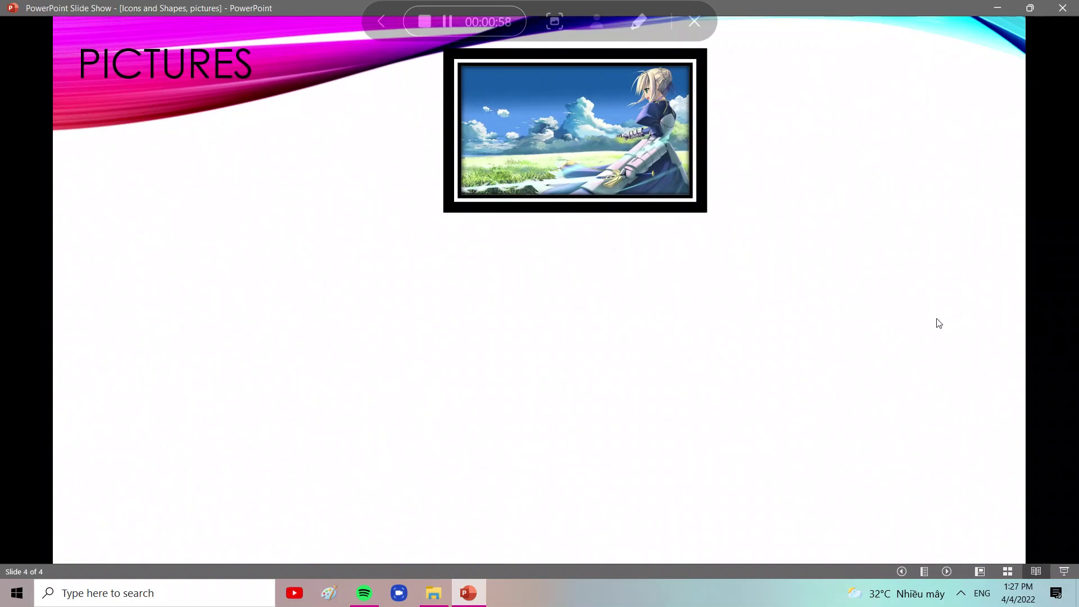
left_click(912, 422)
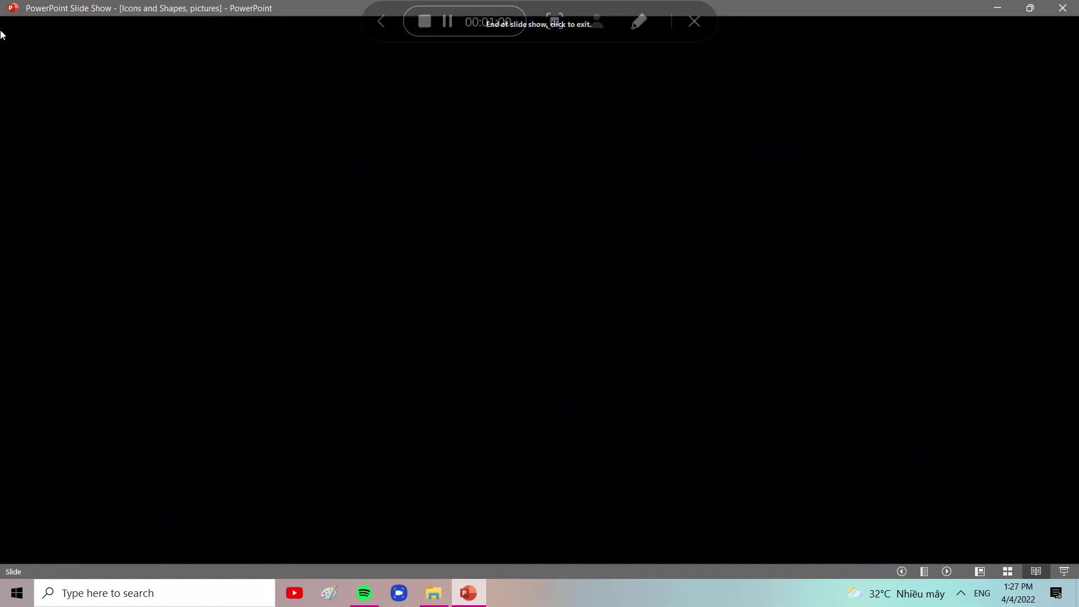
Leave the finished show and open the Shapes slide in Normal view
key("Escape")
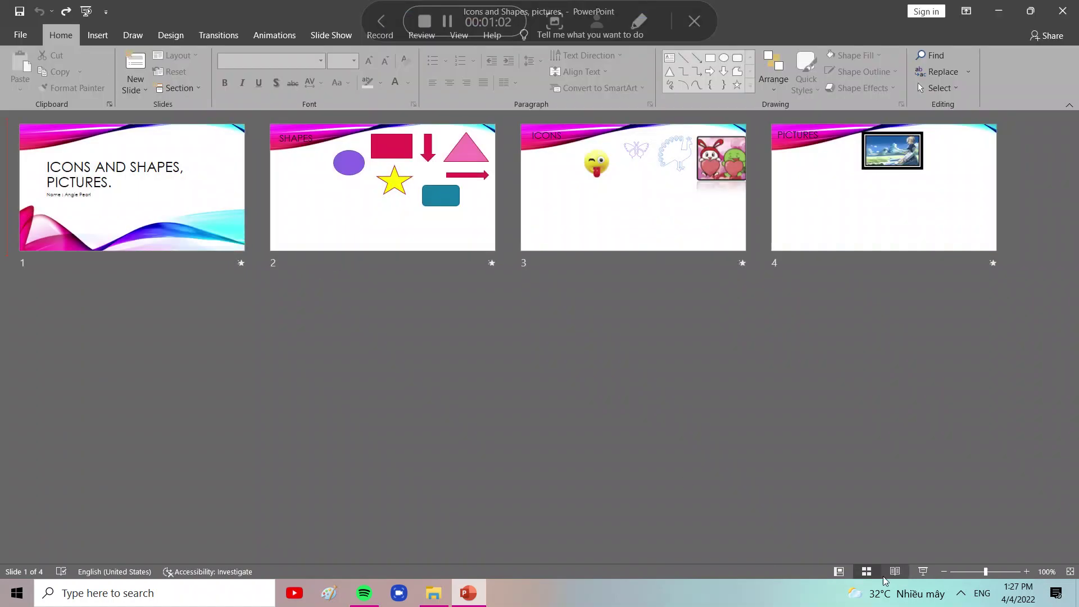
left_click(838, 571)
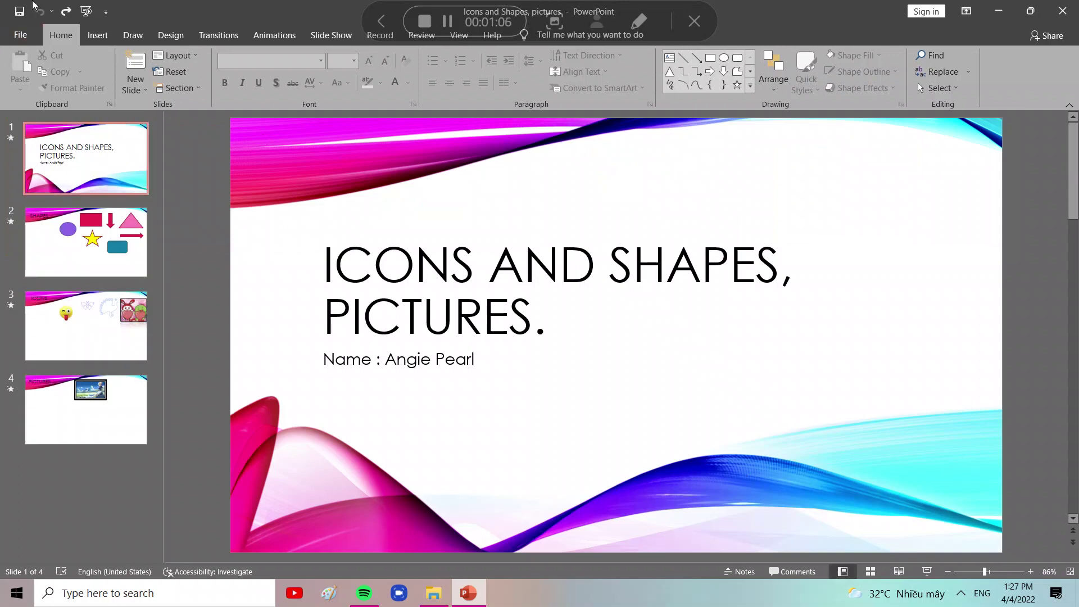
left_click(85, 241)
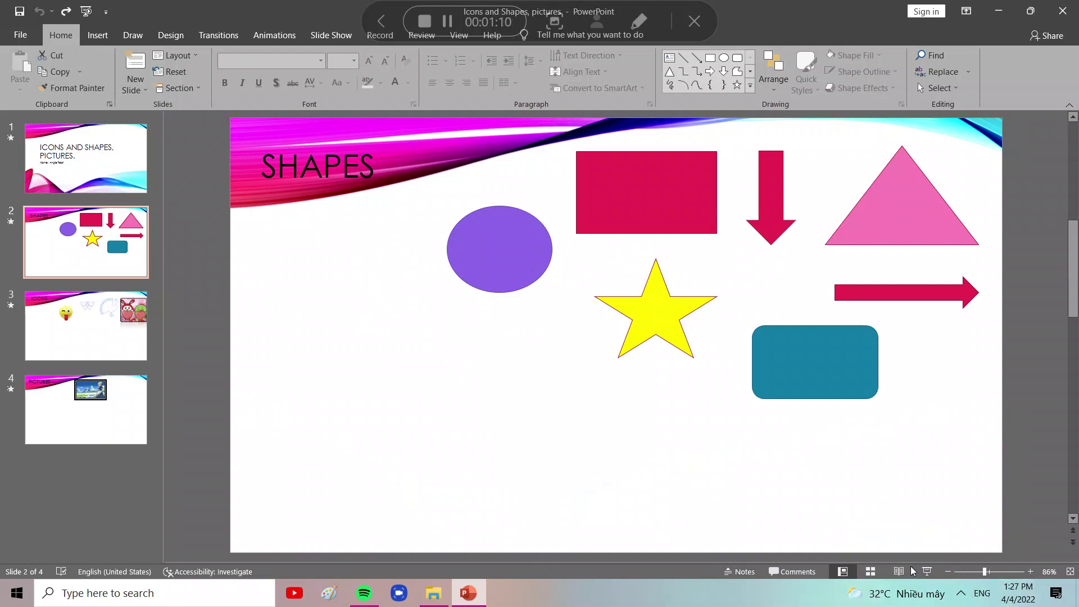
Replay the show from Shapes to Icons, end it early, and reselect Shapes
left_click(927, 571)
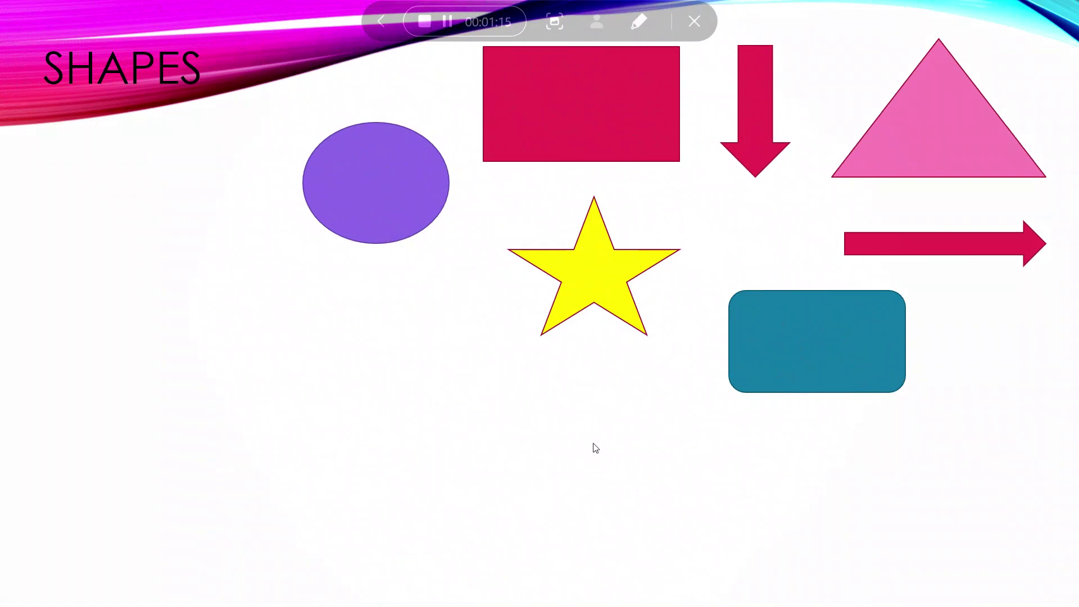
left_click(592, 446)
right_click(248, 251)
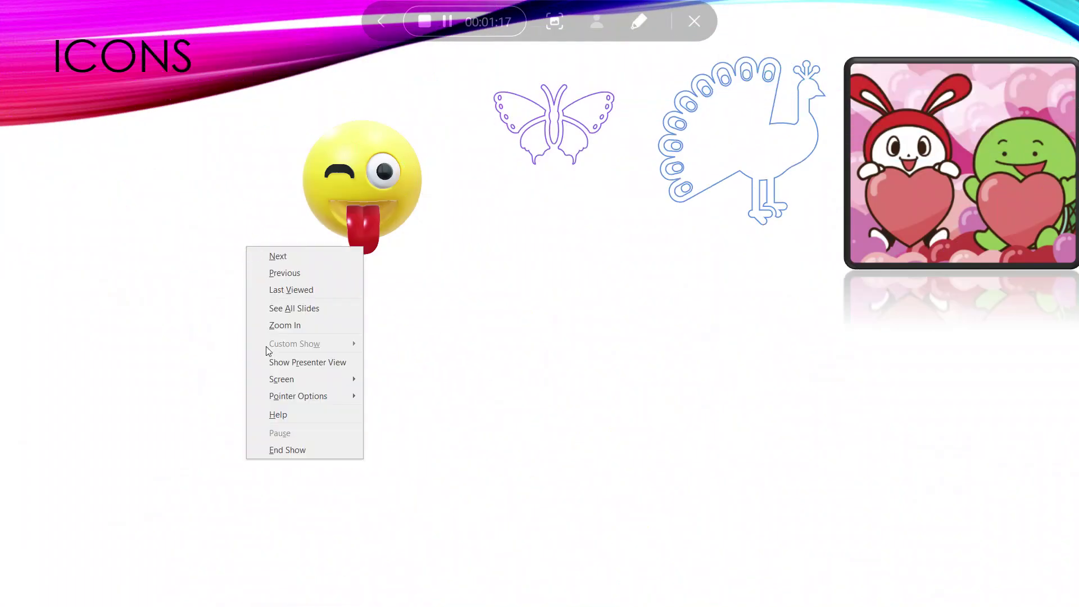
left_click(278, 452)
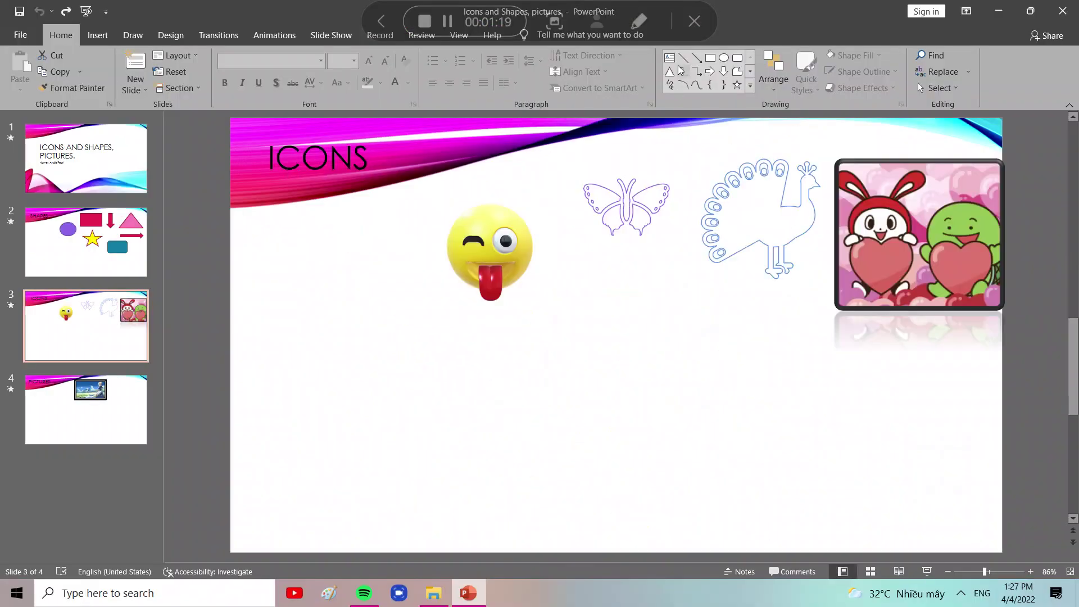
left_click(80, 275)
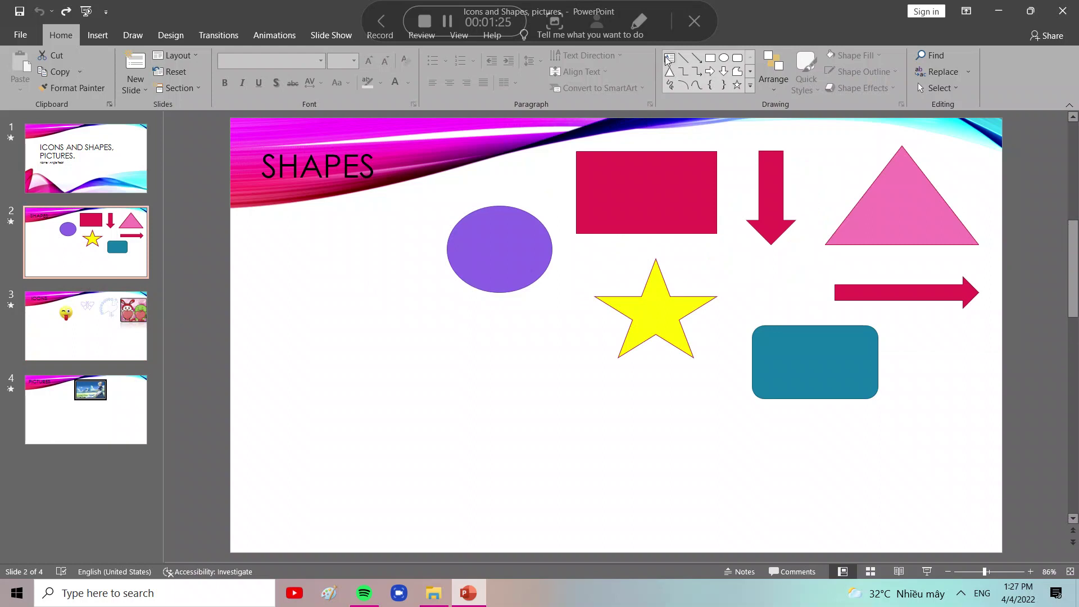
Type a trial word inside the purple ellipse, then leave it and deselect the shape
right_click(511, 249)
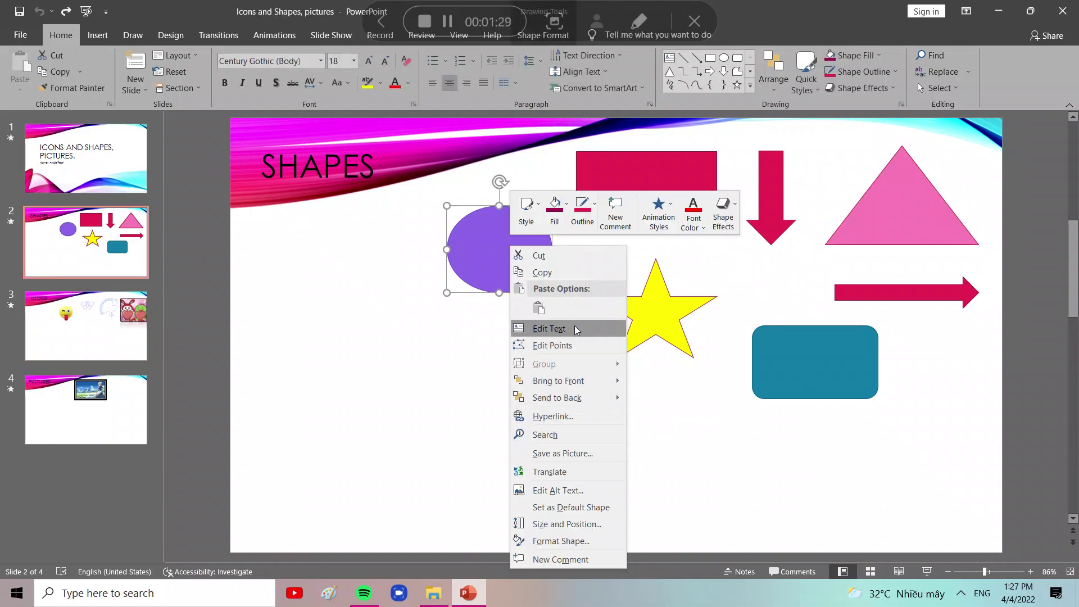
left_click(520, 332)
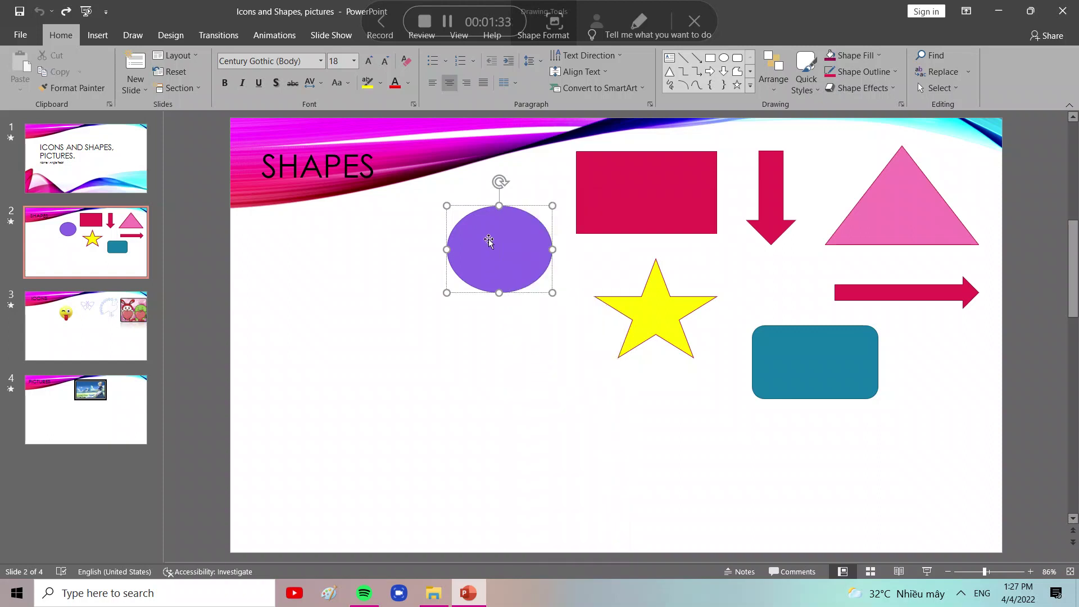
type("i")
type("ive")
type("a")
type("lik")
key("BackSpace")
key("BackSpace")
key("BackSpace")
key("BackSpace")
key("BackSpace")
key("BackSpace")
key("BackSpace")
key("BackSpace")
left_click(474, 339)
left_click(500, 246)
left_click(465, 405)
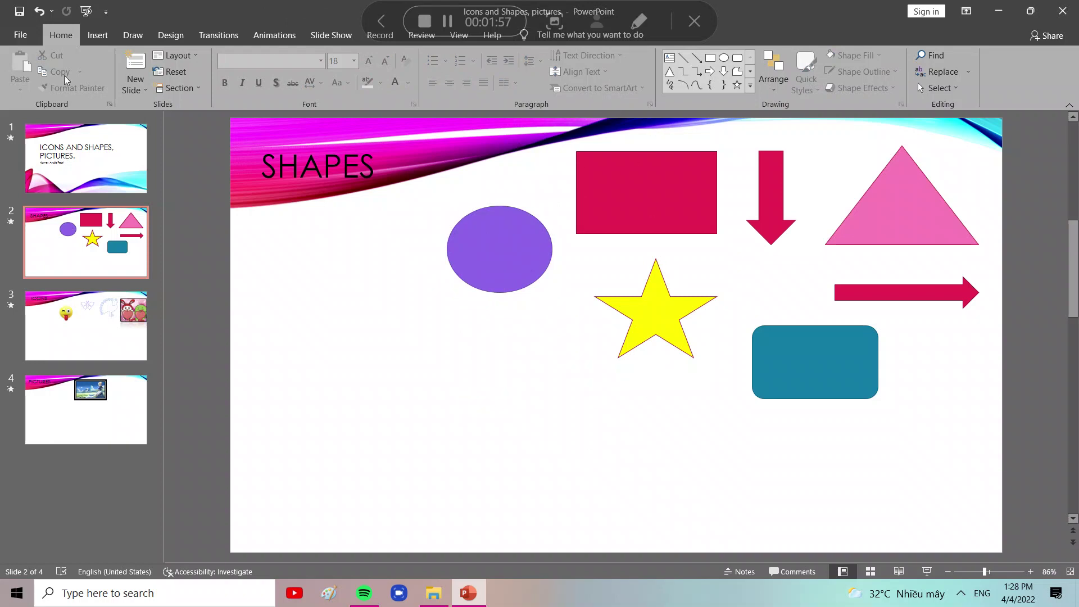
Page through the slides from the Shapes thumbnail, then jump back to the first slide
left_click(54, 236)
left_click(72, 237)
key("Down")
key("Down")
key("Home")
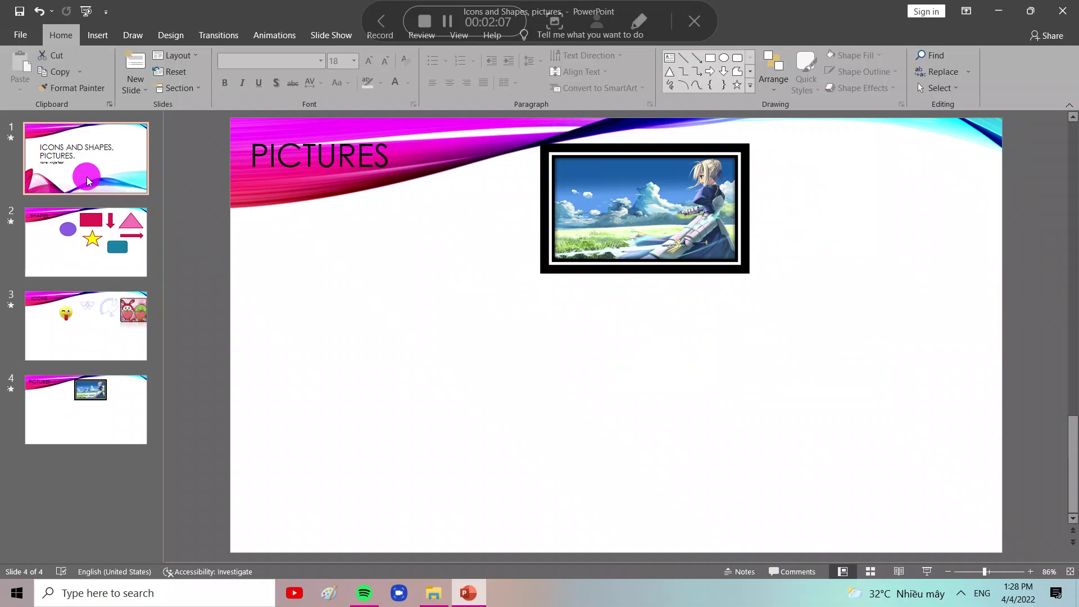
Browse the full gallery of themes and templates on the File > New page
left_click(20, 35)
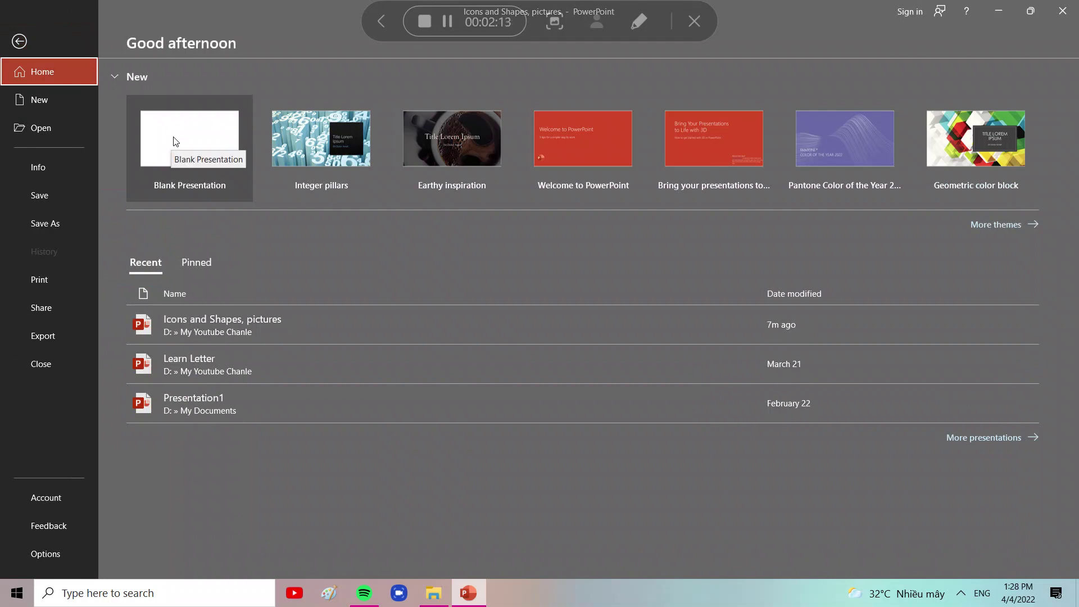
left_click(1005, 229)
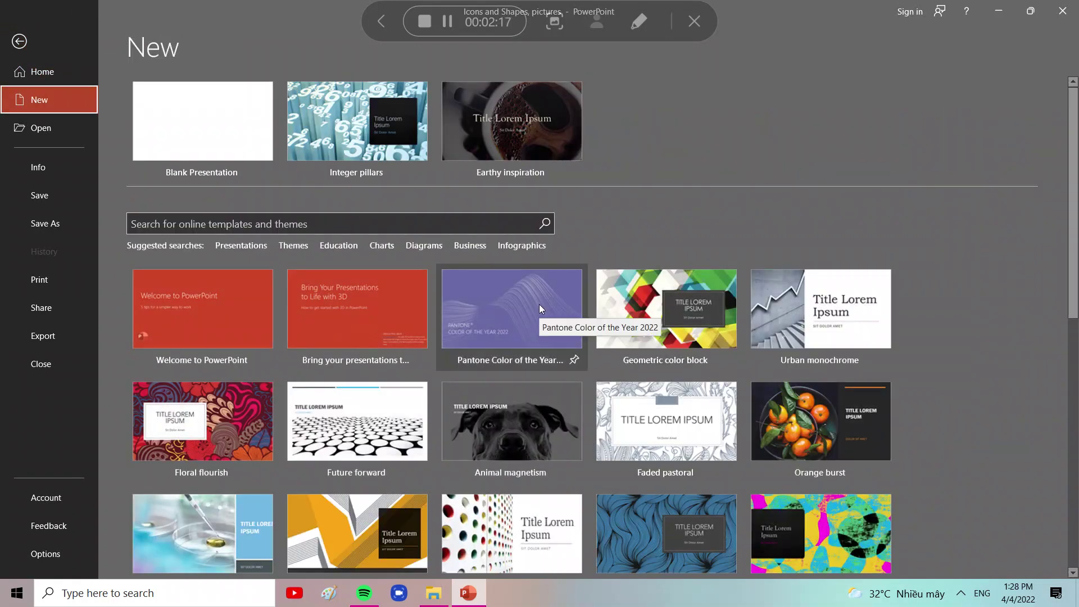
scroll(538, 304, "down", 3)
scroll(538, 304, "down", 2)
scroll(540, 308, "down", 2)
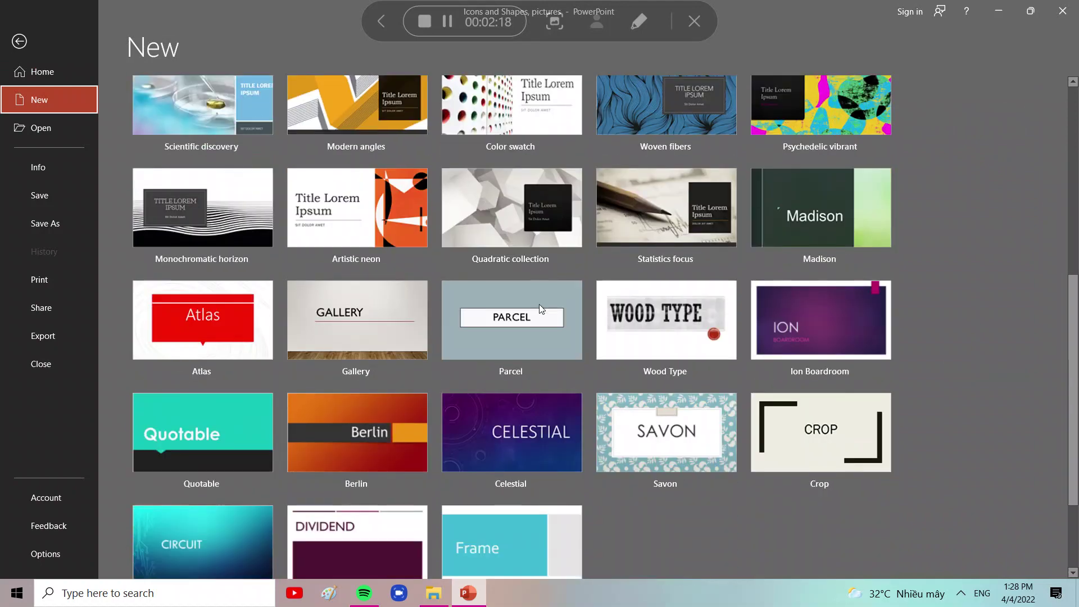
scroll(539, 308, "down", 2)
scroll(337, 360, "up", 1)
scroll(219, 298, "up", 3)
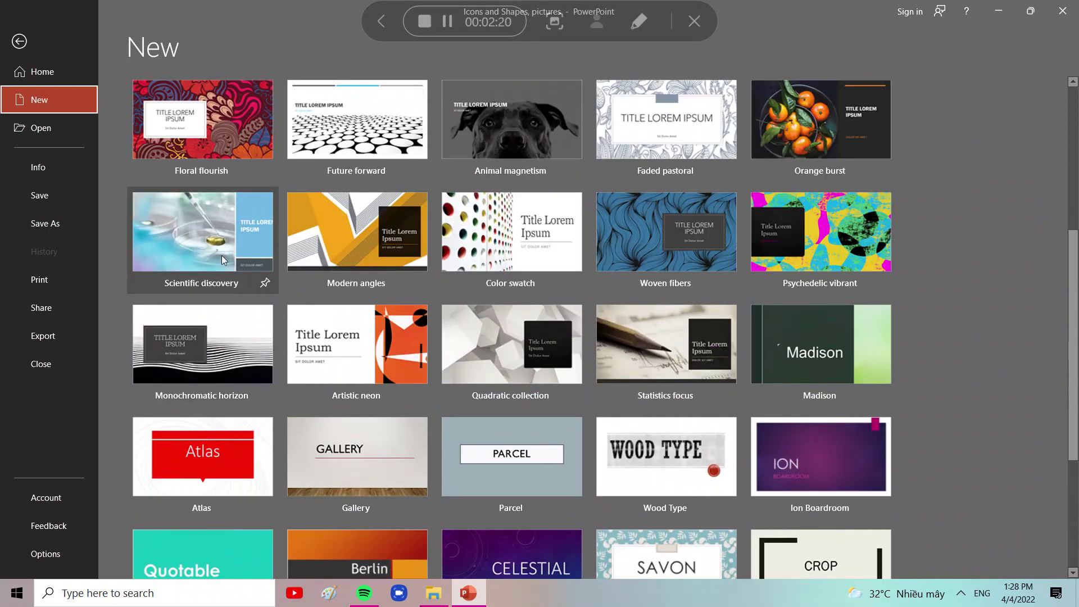
scroll(205, 286, "up", 1)
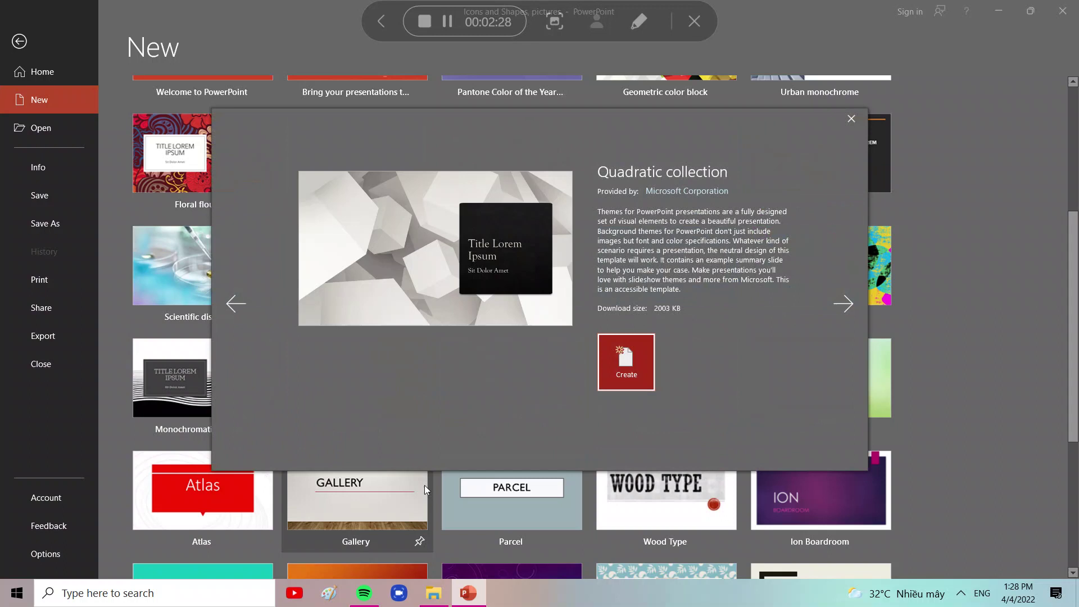
Create a new presentation from the Quadratic collection theme and open slide 1
left_click(626, 345)
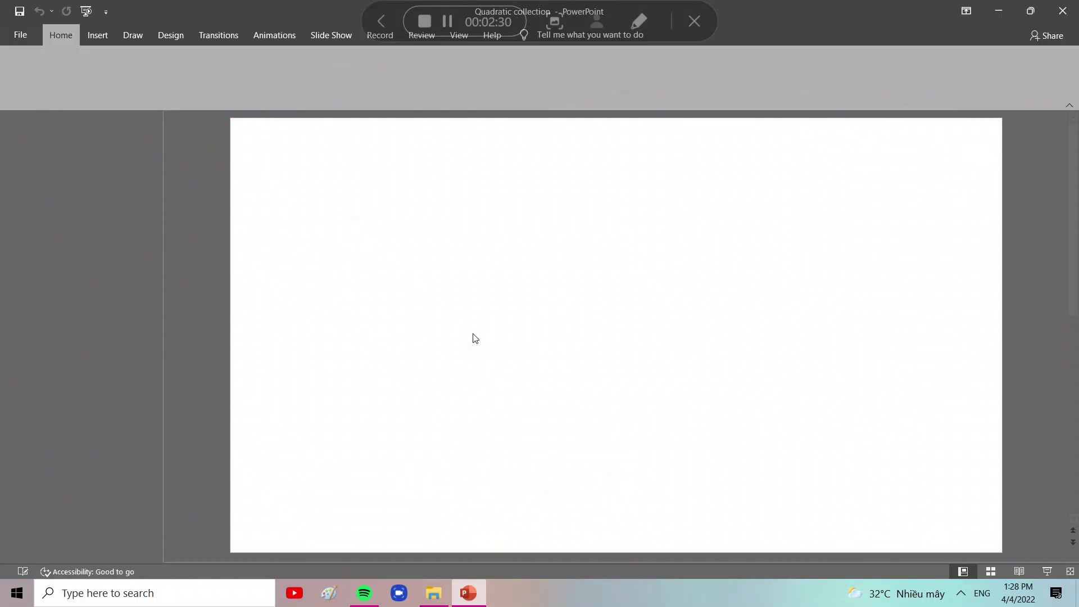
scroll(469, 284, "down", 1)
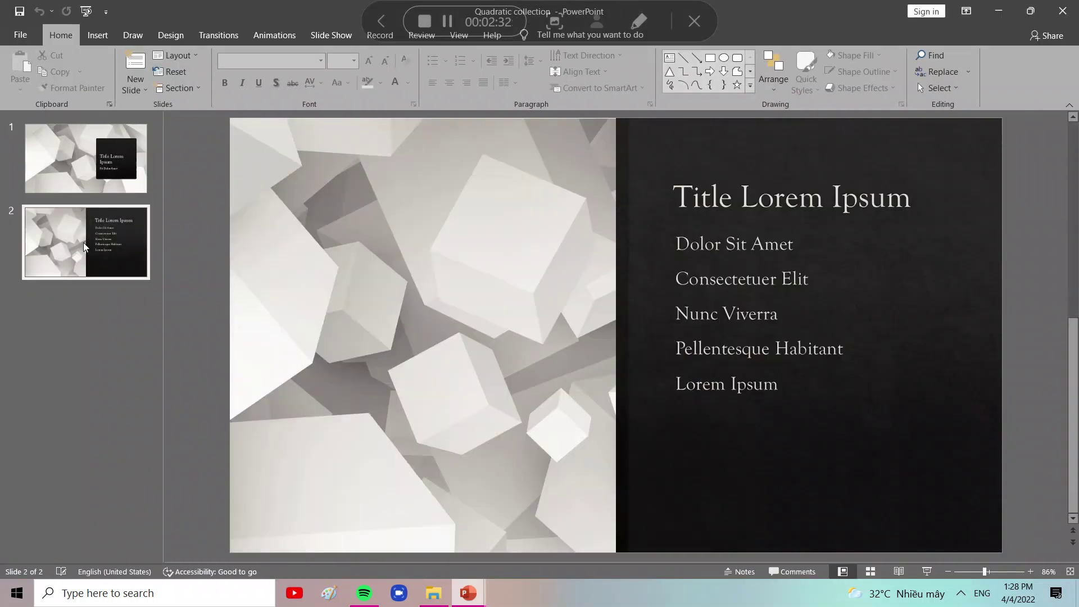
left_click(86, 149)
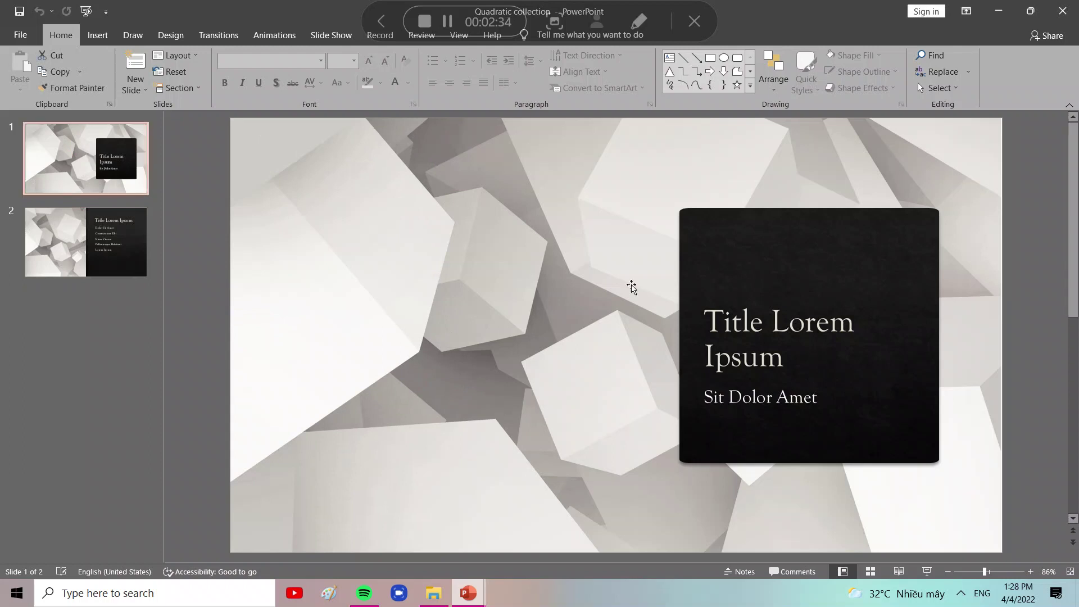
Replace the slide 1 title 'Title Lorem Ipsum' with 'Use Powerpoint'
left_click(865, 324)
left_click_drag(866, 324, 723, 327)
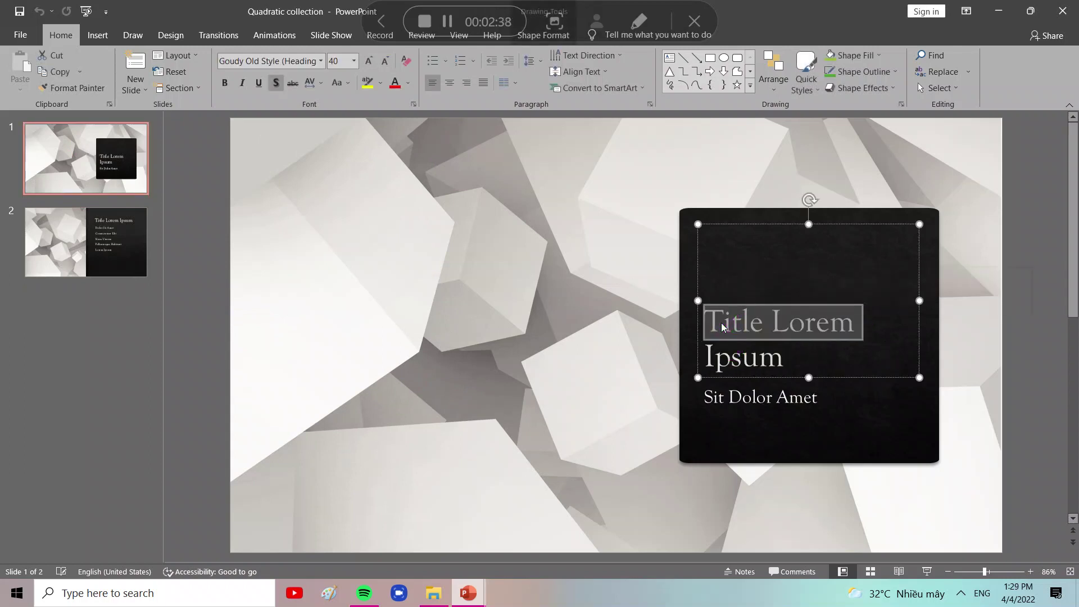
key("Delete")
left_click_drag(794, 336, 689, 366)
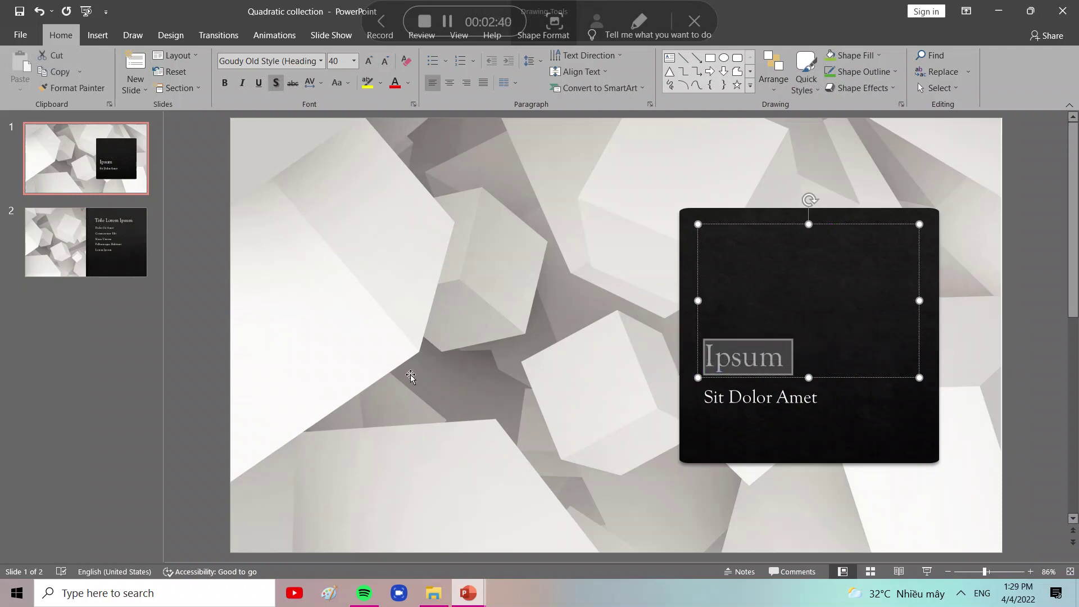
key("Delete")
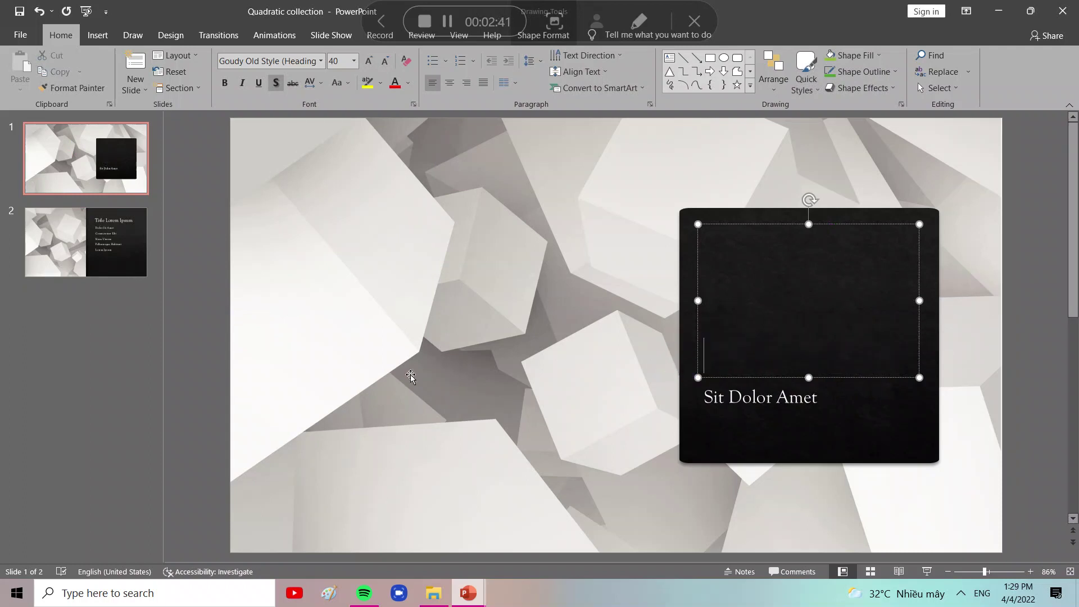
type("u")
type("e")
key("BackSpace")
key("BackSpace")
left_click(961, 592)
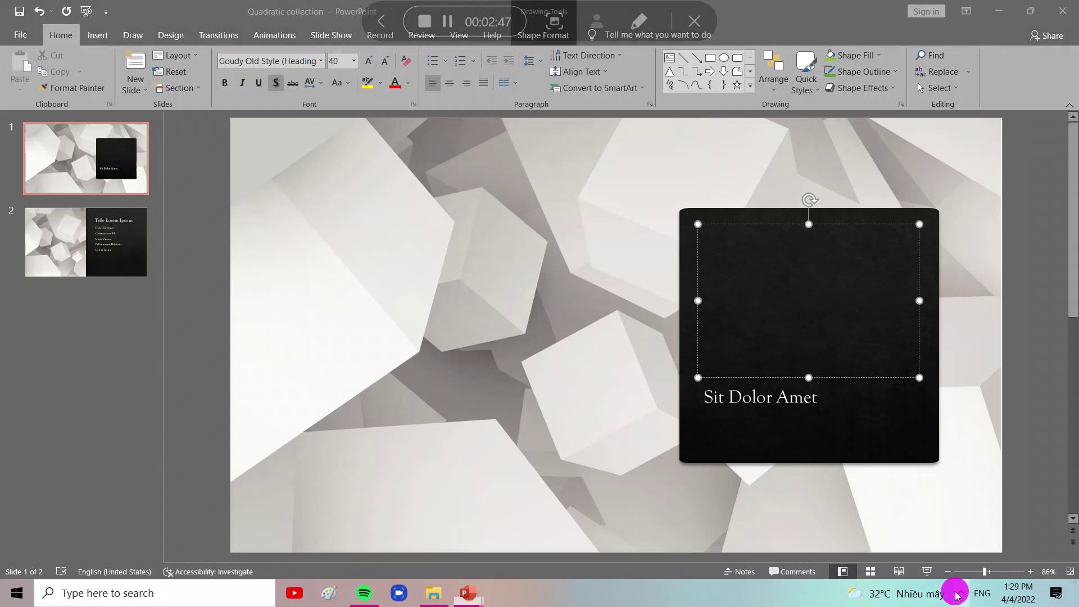
left_click(974, 509)
left_click(815, 242)
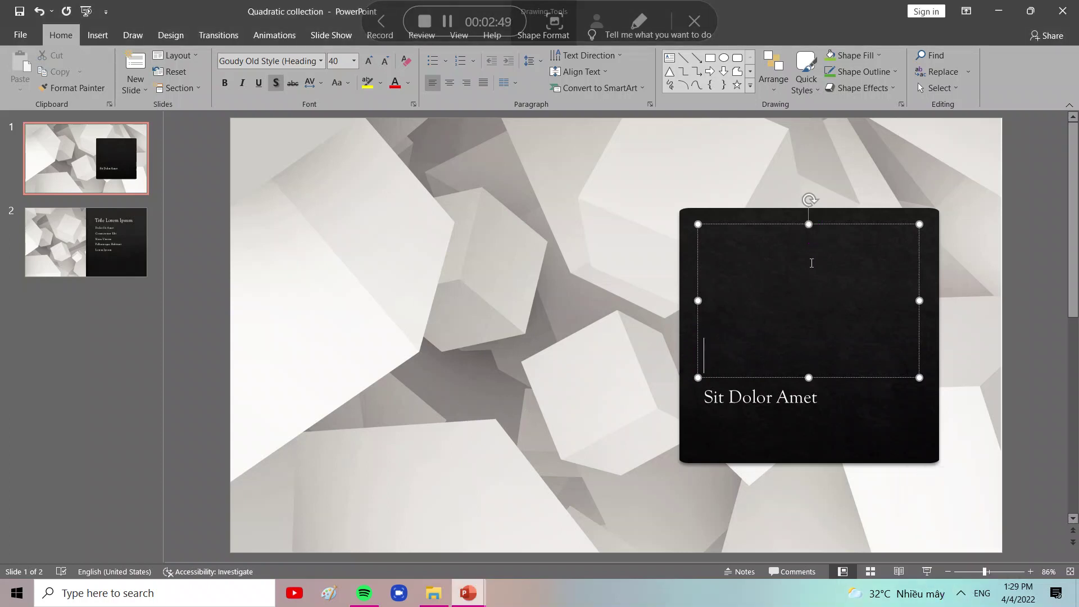
type("Use")
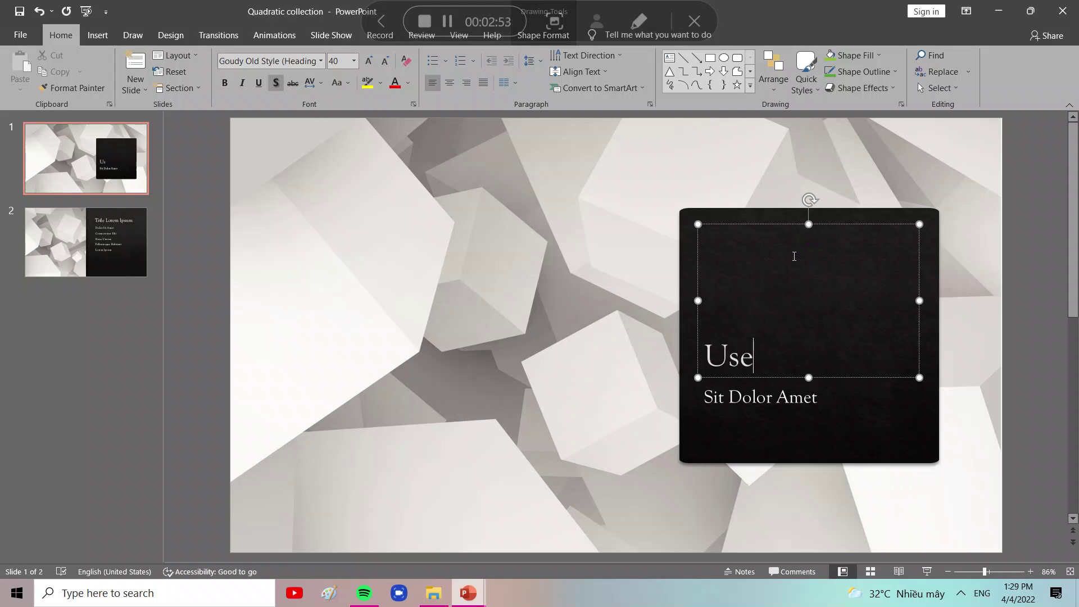
type(" P")
type("ow")
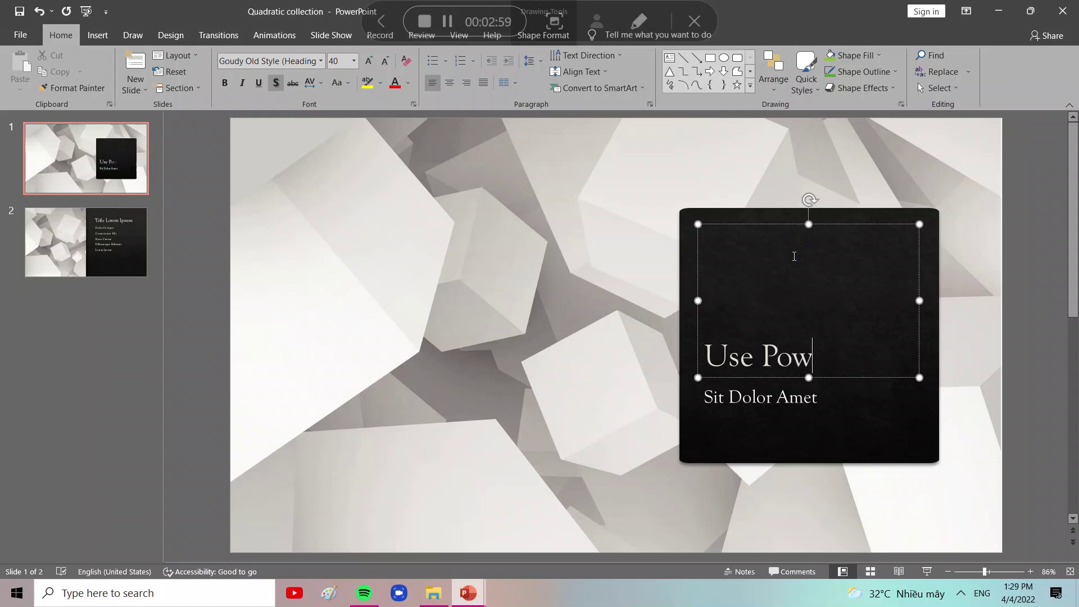
type("erpoint")
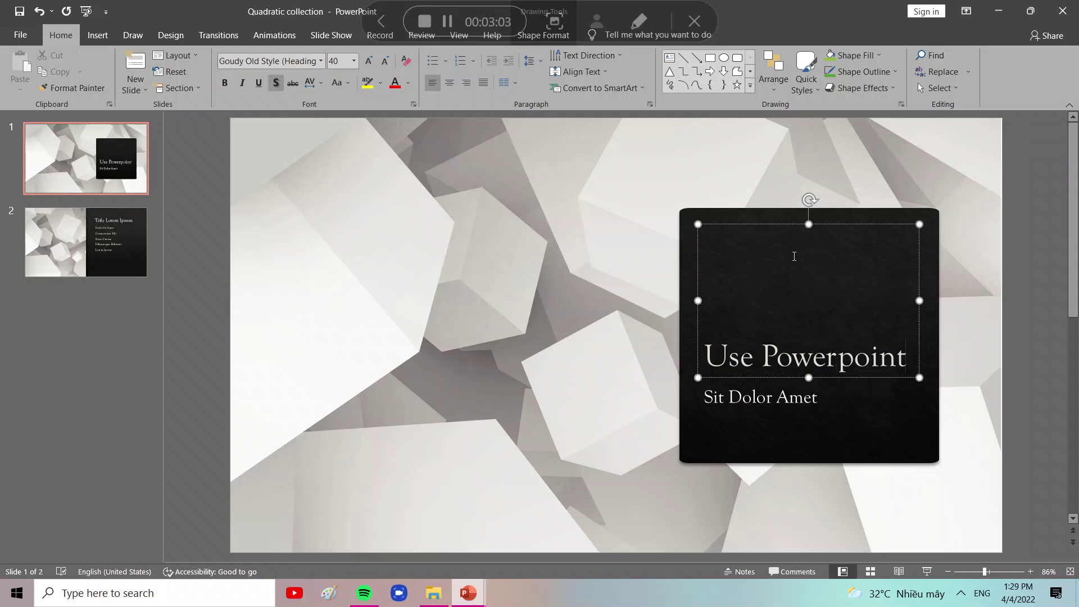
Replace 'Sit Dolor Amet' with 'Using Powerpoint is like making a movie. You can add picture and a short video to it.'
left_click(768, 404)
left_click_drag(823, 397, 716, 398)
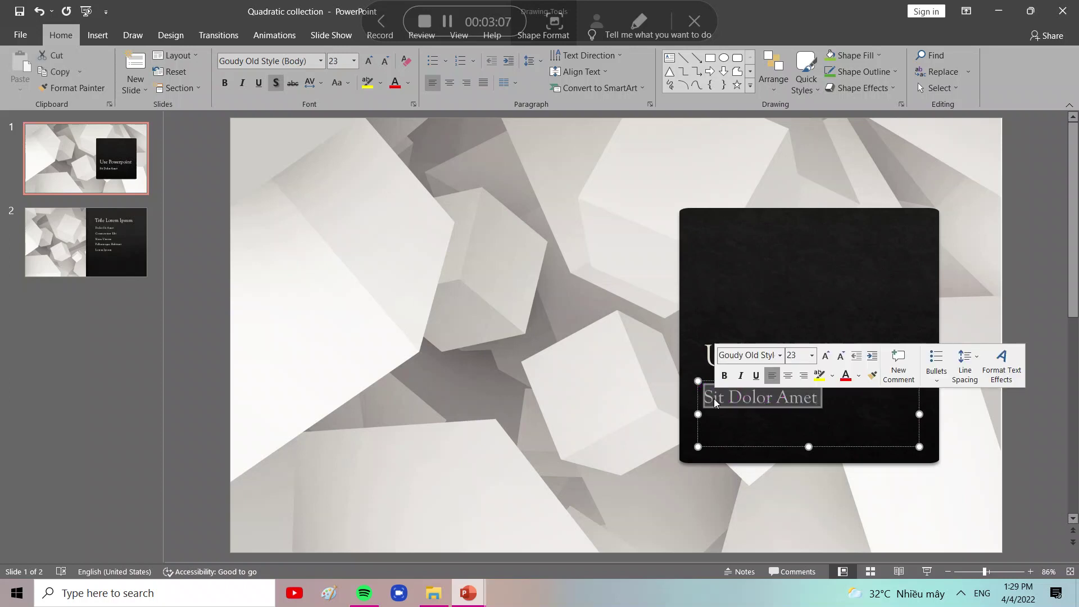
key("BackSpace")
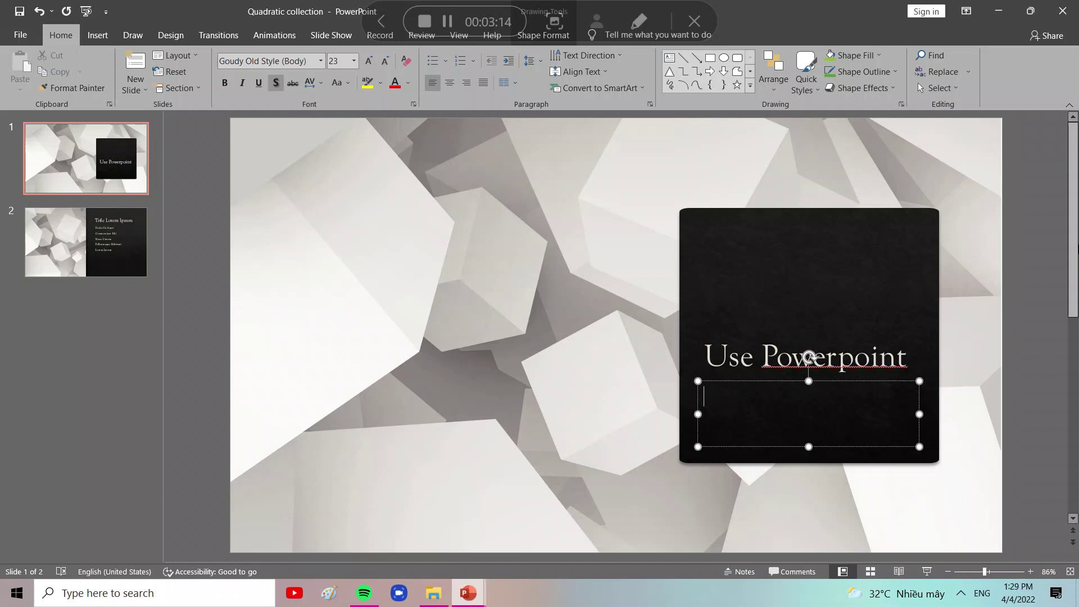
type("Using Powerpo")
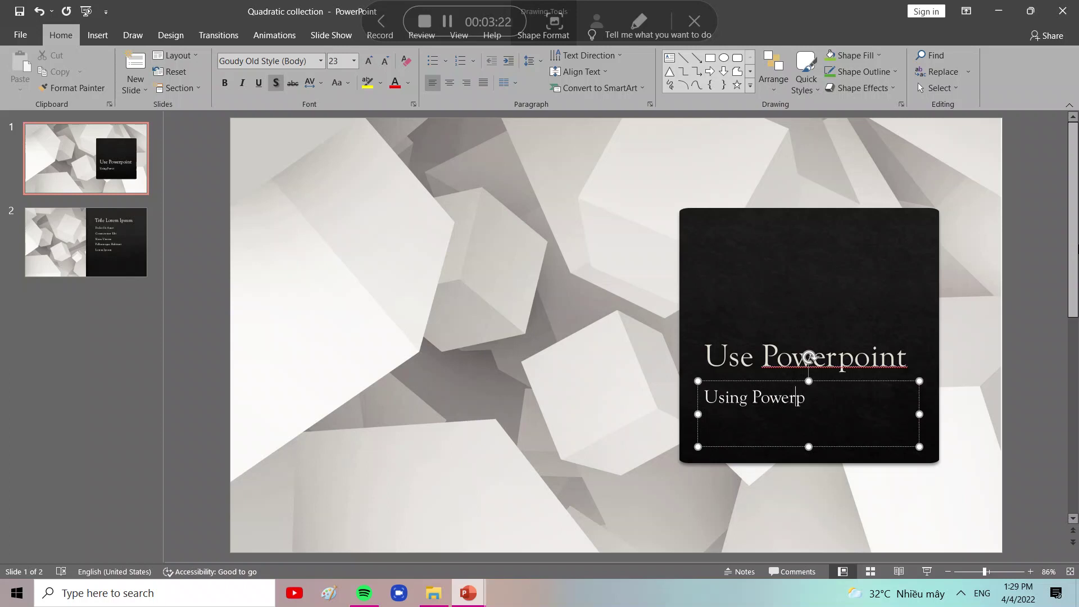
type("n")
key("BackSpace")
type("nt ")
type("is ")
type("e a")
type("akin")
type(" a ")
type("mo")
type("w")
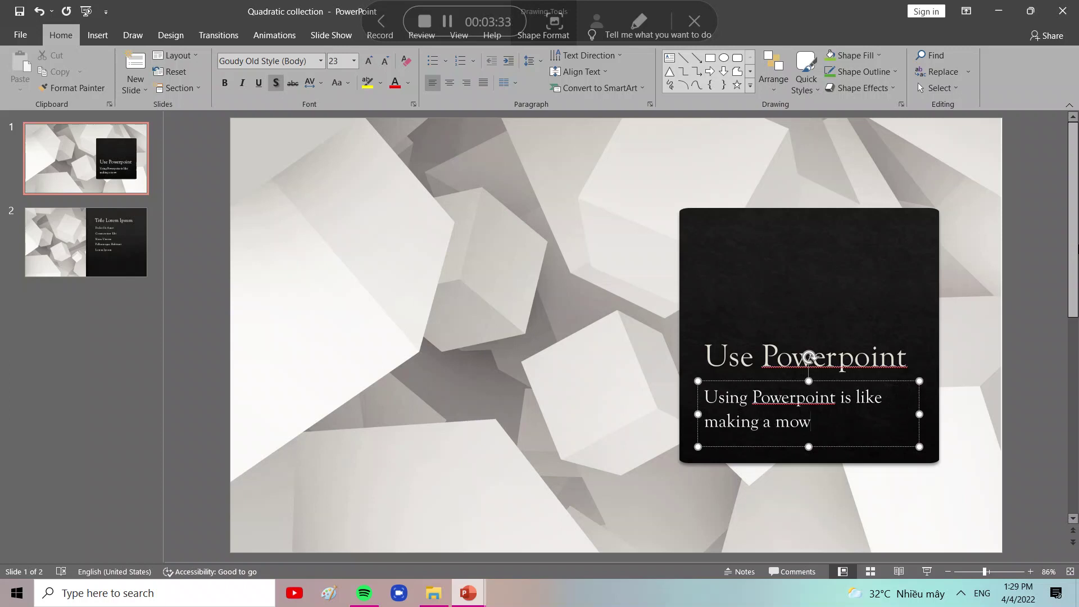
type("vie. u")
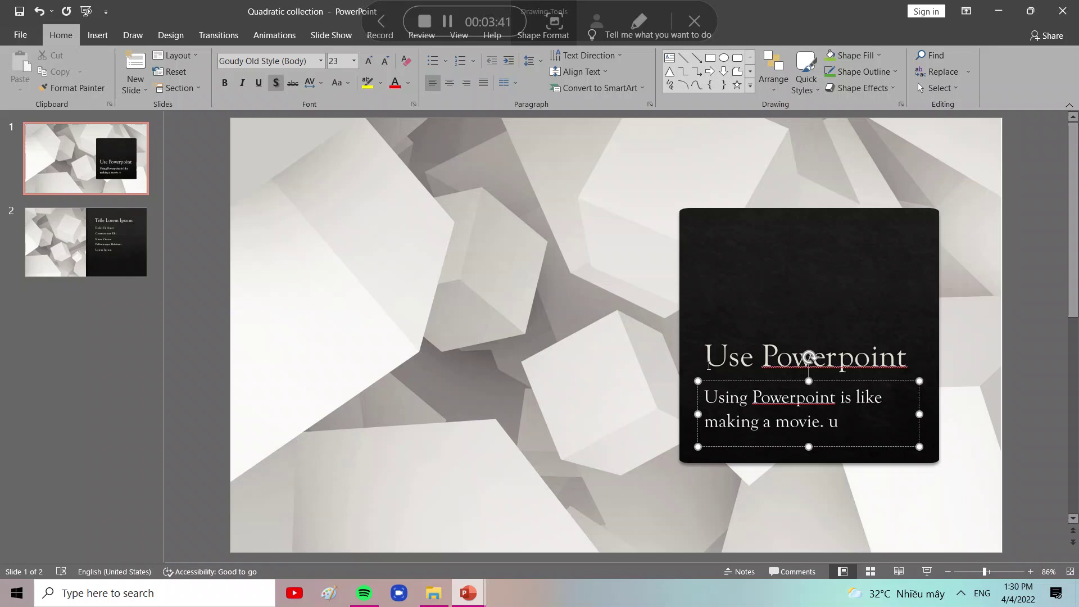
key("BackSpace")
type("You can a")
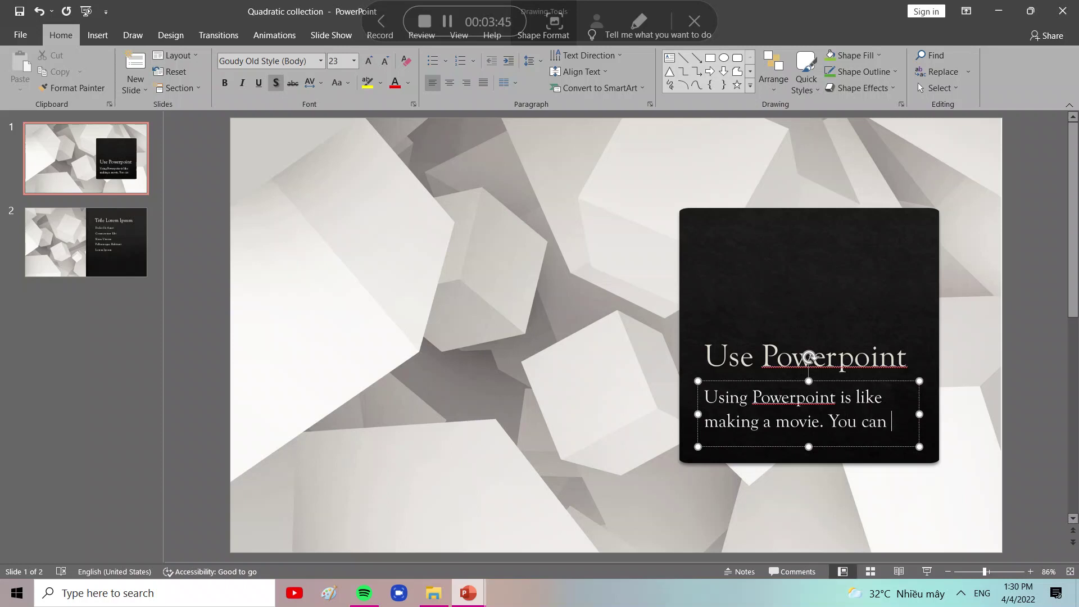
type("dd piv")
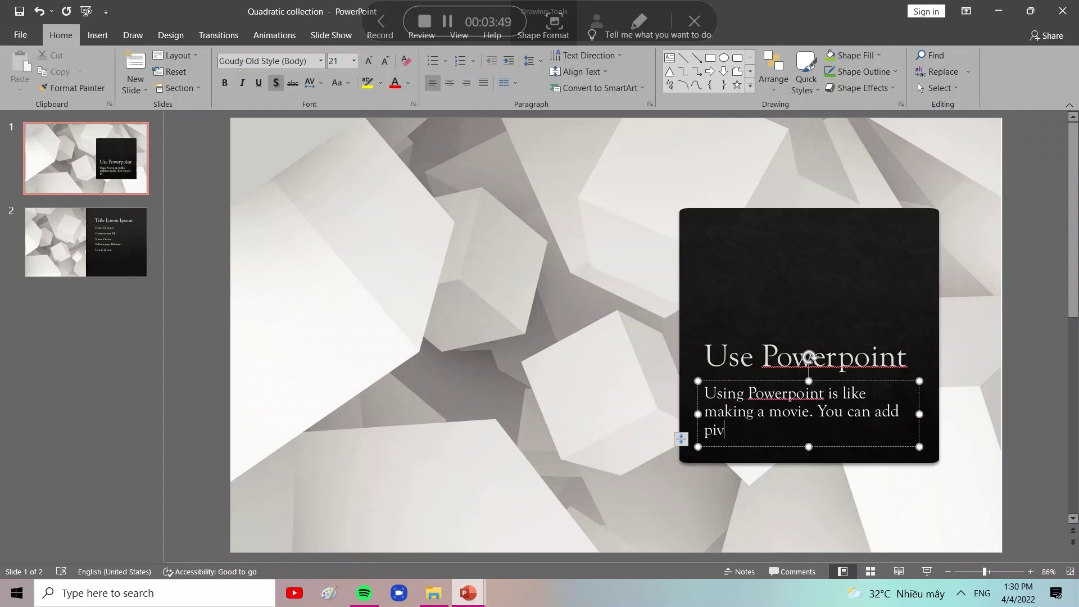
key("BackSpace")
type("cture ")
type("and ")
type("a ")
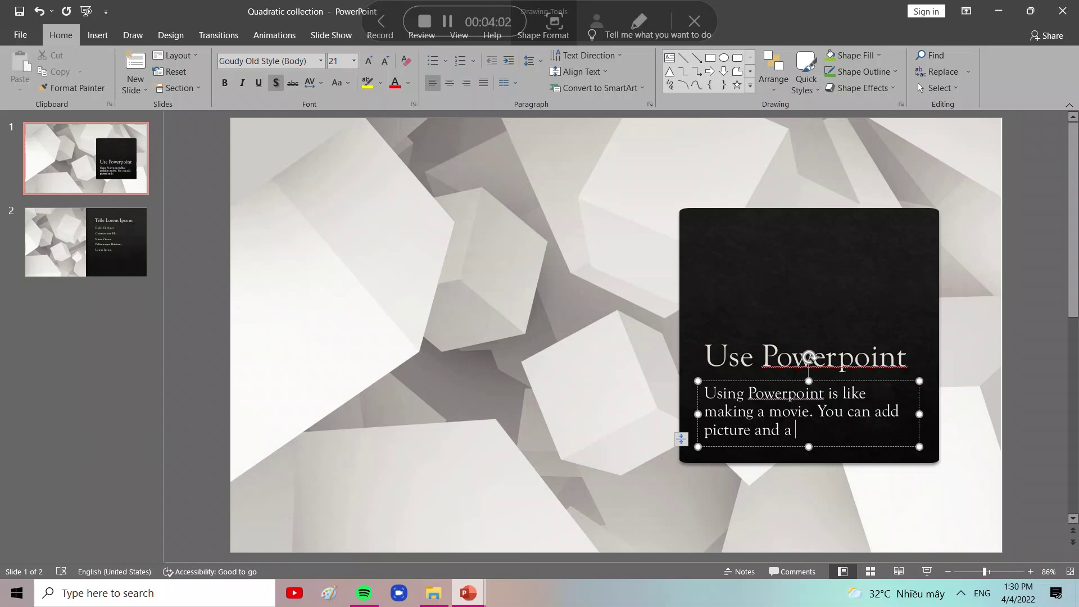
type("short video to it.")
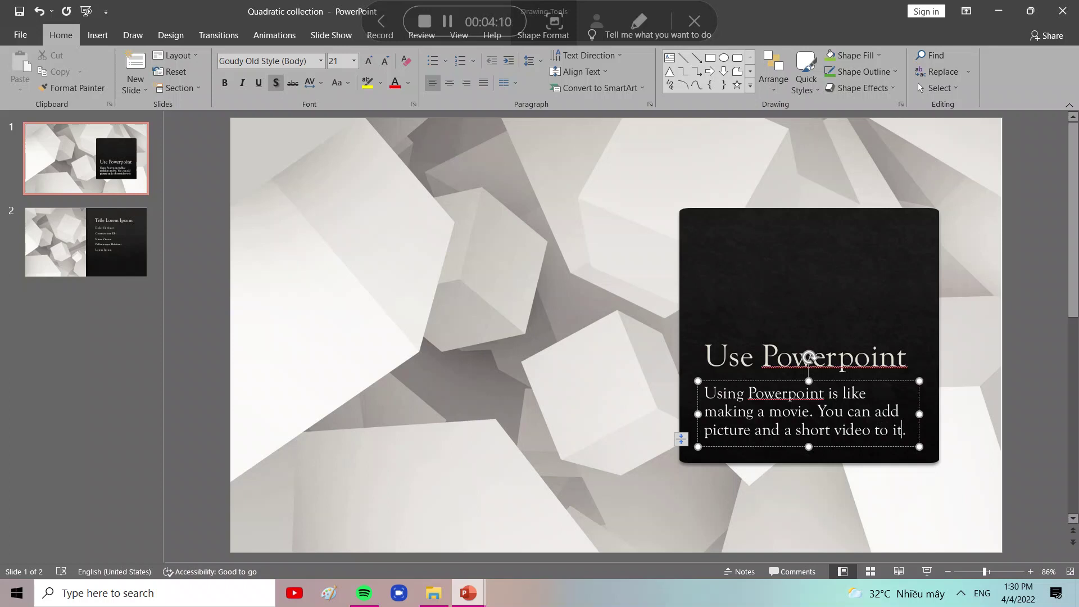
Put the accidentally nudged background picture back so it fills the slide
left_click(774, 351)
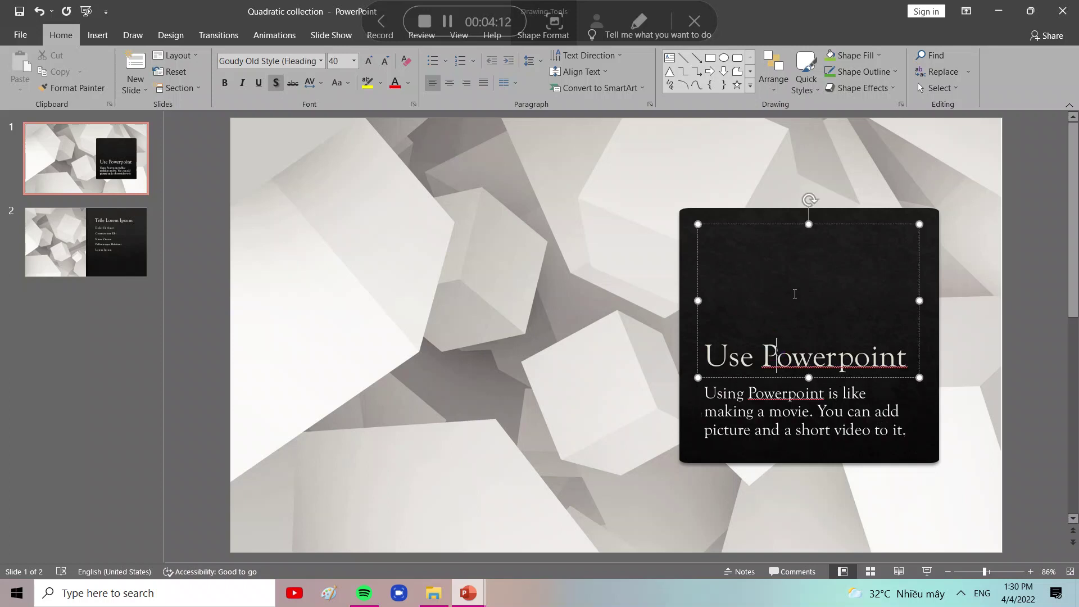
left_click(653, 311)
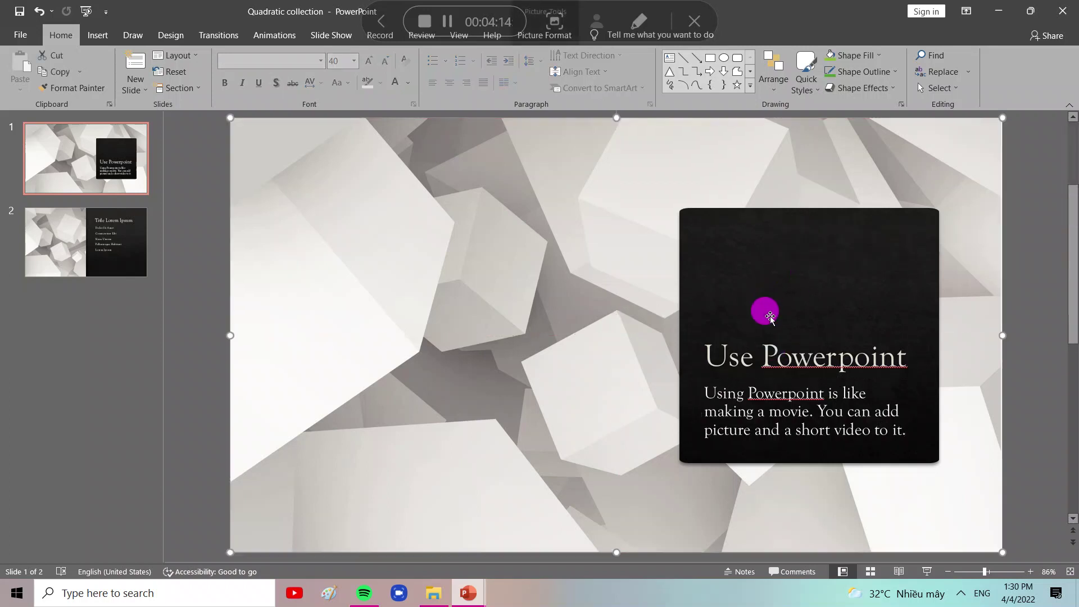
left_click_drag(761, 321, 761, 331)
left_click(762, 351)
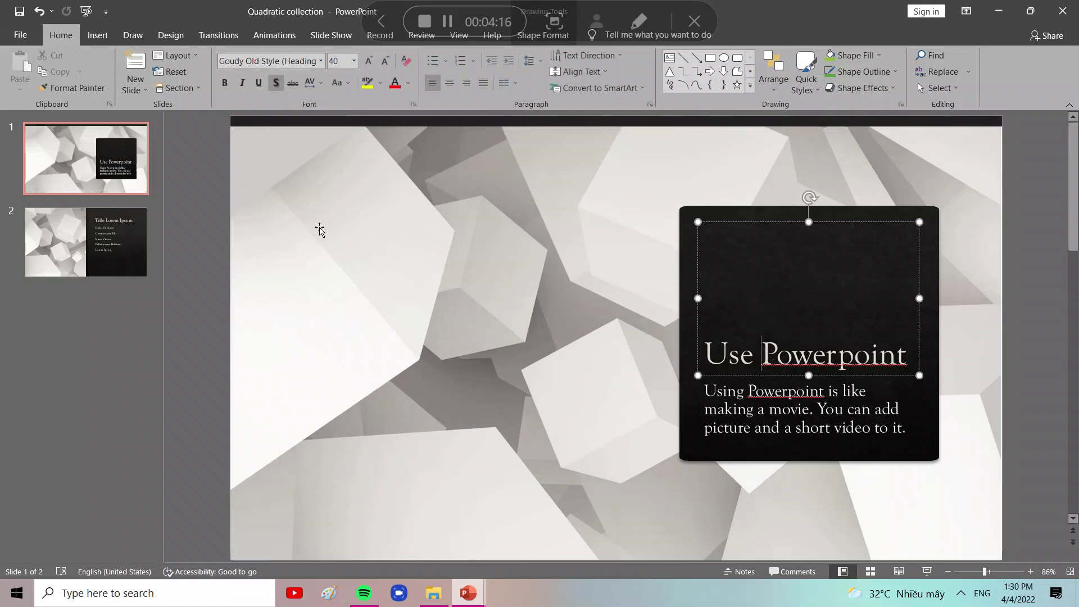
left_click_drag(318, 229, 315, 219)
left_click(864, 283)
Shrink the Use Powerpoint title box to its text and move it to the dark box's top
left_click(792, 353)
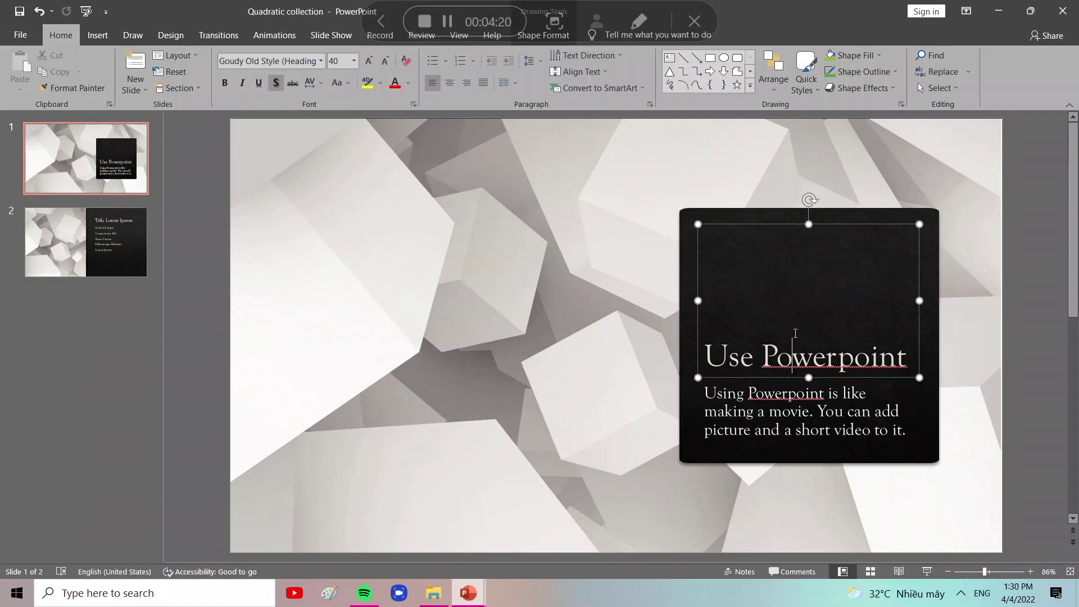
left_click_drag(809, 224, 797, 336)
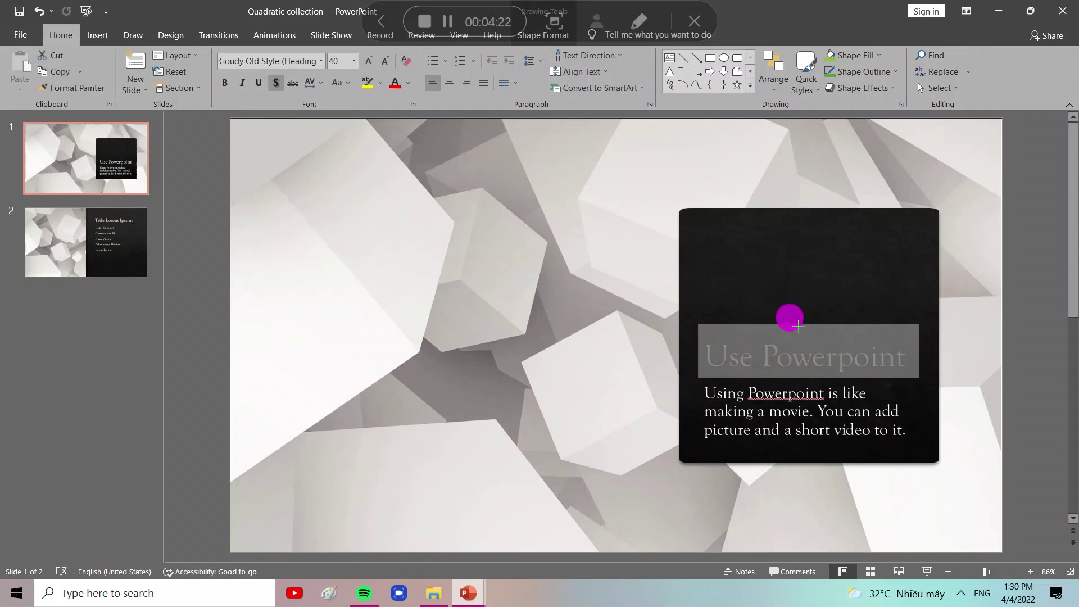
mouse_move(790, 343)
left_mouse_down()
mouse_move(777, 344)
mouse_move(792, 340)
left_mouse_up()
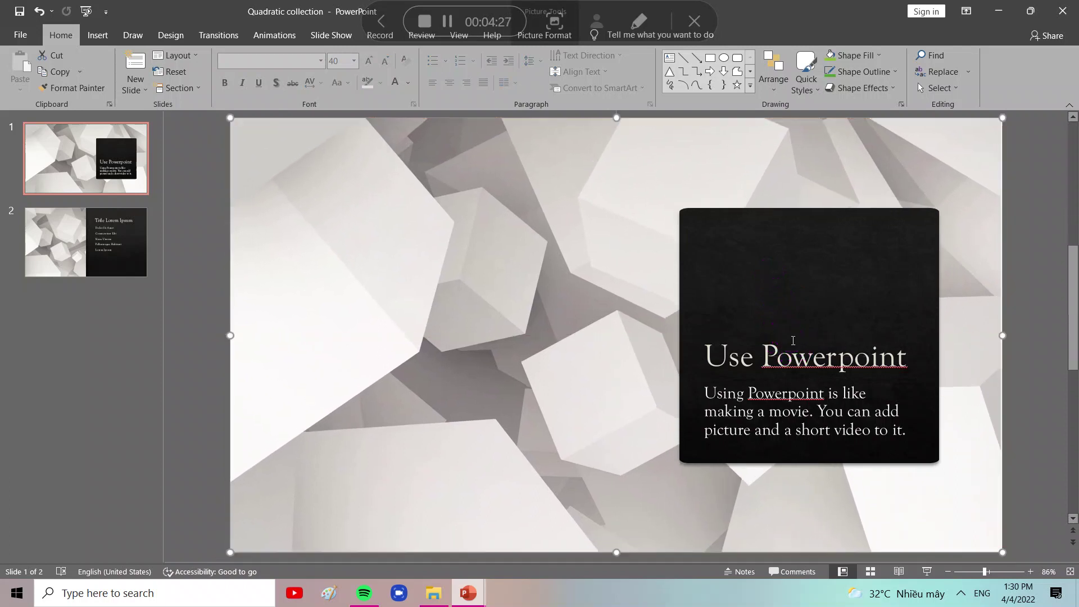
left_click(795, 340)
left_click_drag(797, 336, 801, 290)
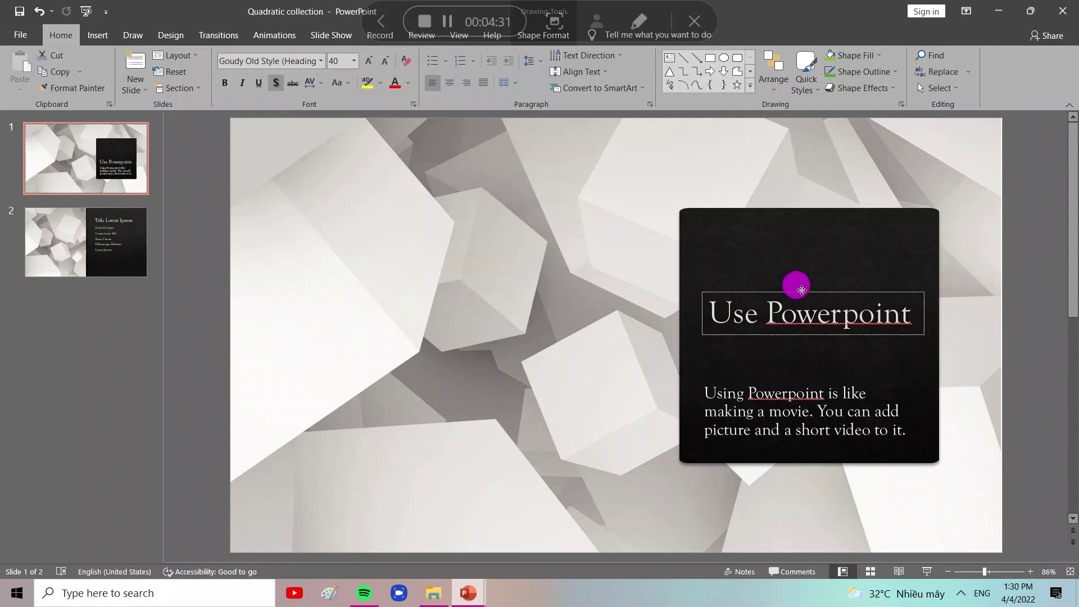
left_click_drag(802, 290, 790, 221)
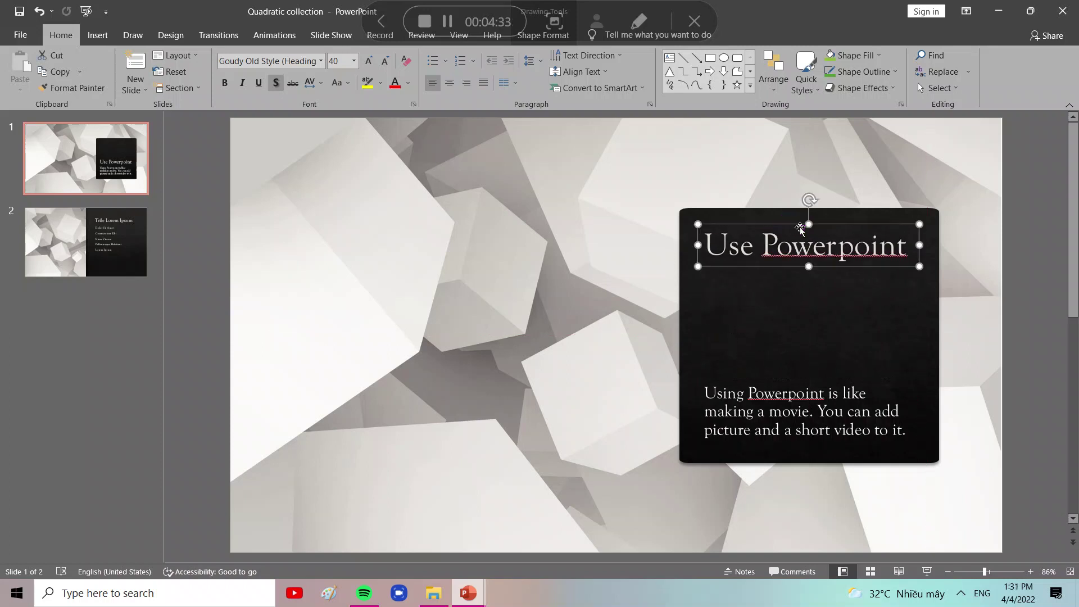
Move the paragraph text box up to sit just below the title
left_click(802, 402)
left_click_drag(797, 366, 804, 299)
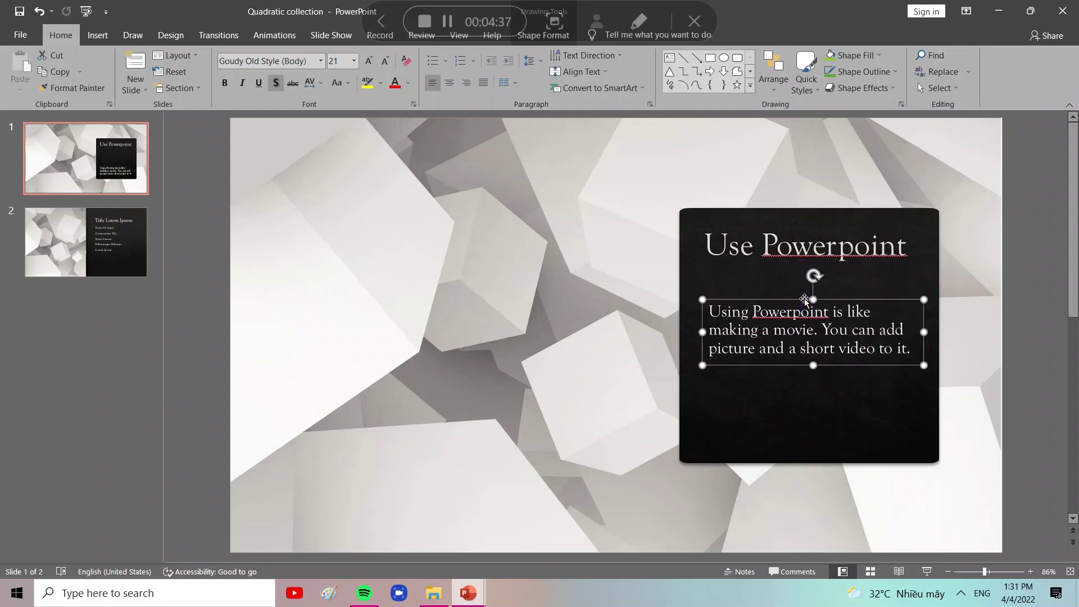
left_click(621, 279)
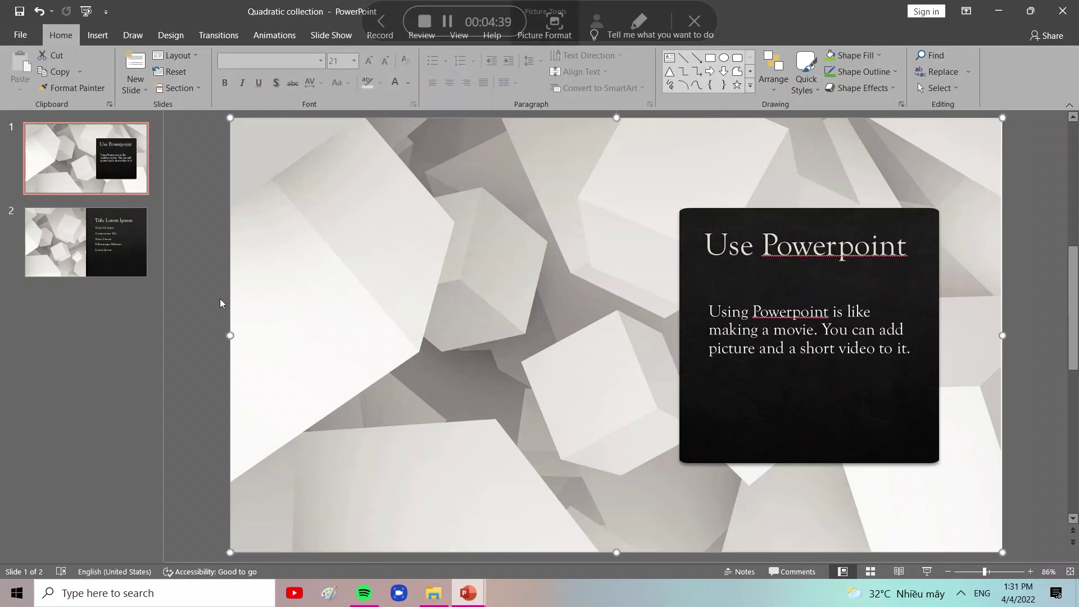
left_click(73, 233)
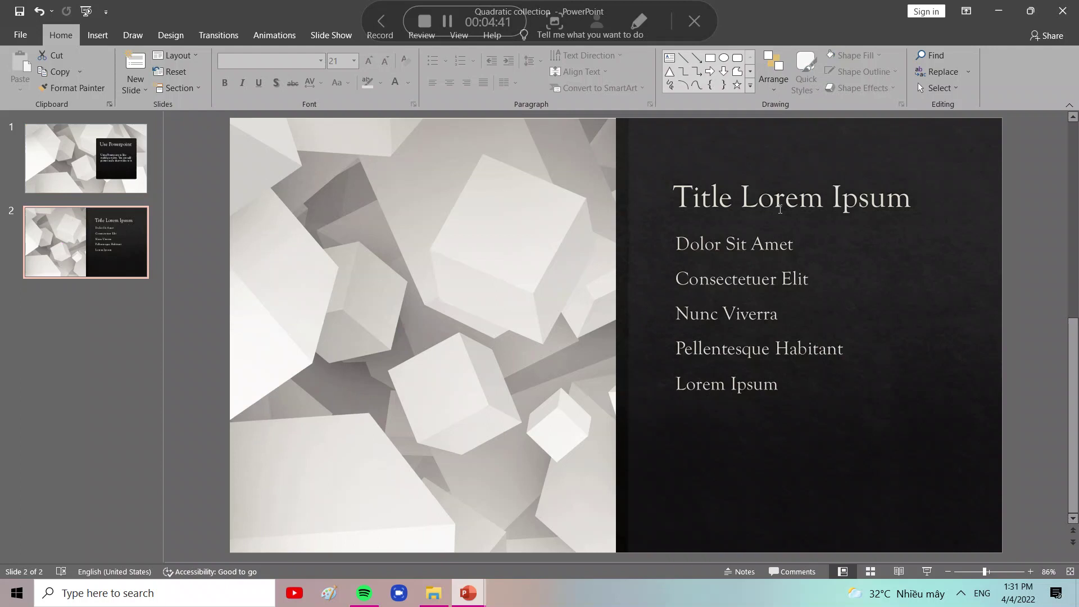
Replace slide 2's title 'Title Lorem Ipsum' with 'Shape'
left_click(892, 201)
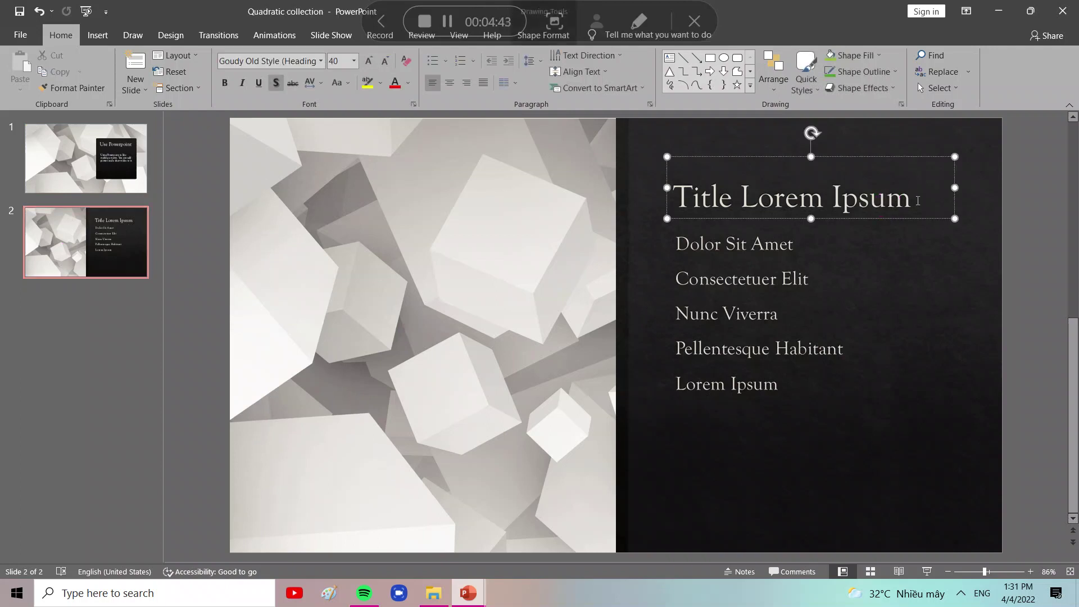
left_click_drag(917, 201, 674, 216)
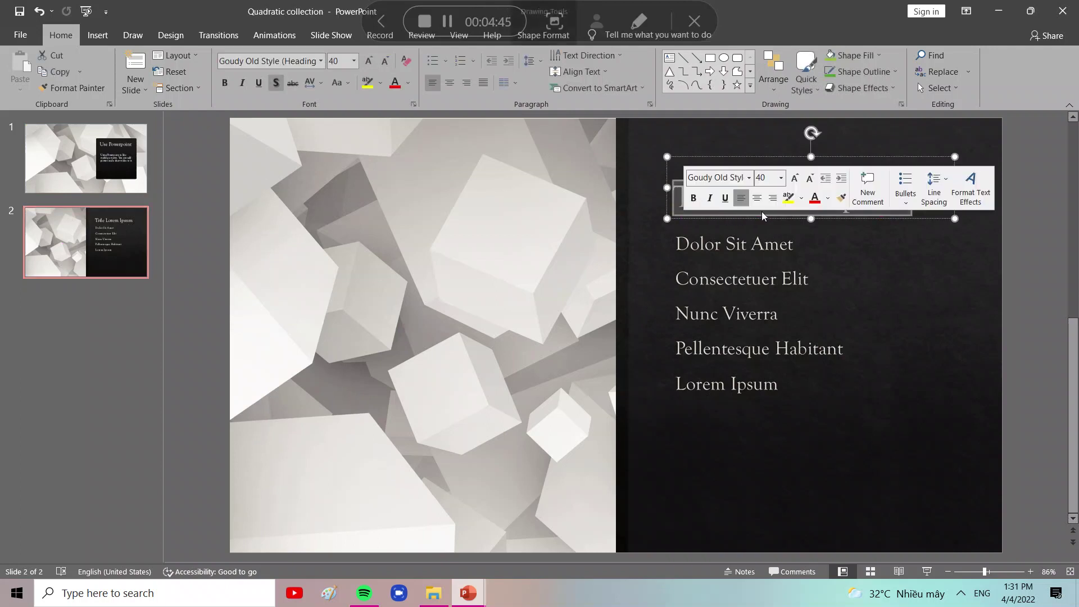
key("BackSpace")
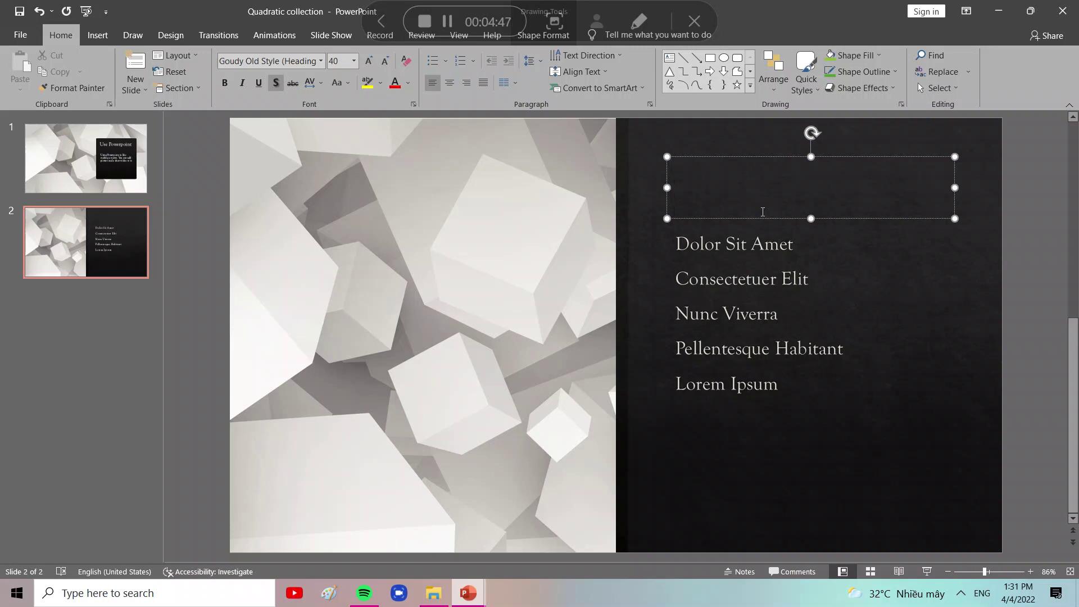
type("Shape")
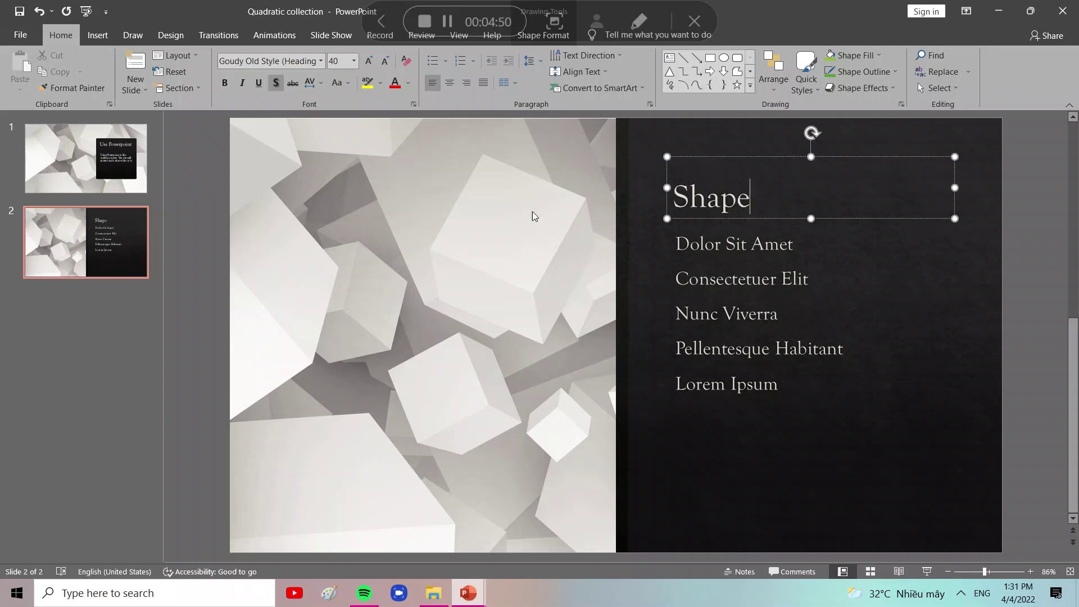
left_click(494, 220)
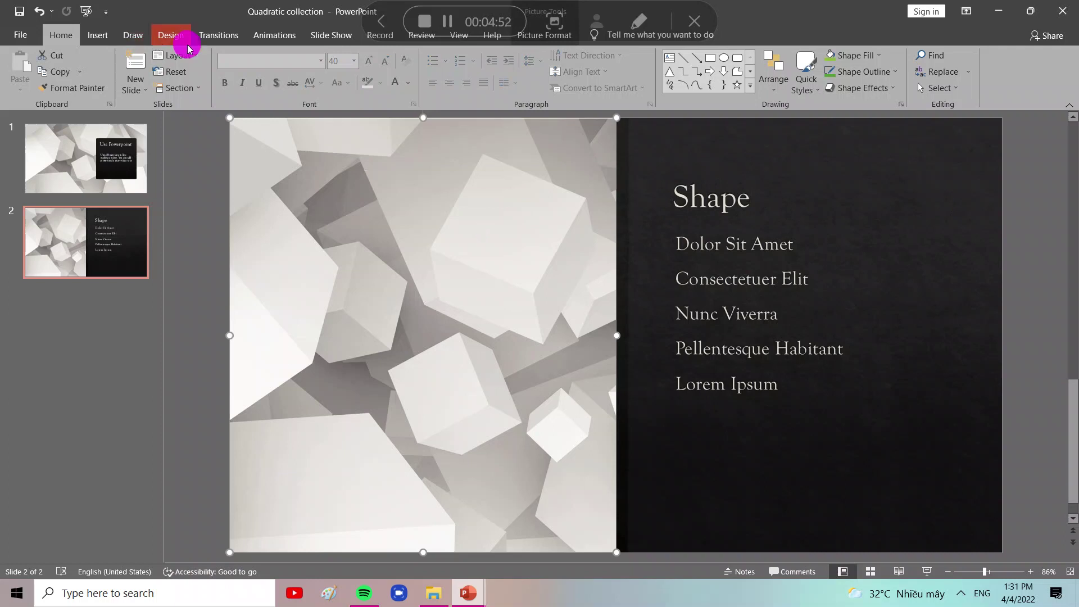
Apply the Vapor Trail theme to the presentation
left_click(172, 36)
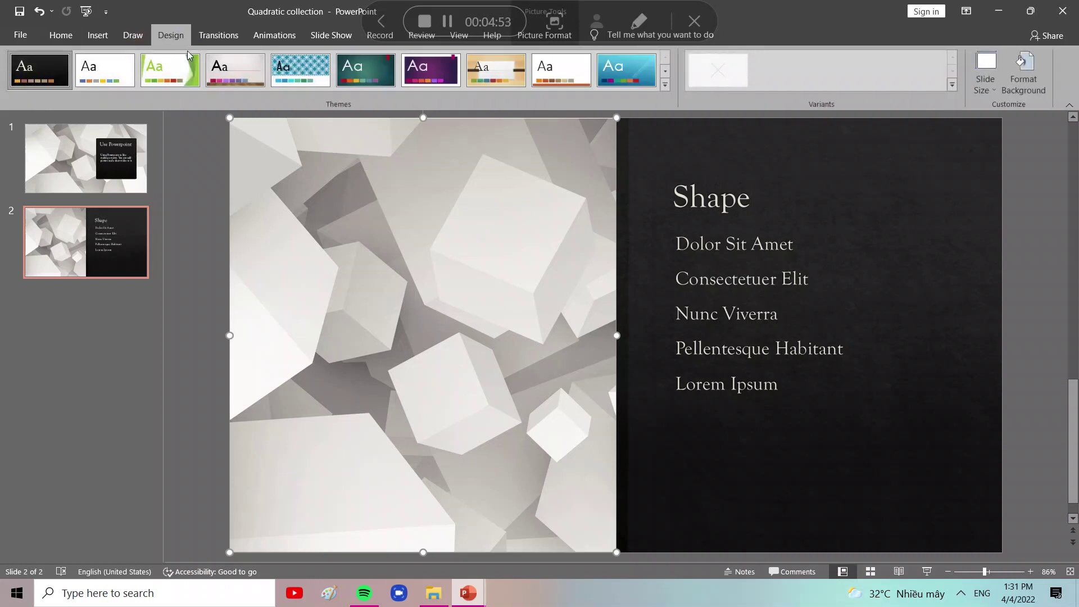
left_click(665, 71)
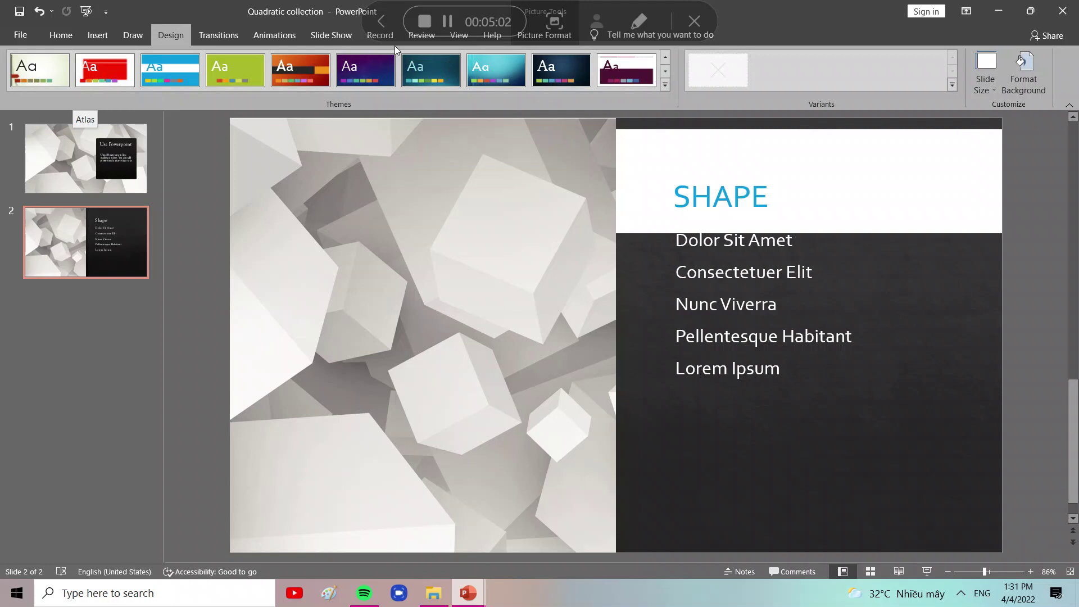
left_click(665, 84)
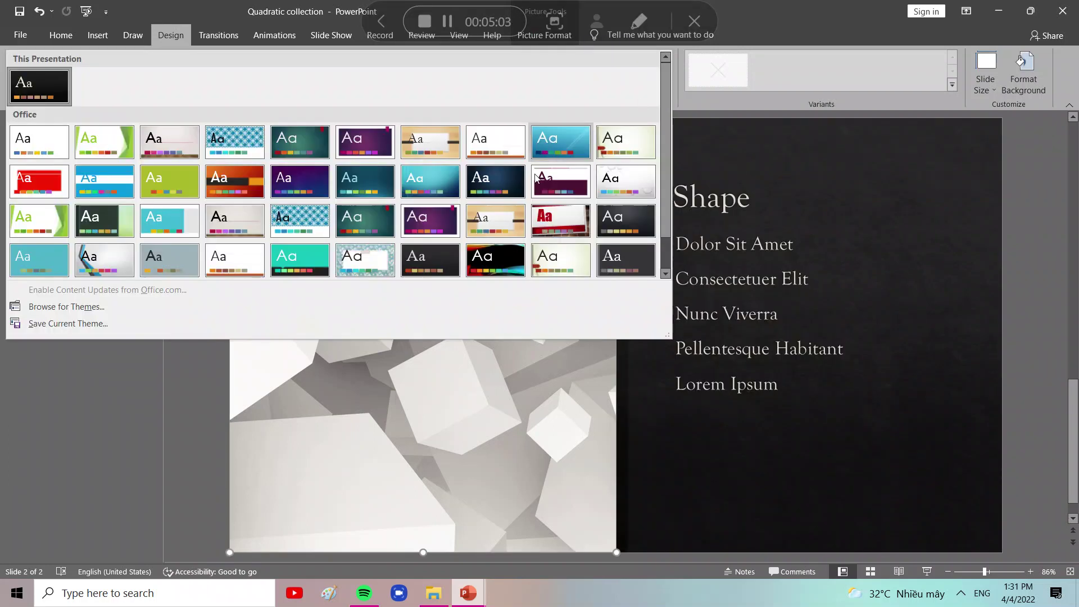
left_click(507, 253)
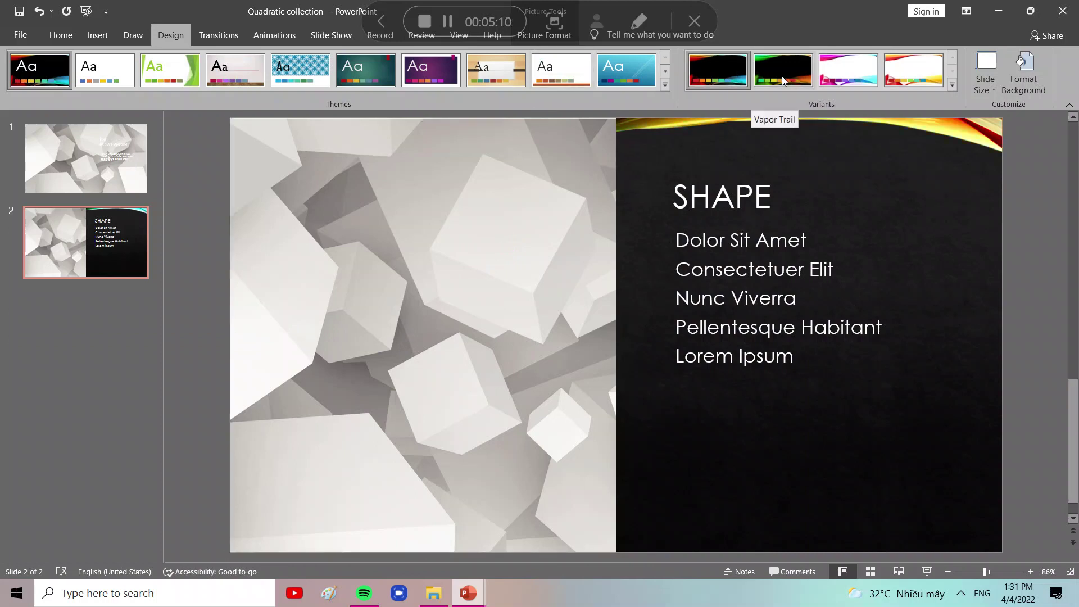
Drag the cube picture off slide 1, undoing one stray change along the way
left_click(531, 236)
mouse_move(531, 236)
left_mouse_down()
mouse_move(19, 389)
mouse_move(498, 368)
left_mouse_up()
key("ctrl+shift+bracketleft")
key("ctrl+z")
key("ctrl+z")
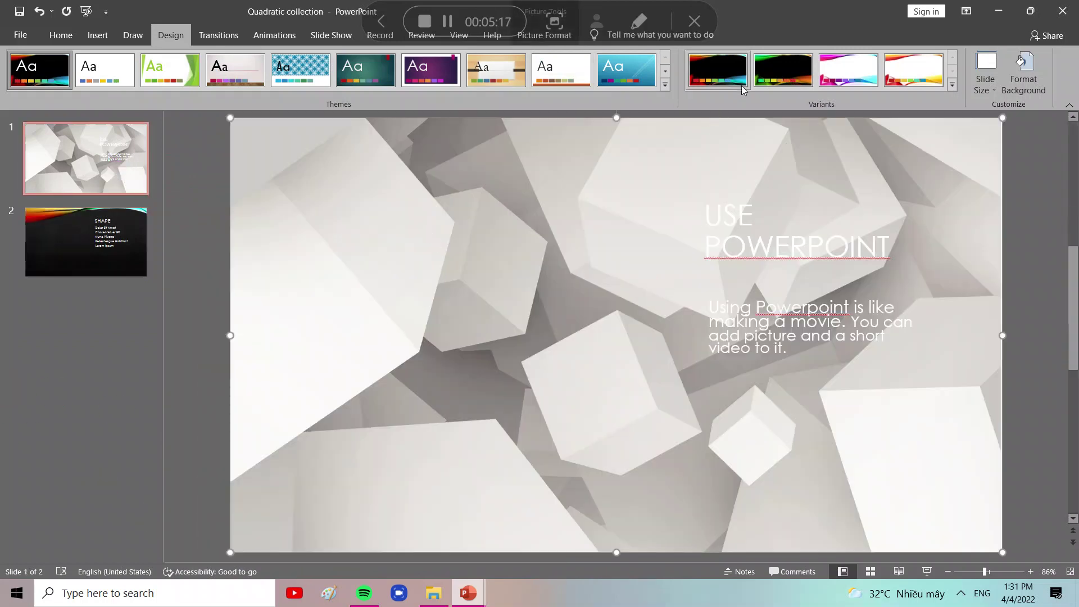
left_click(611, 246)
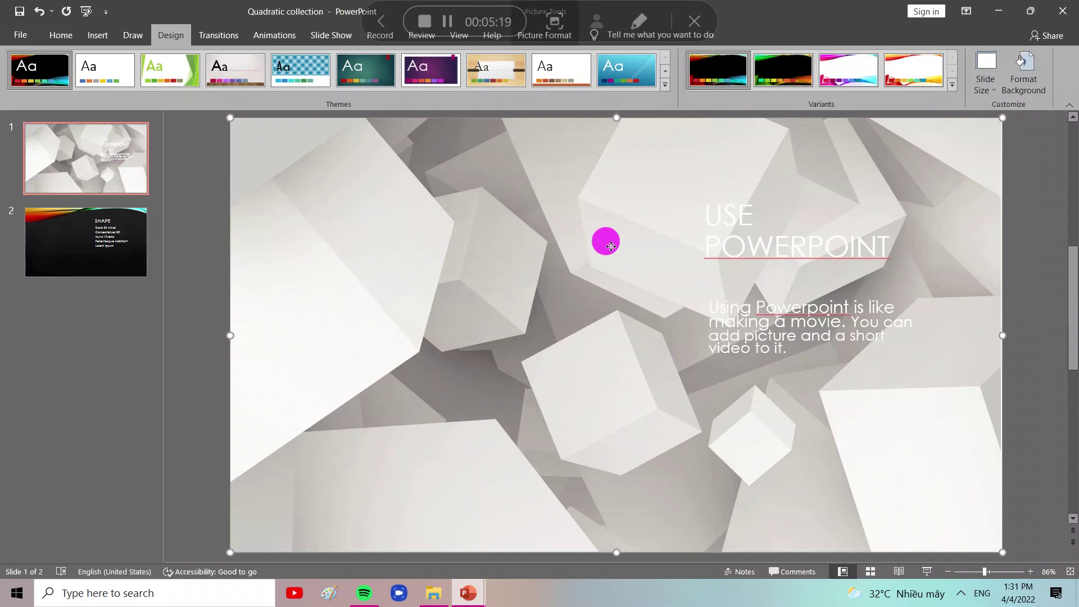
left_click_drag(611, 246, 476, 393)
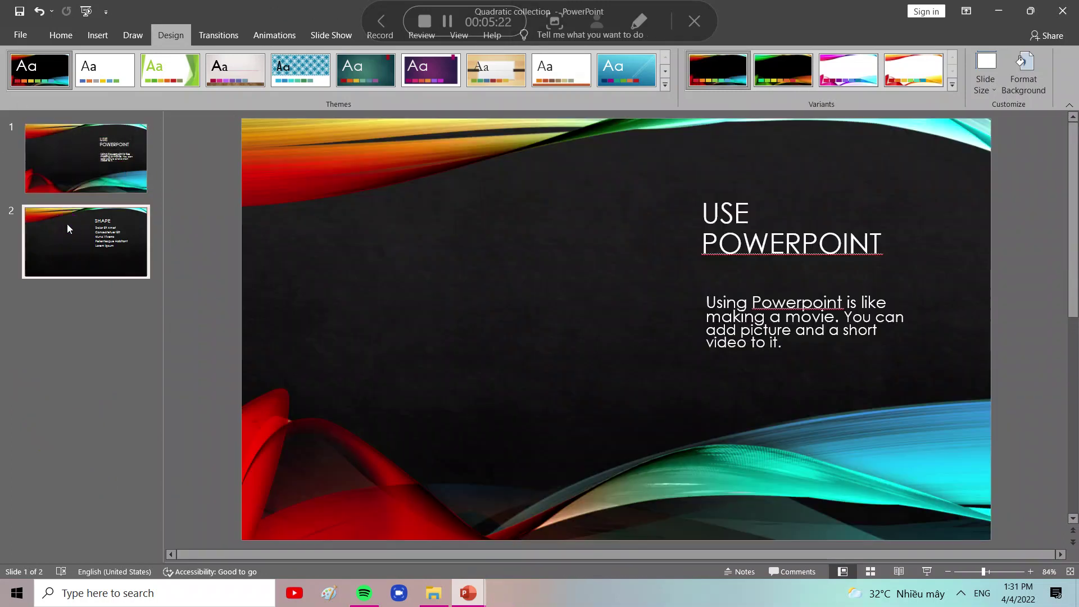
Delete all five placeholder bullet lines from slide 2's body box
left_click(55, 235)
left_click(730, 197)
left_click(782, 237)
left_click_drag(811, 356, 677, 239)
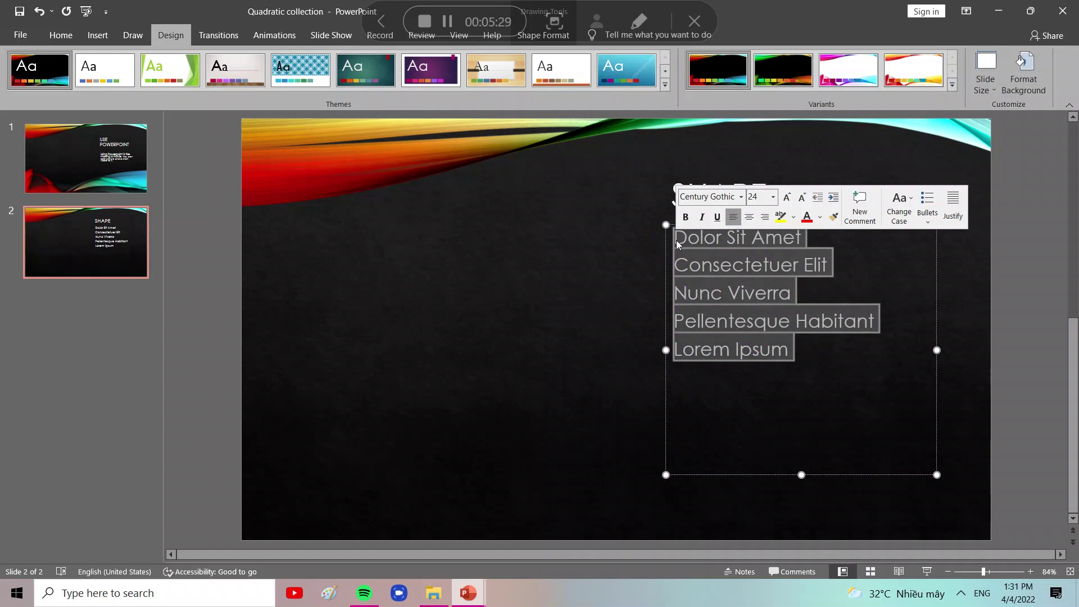
key("Delete")
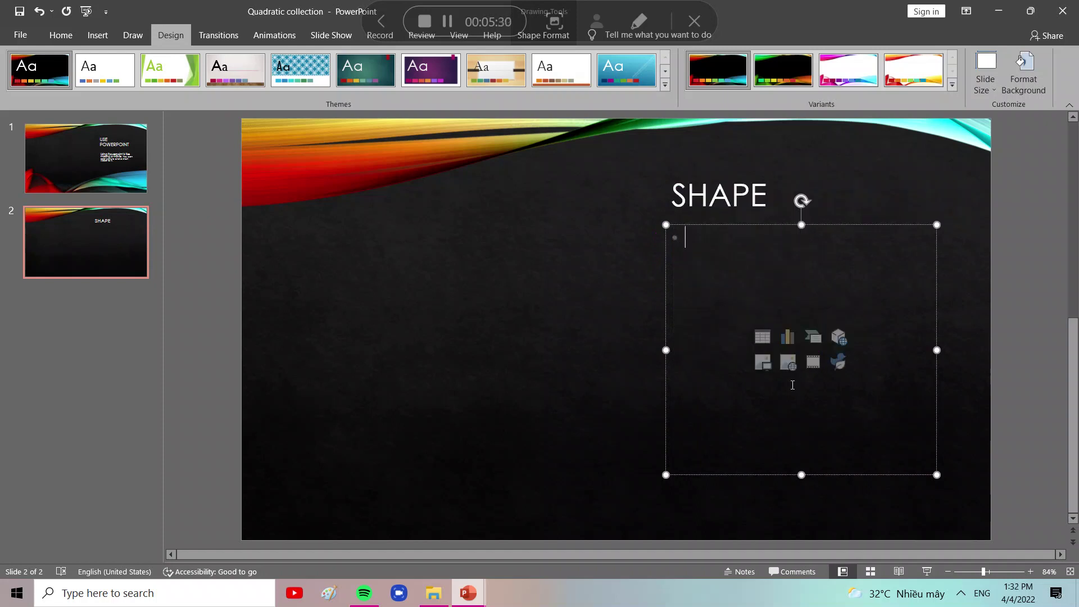
Open the Insert Picture file picker and close it without inserting anything
left_click(769, 369)
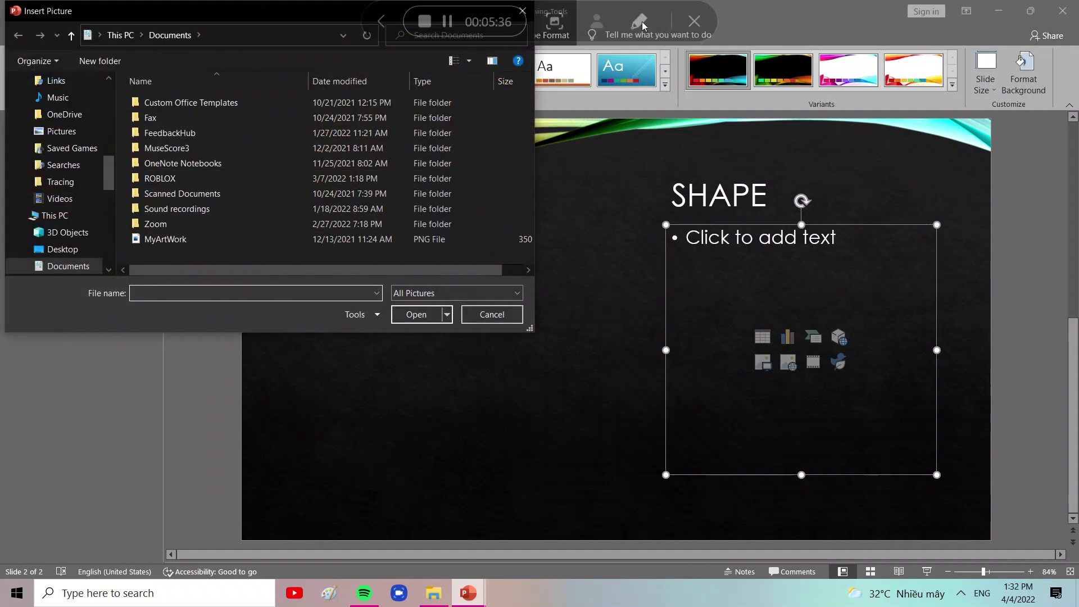
left_click(377, 24)
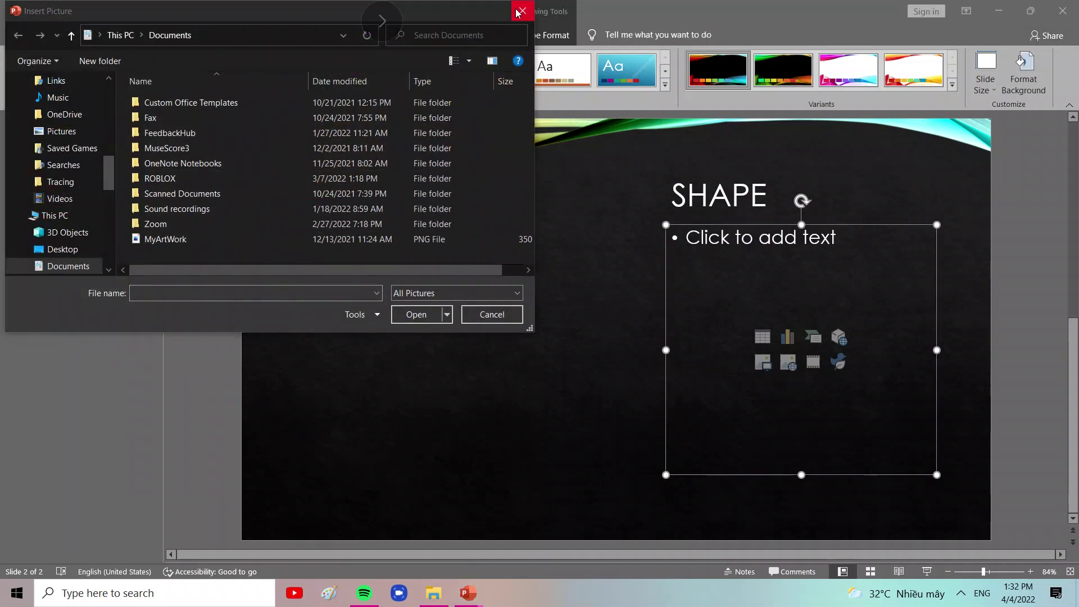
left_click(521, 11)
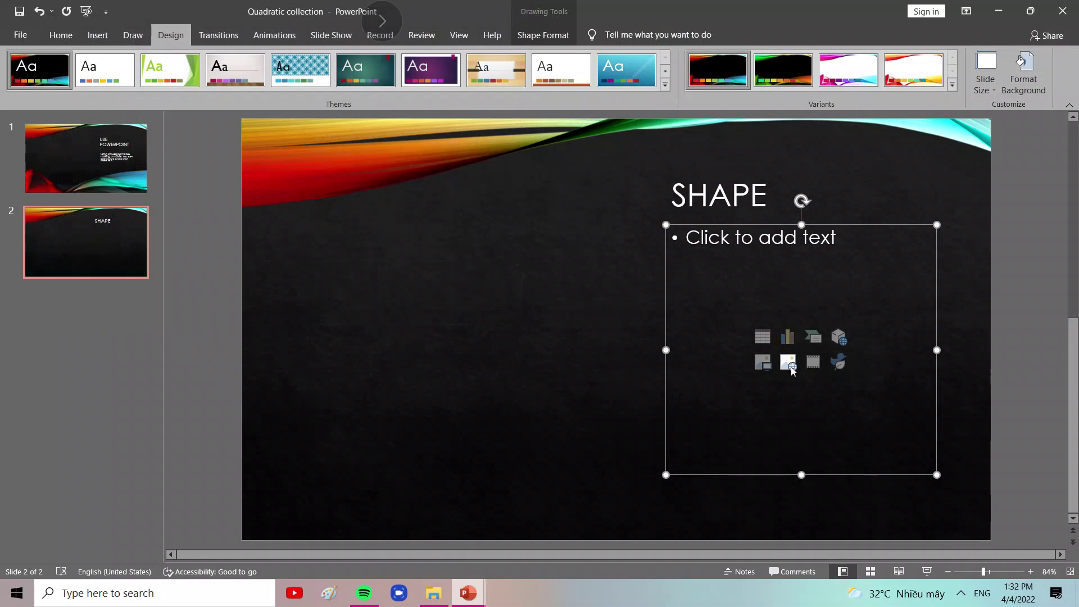
Insert the colourful bokeh-lights photo from the online Background category onto slide 2, with its credit caption, shifted left
left_click(787, 363)
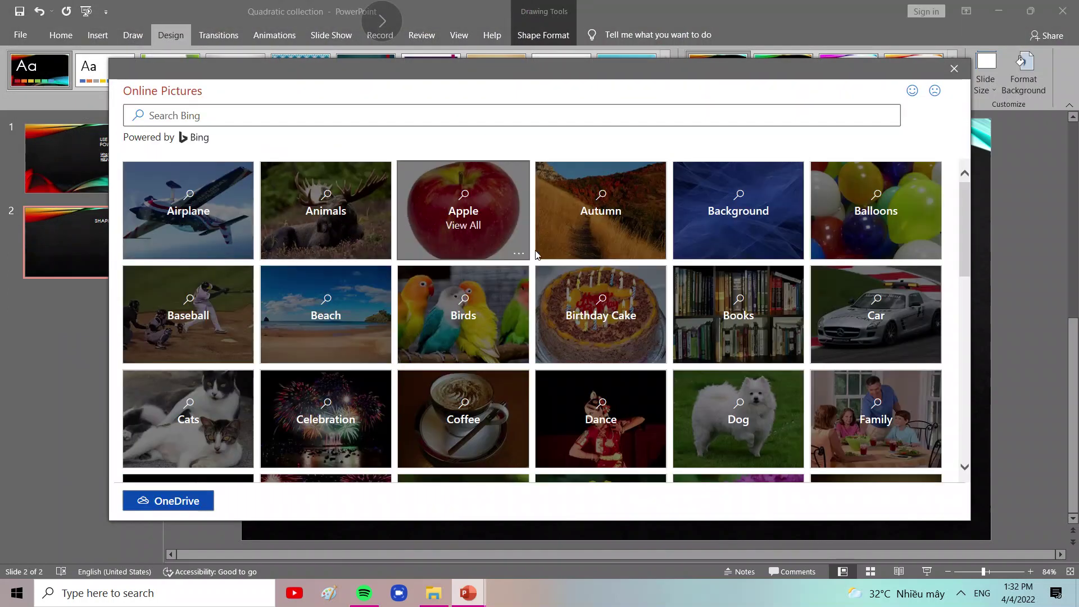
left_click(733, 236)
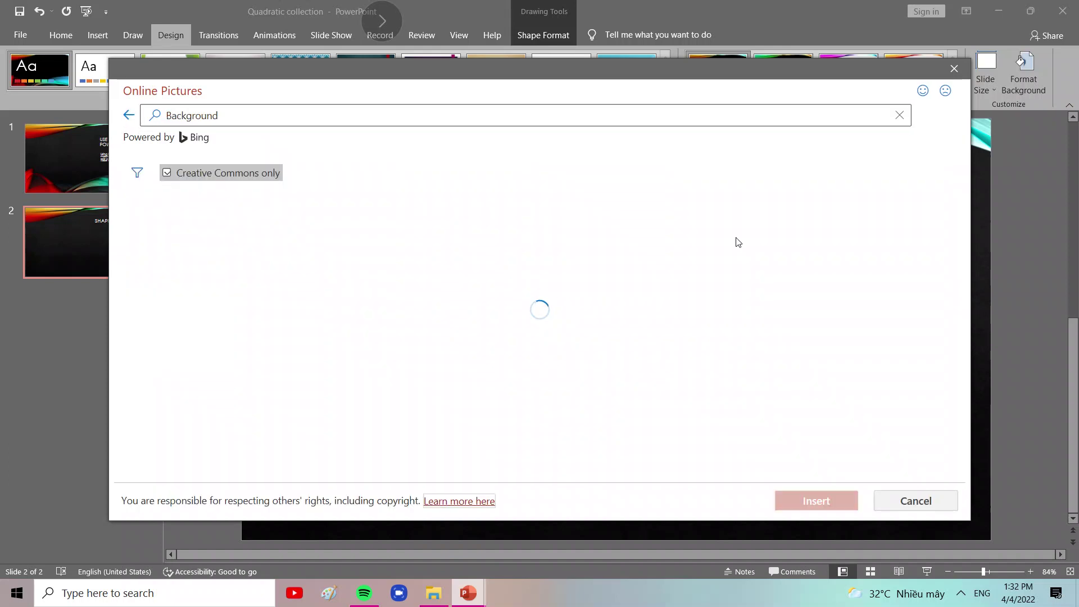
scroll(416, 377, "down", 3)
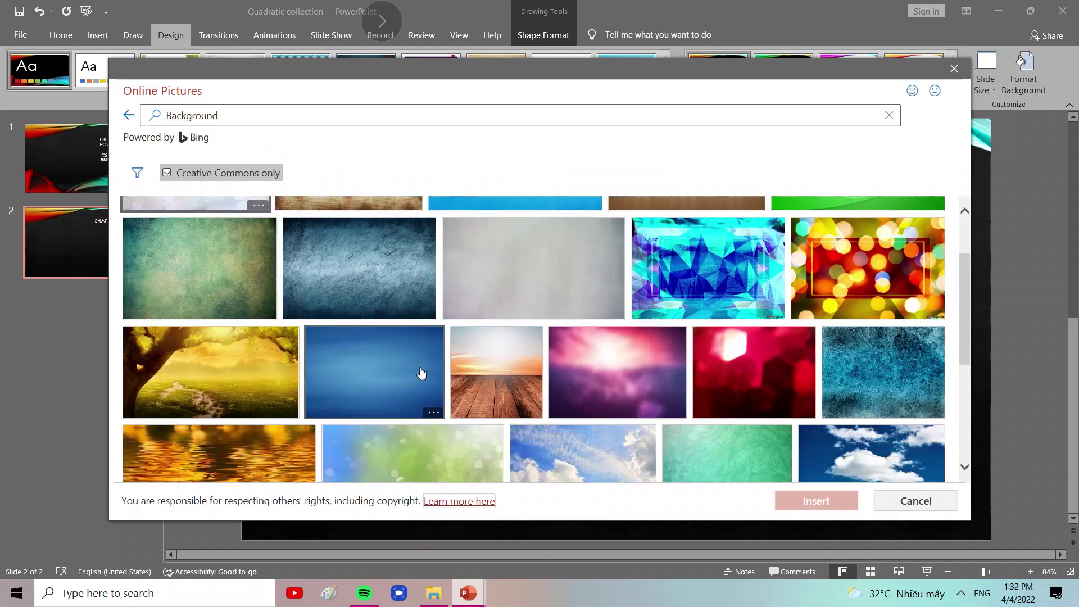
left_click(792, 209)
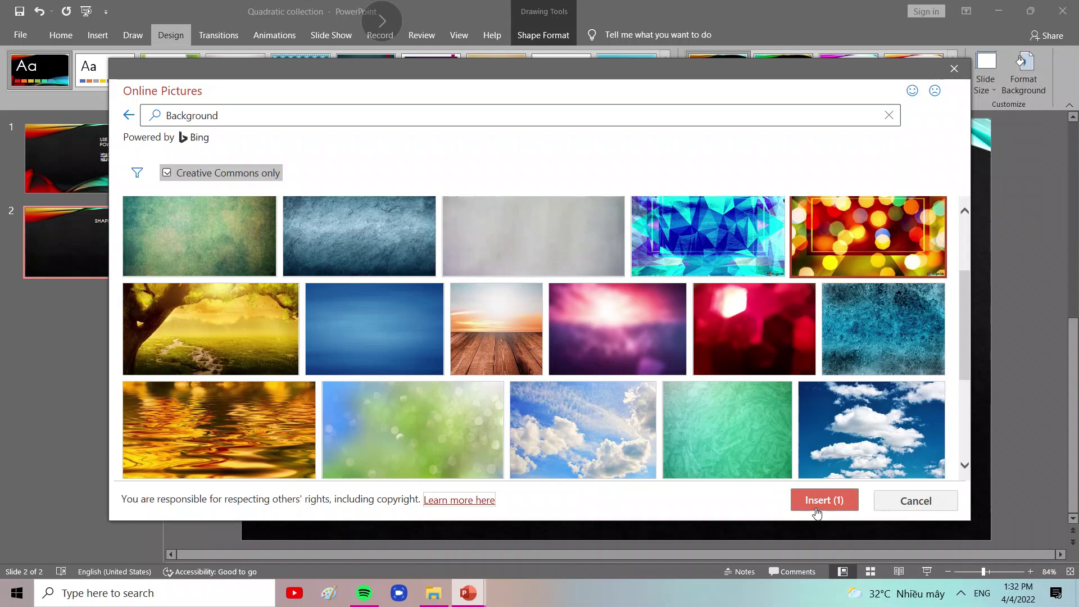
left_click(815, 500)
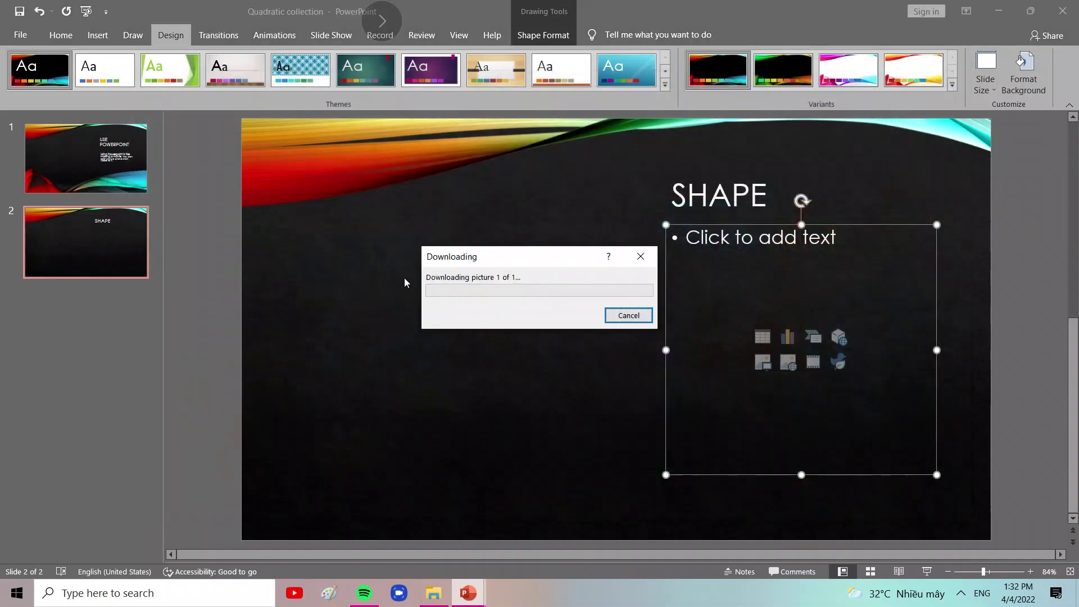
mouse_move(824, 357)
left_mouse_down()
mouse_move(704, 359)
mouse_move(729, 321)
mouse_move(778, 327)
mouse_move(422, 330)
mouse_move(450, 340)
left_mouse_up()
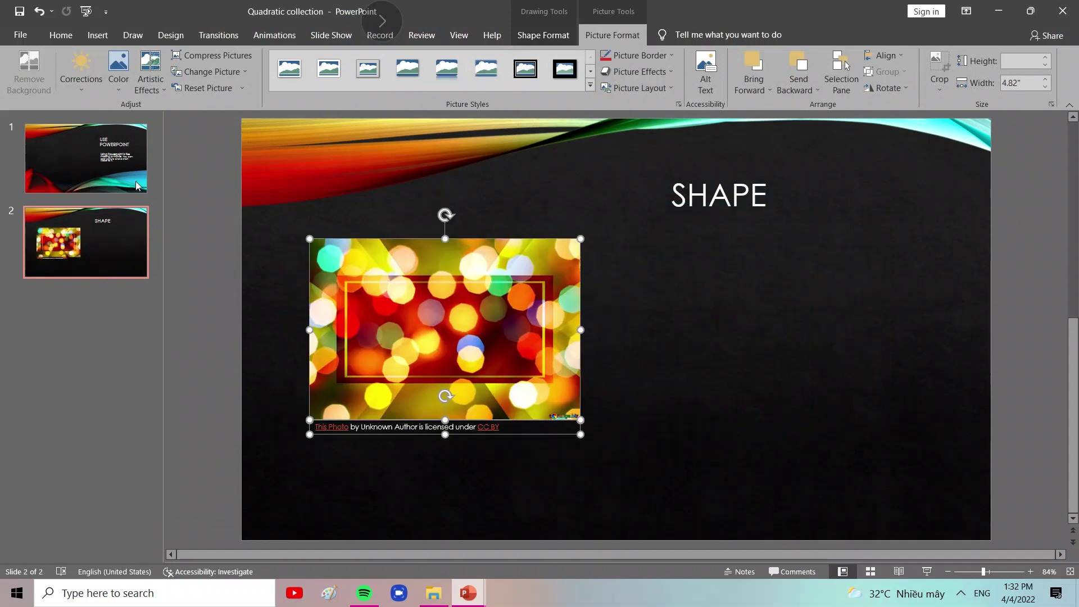
left_click(74, 251)
Apply the Metal Oval picture style to the bokeh photo and drag it to the upper left
left_click(506, 327)
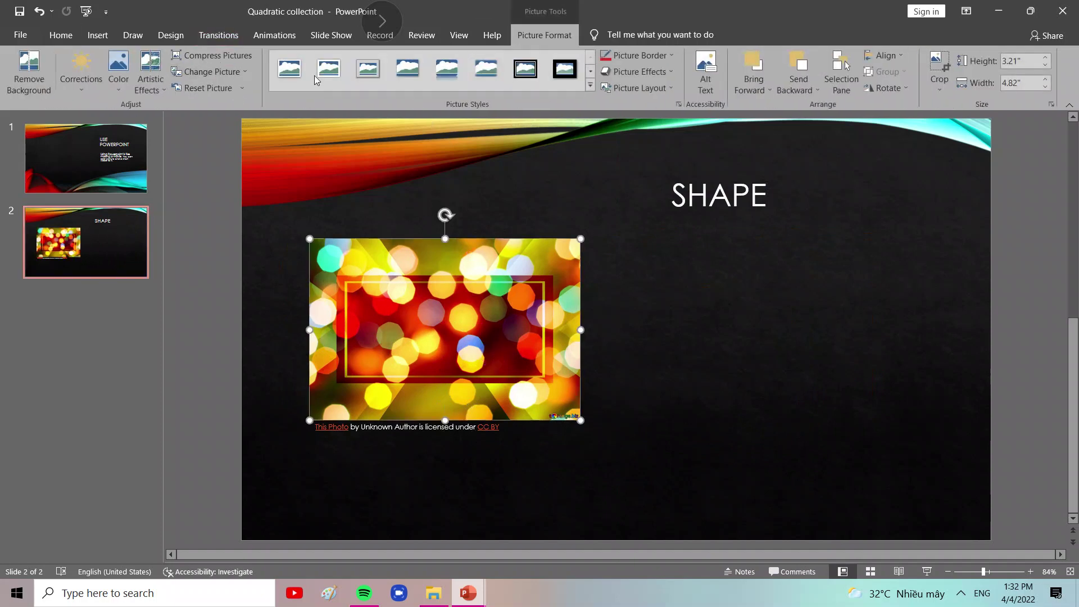
left_click(590, 86)
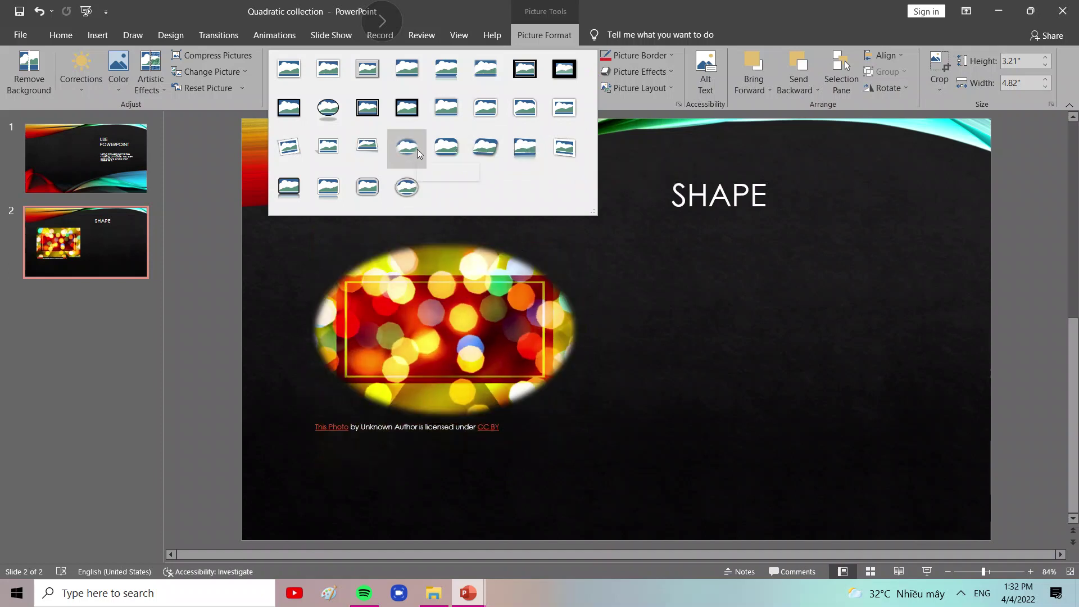
left_click(407, 187)
mouse_move(444, 318)
left_mouse_down()
mouse_move(501, 311)
mouse_move(287, 267)
left_mouse_up()
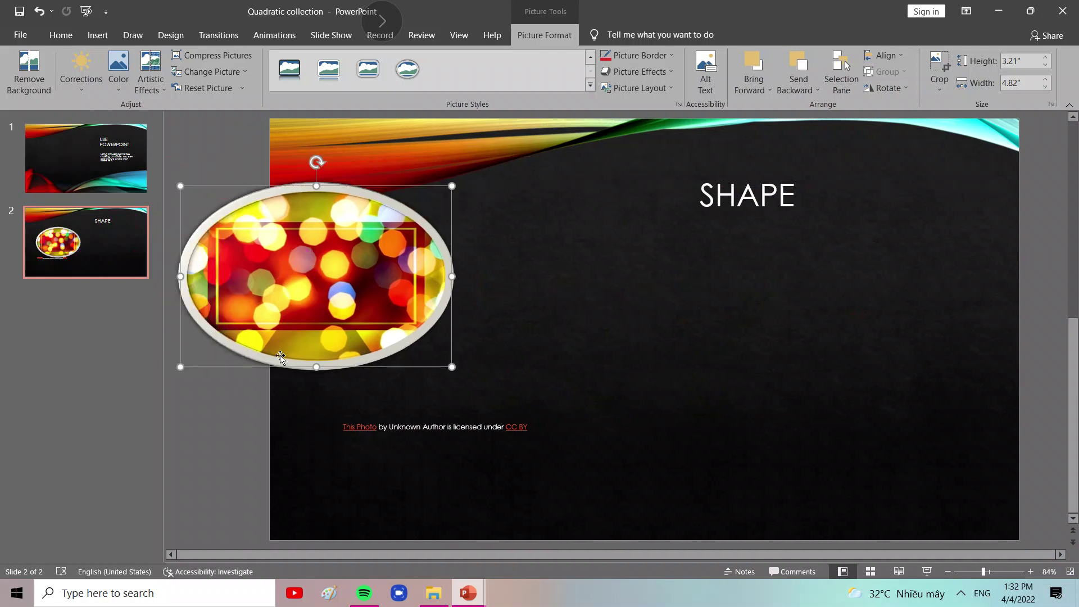
left_click(387, 426)
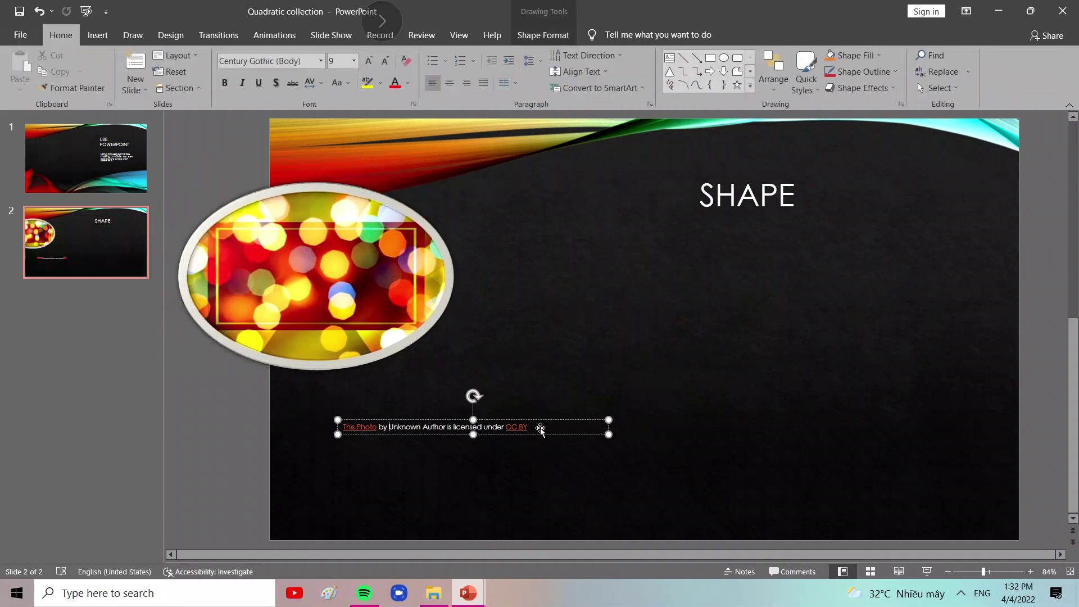
Erase the photo credit text and move the oval photo to the top edge, right of centre
key("Delete")
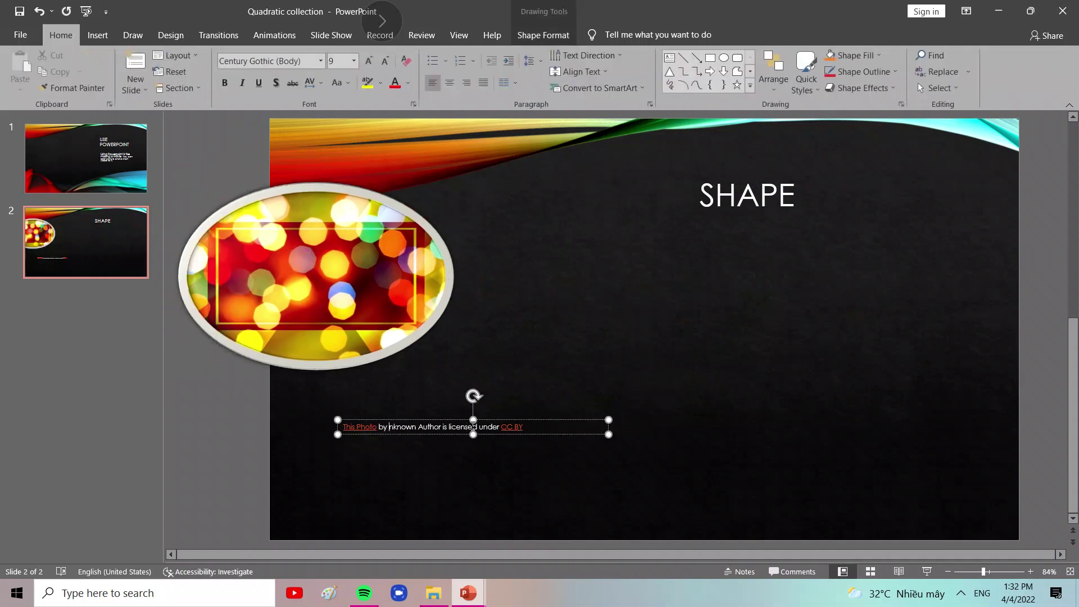
key("BackSpace")
key("BackSpace")
key("BackSpace")
key("BackSpace")
key("BackSpace")
key("BackSpace")
key("BackSpace")
key("BackSpace")
key("BackSpace")
key("BackSpace")
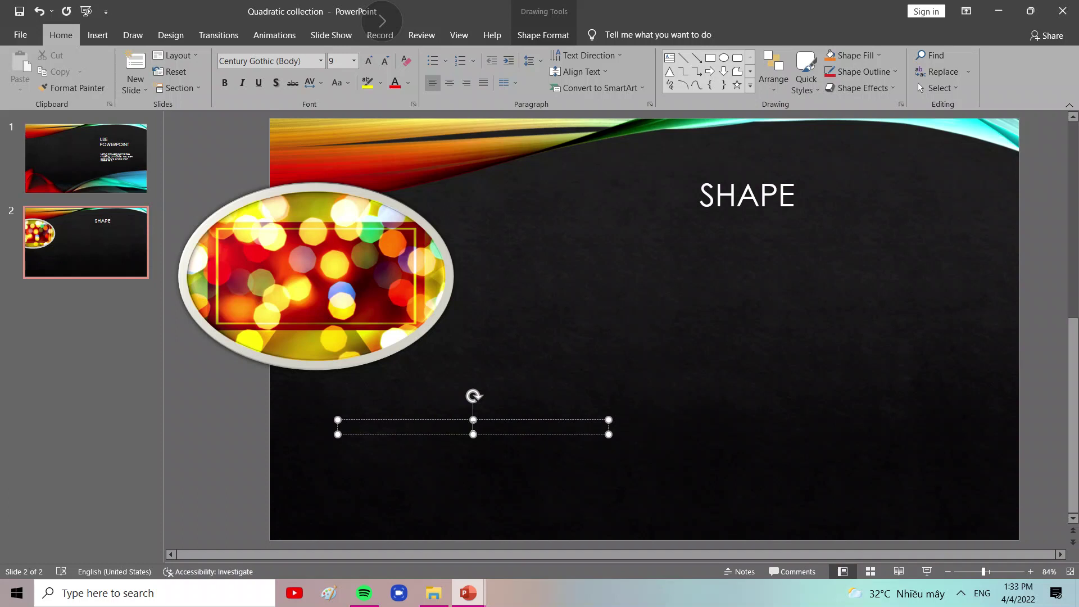
left_click(530, 467)
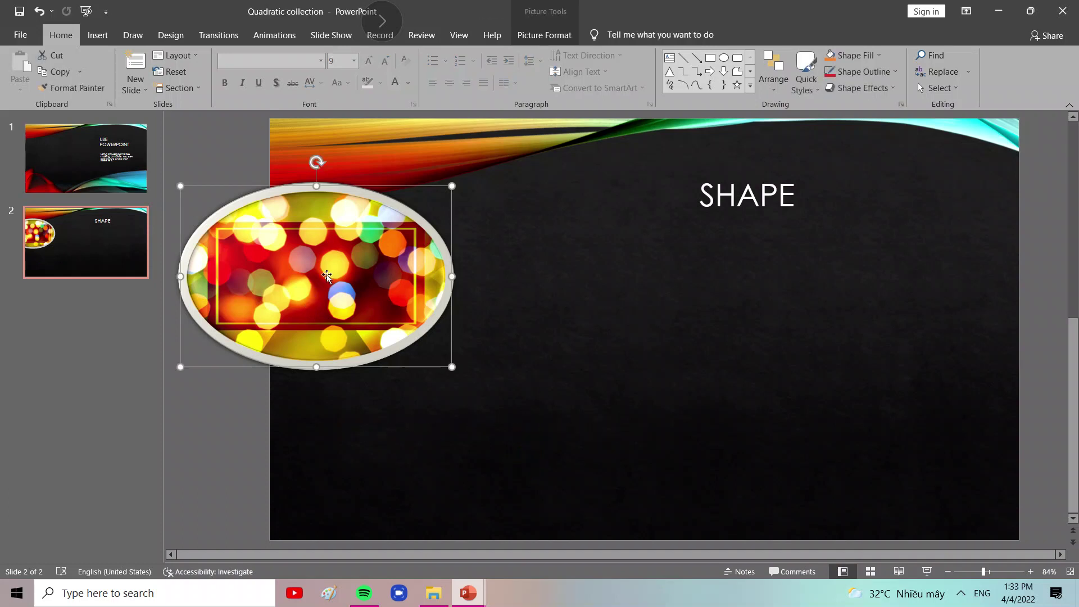
left_click_drag(308, 306, 527, 331)
mouse_move(461, 327)
left_mouse_down()
mouse_move(769, 416)
mouse_move(697, 174)
left_mouse_up()
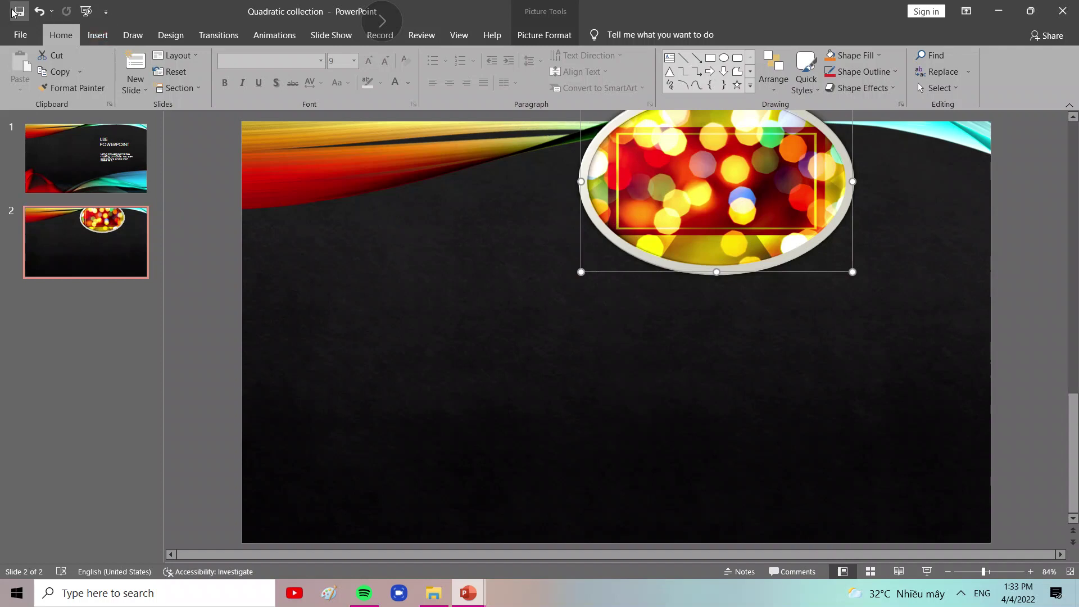
Add a Blank third slide, then cut the oval bokeh photo from slide 2
left_click(135, 85)
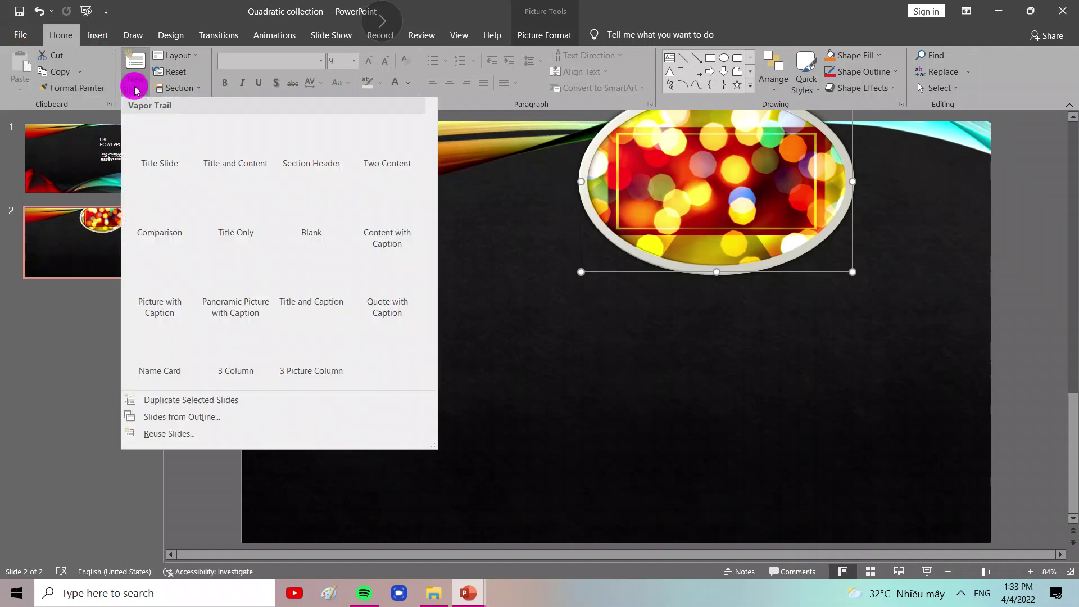
left_click(315, 224)
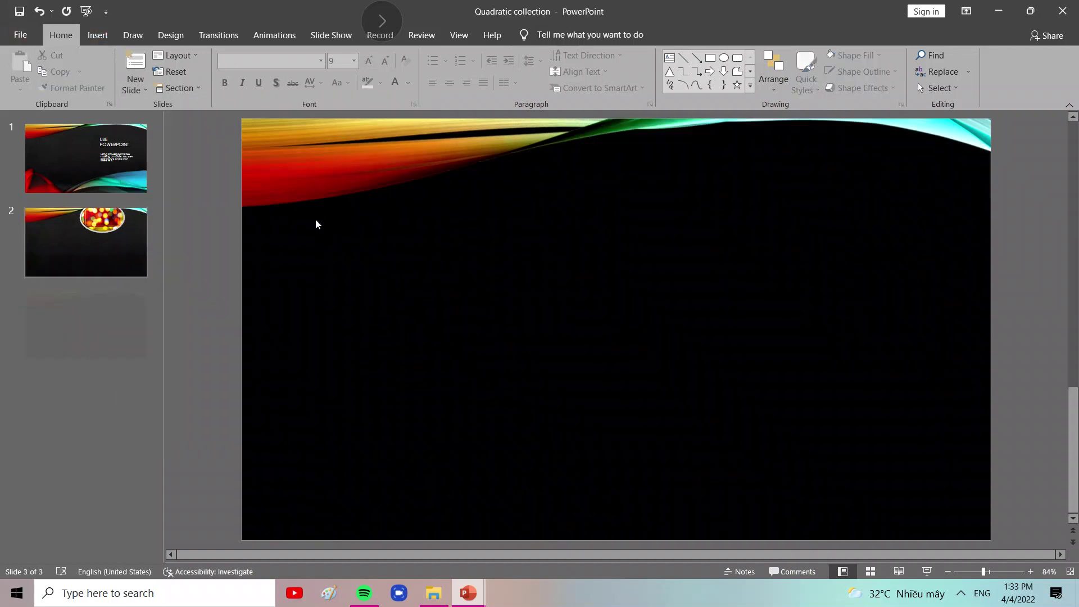
left_click(124, 256)
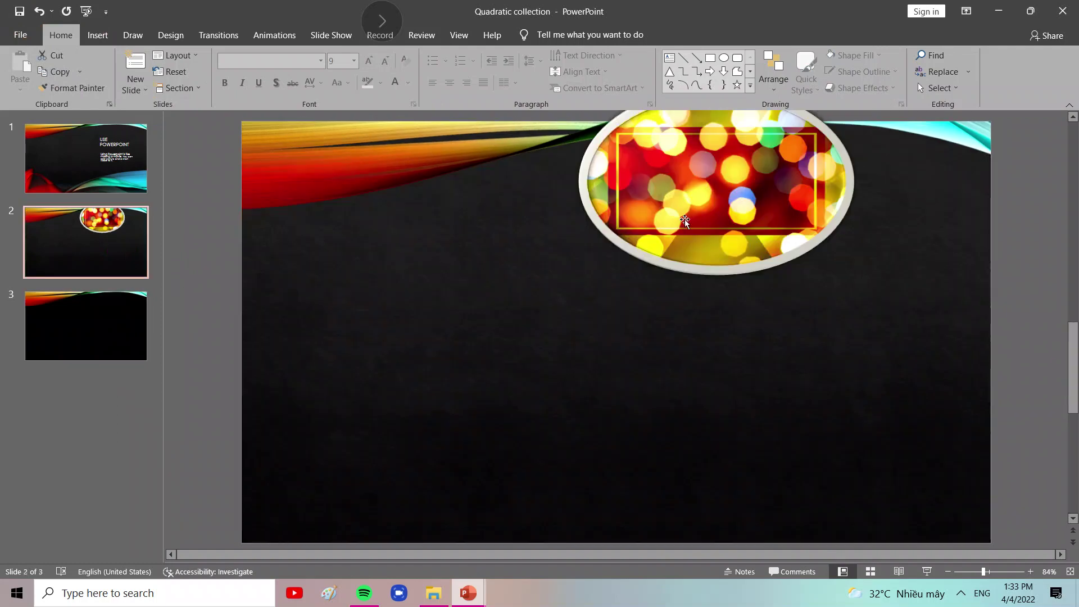
left_click_drag(647, 201, 177, 311)
key("ctrl+z")
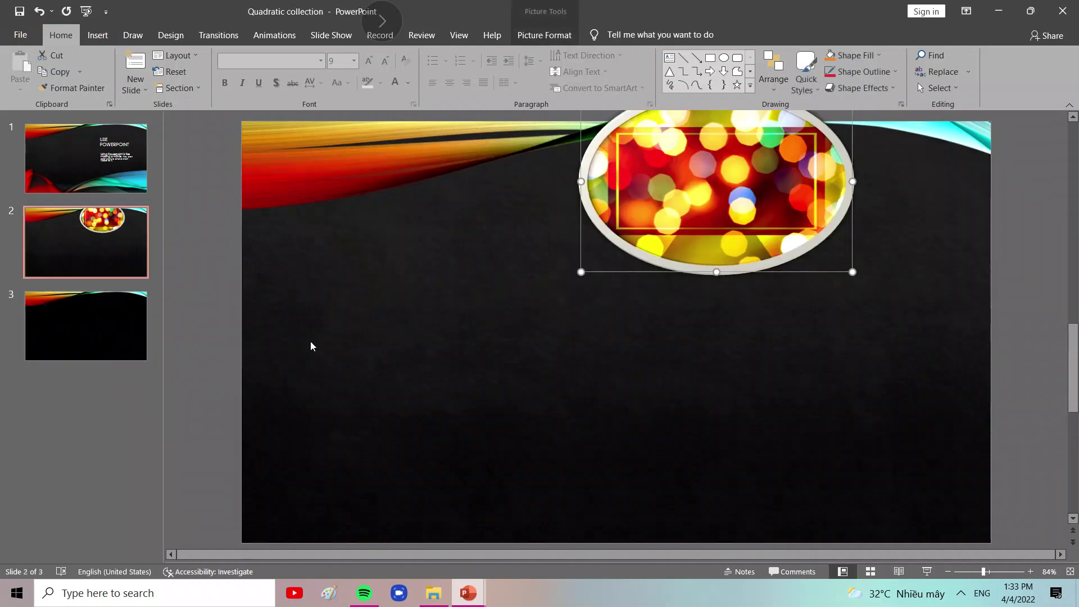
left_click_drag(774, 229, 741, 302)
right_click(741, 302)
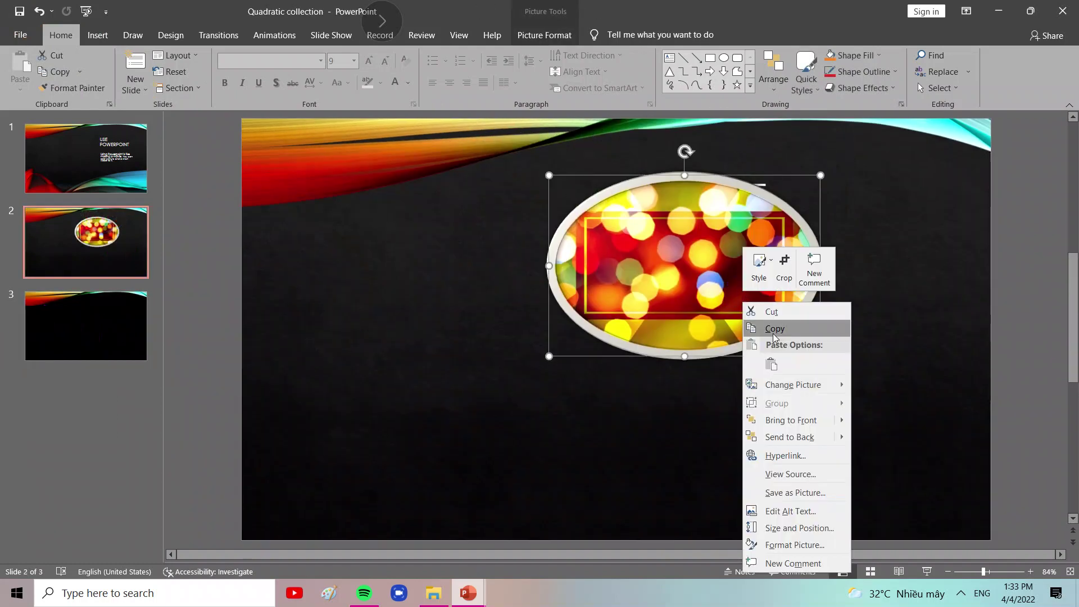
left_click(775, 313)
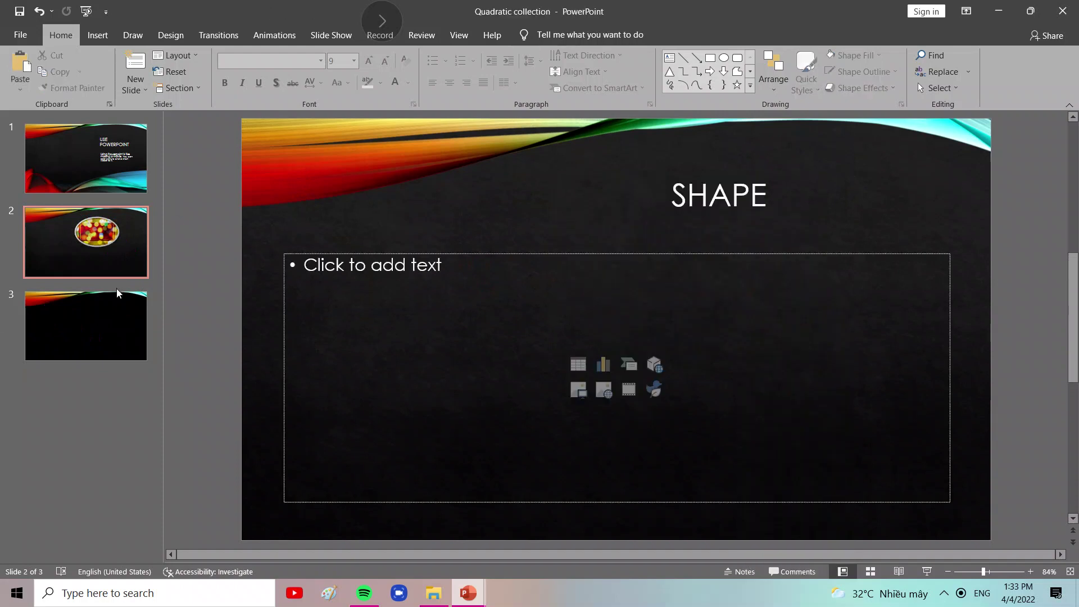
left_click(87, 311)
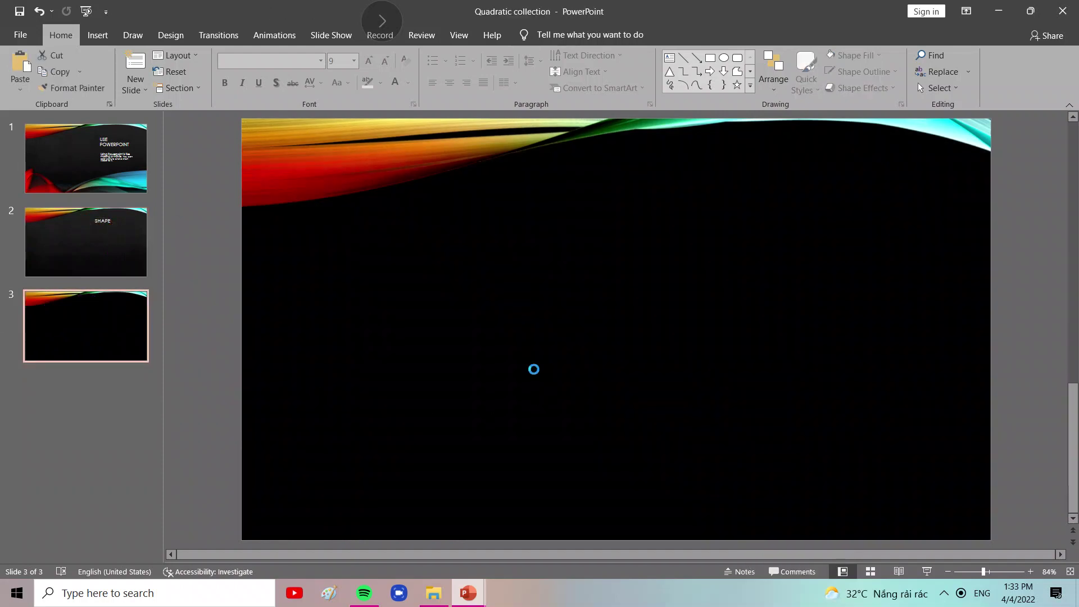
Paste the oval bokeh photo onto slide 3, enlarge it and move it up
key("ctrl+v")
left_click_drag(697, 249, 584, 299)
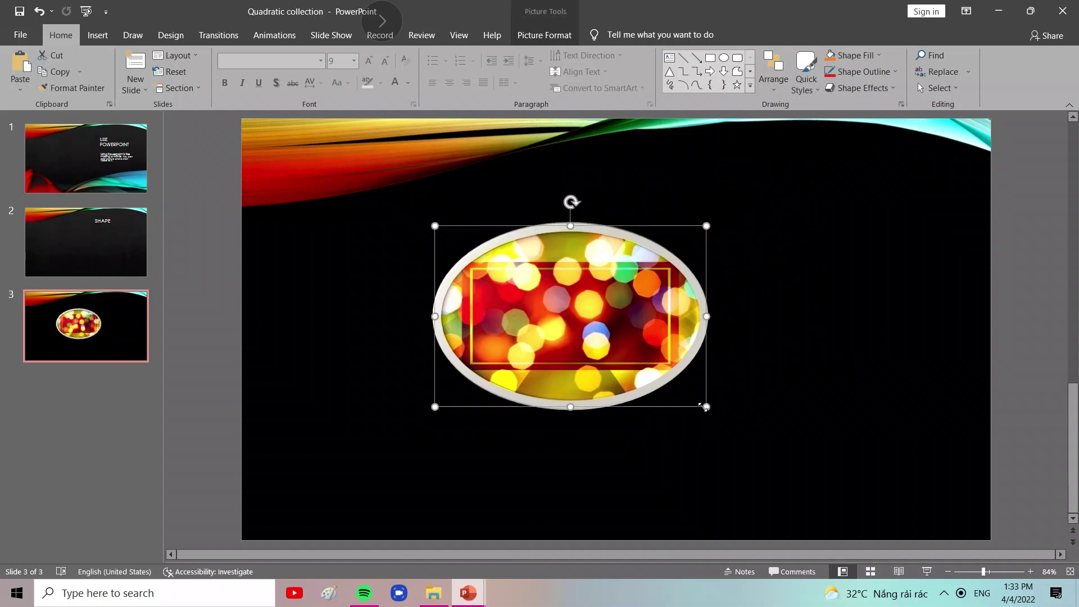
left_click_drag(706, 406, 1056, 540)
mouse_move(714, 427)
left_mouse_down()
mouse_move(704, 373)
mouse_move(589, 338)
mouse_move(661, 286)
left_mouse_up()
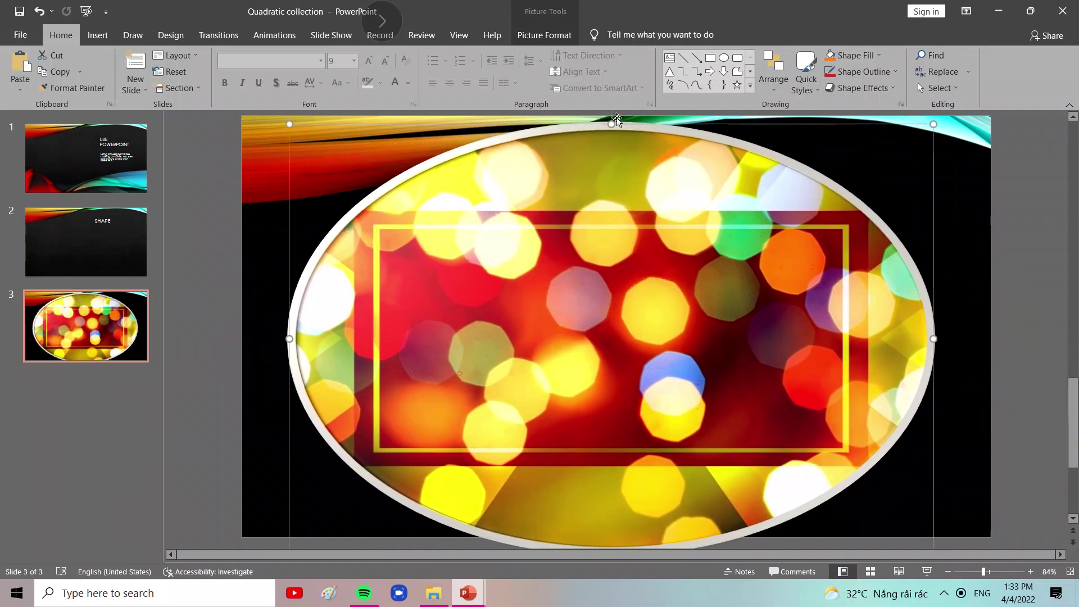
left_click_drag(617, 119, 616, 109)
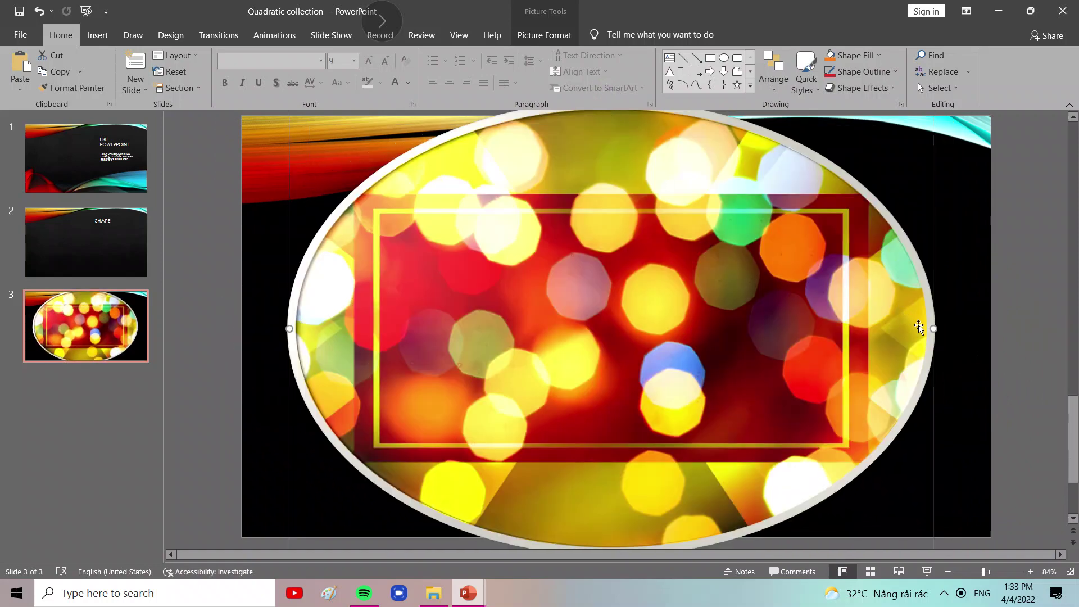
Narrow the photo into a small thin oval near the upper left, then return to slide 1
left_click_drag(918, 327, 860, 350)
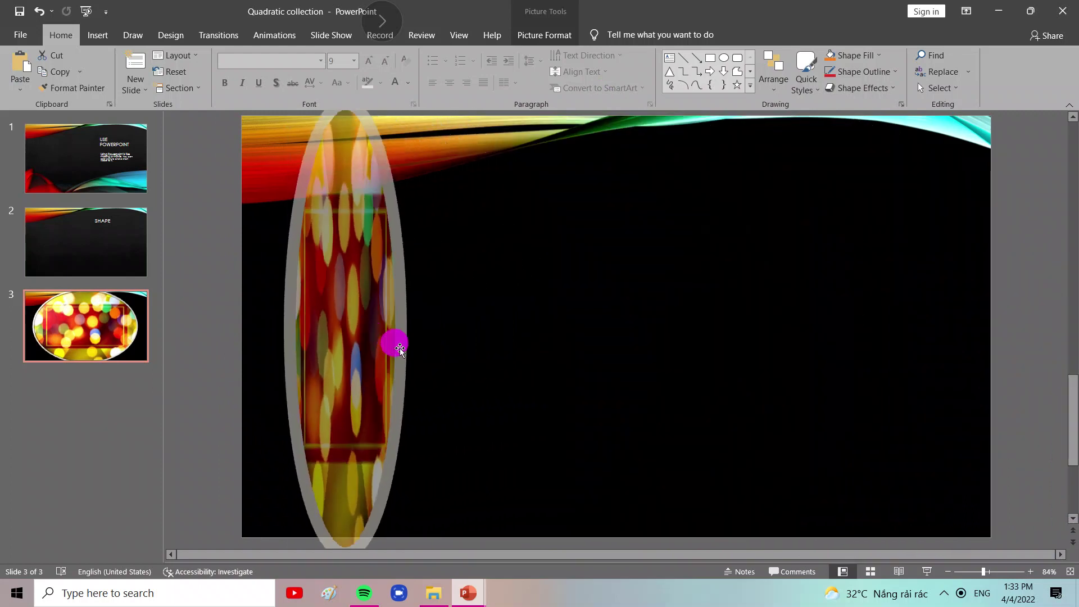
left_click_drag(860, 350, 400, 342)
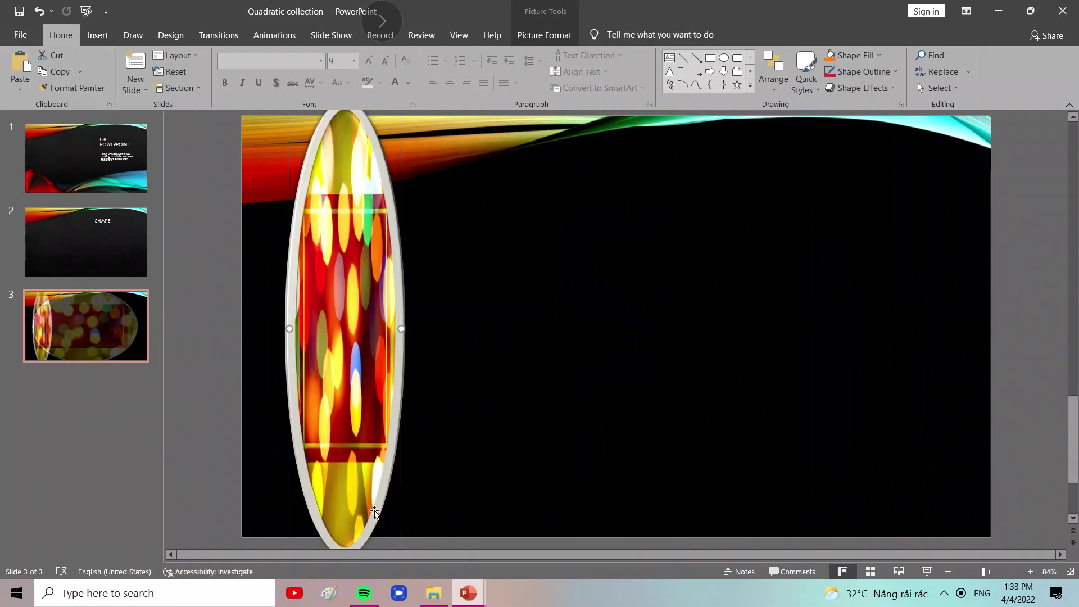
left_click_drag(357, 219, 542, 278)
mouse_move(525, 179)
left_mouse_down()
mouse_move(536, 449)
mouse_move(321, 268)
left_mouse_up()
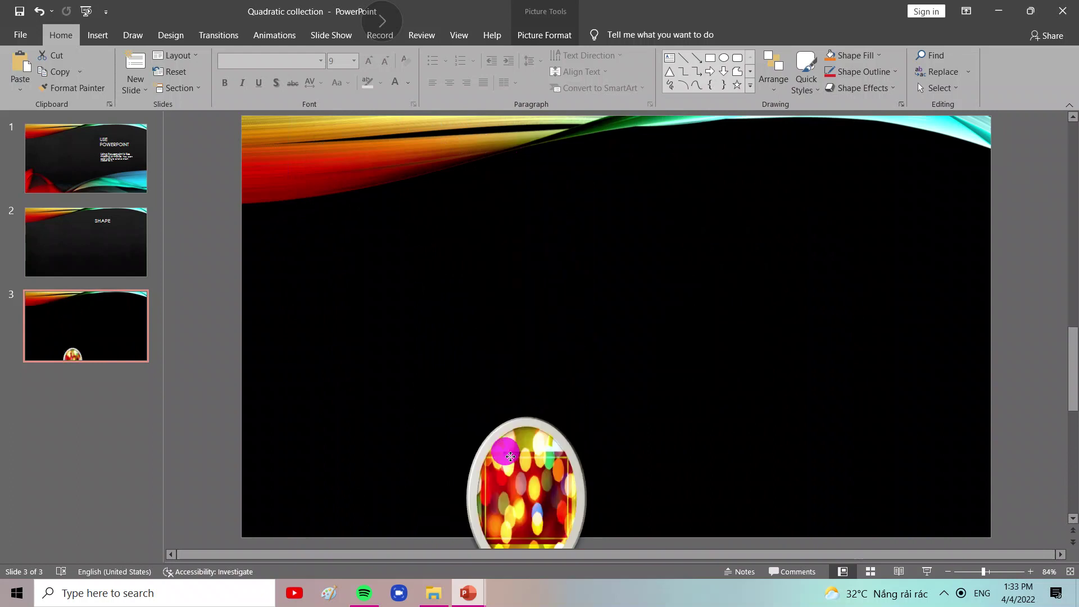
left_click(509, 348)
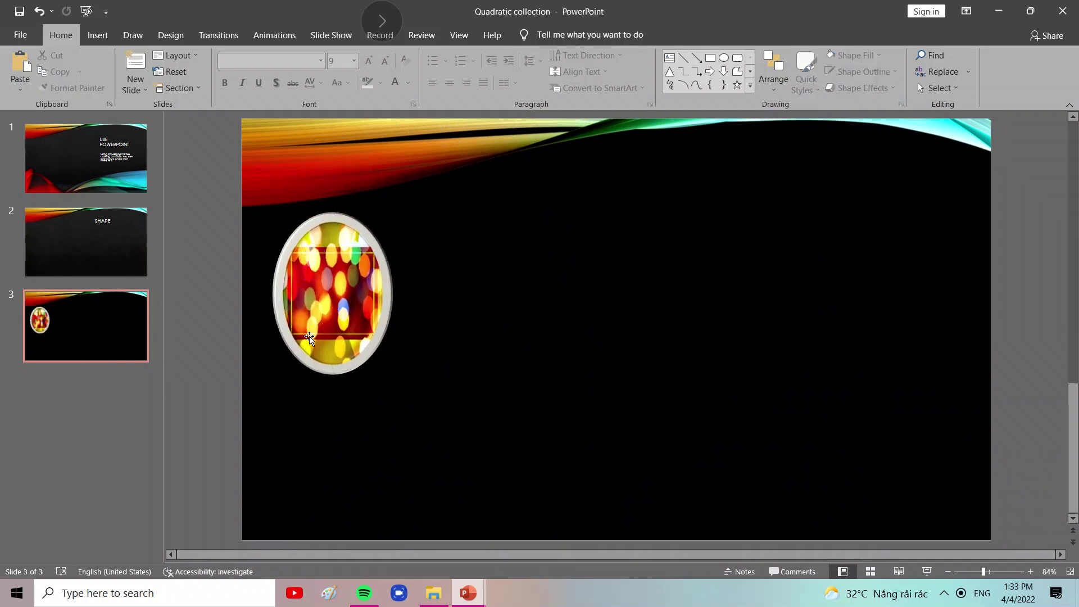
left_click(118, 178)
left_click(106, 247)
Play the Icons and Shapes, pictures deck through its SHAPES, ICONS and PICTURES slides, then close it
left_click(118, 159)
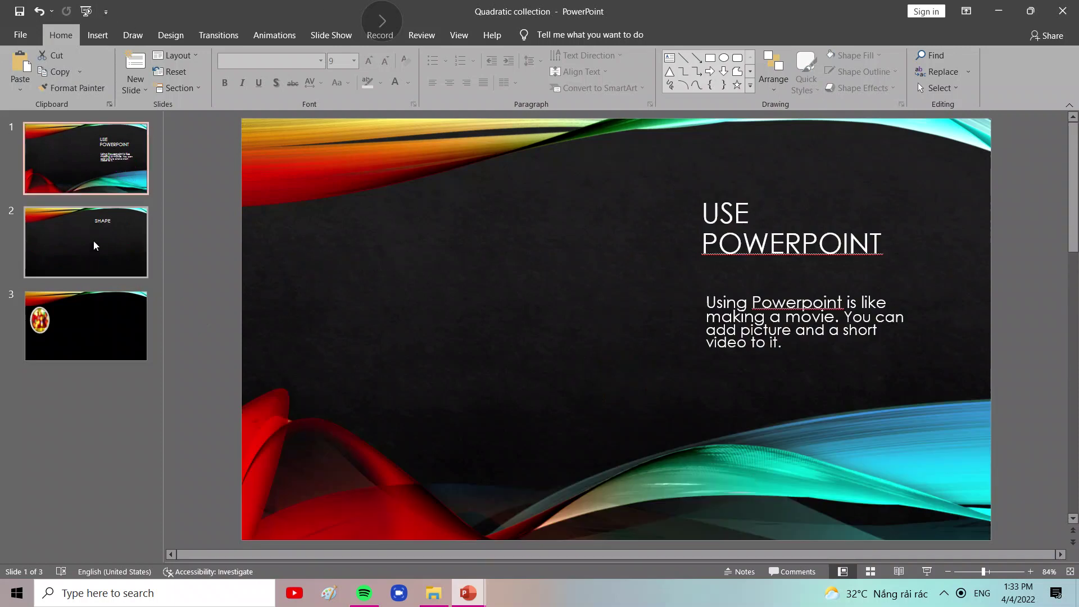
mouse_move(467, 592)
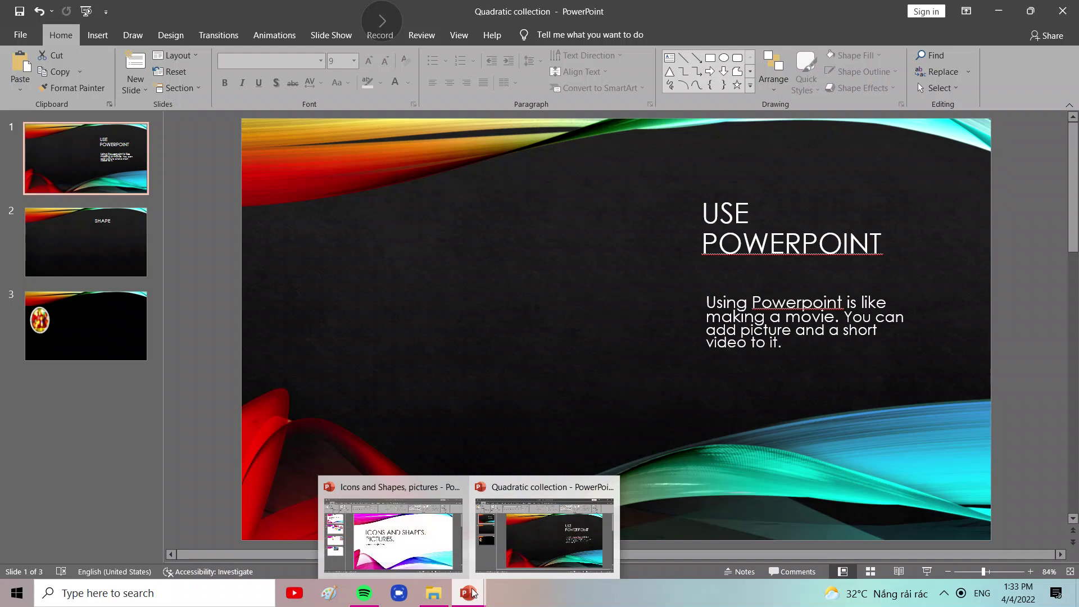
left_click(431, 545)
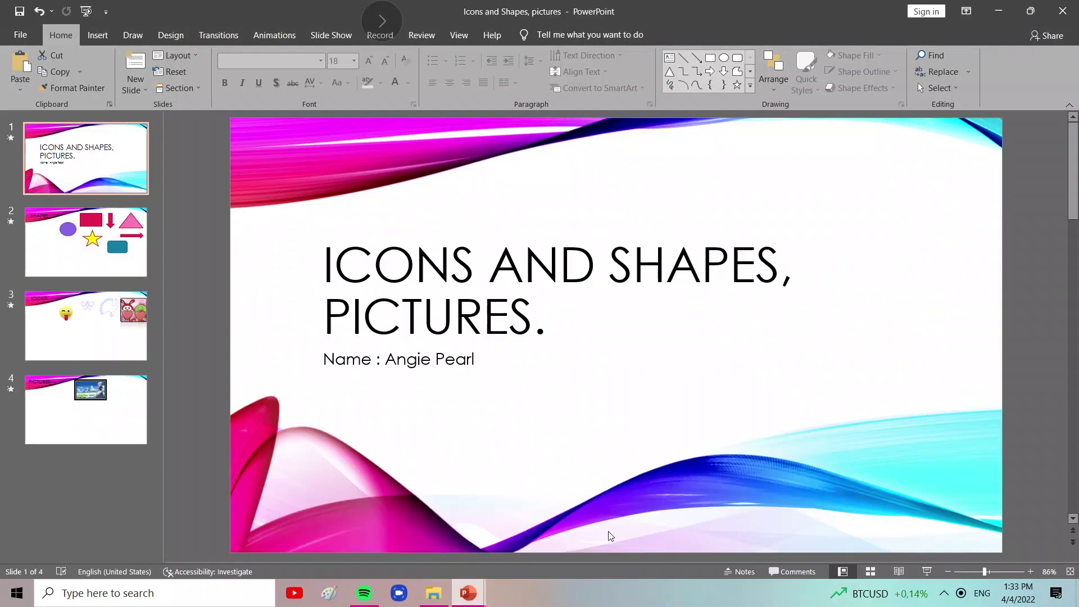
left_click(914, 572)
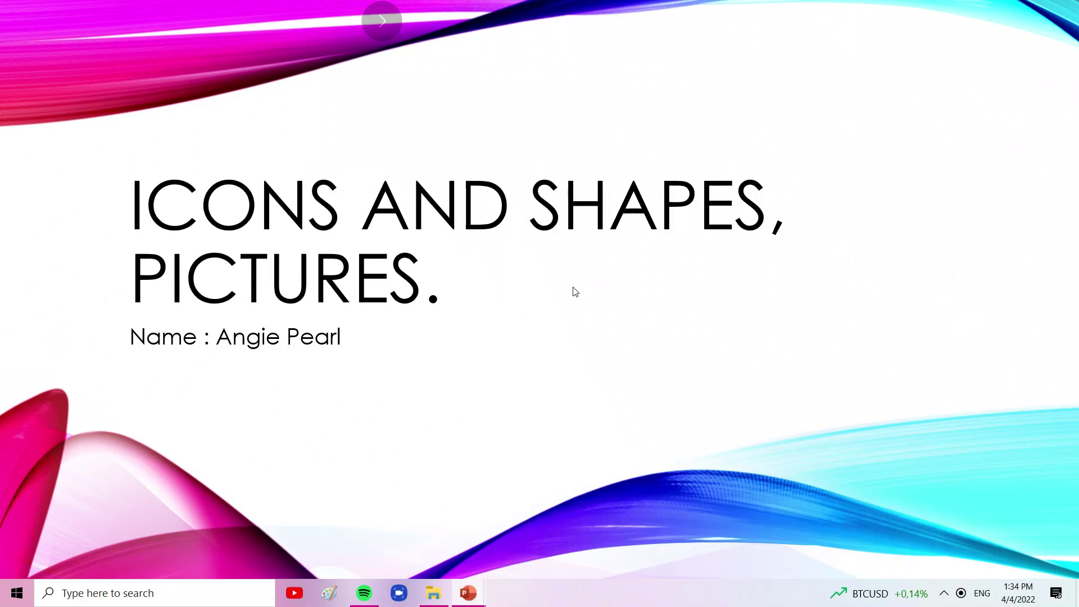
left_click(561, 275)
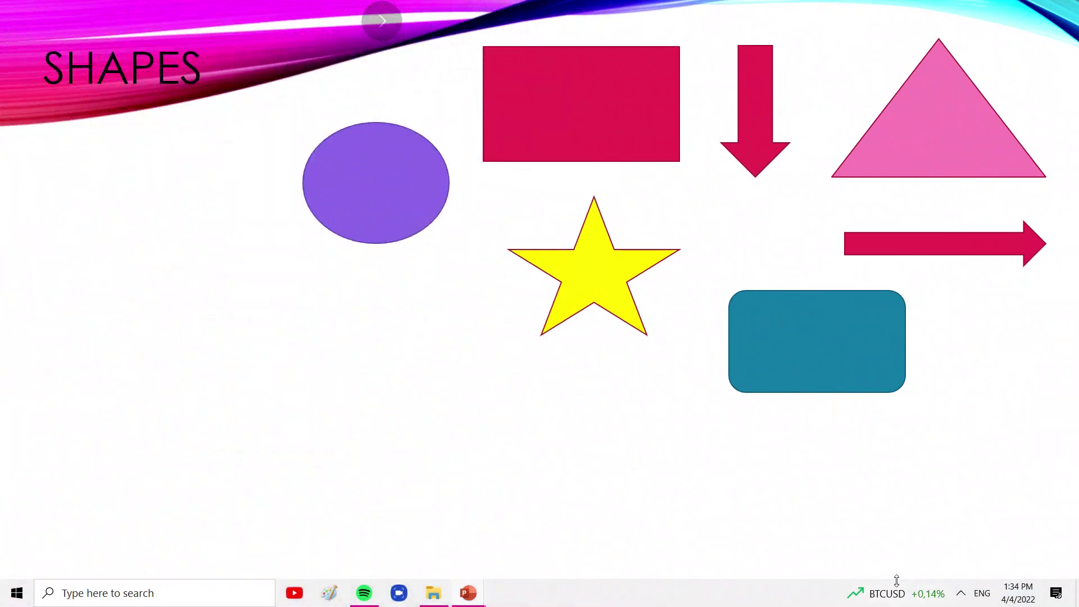
left_click(867, 513)
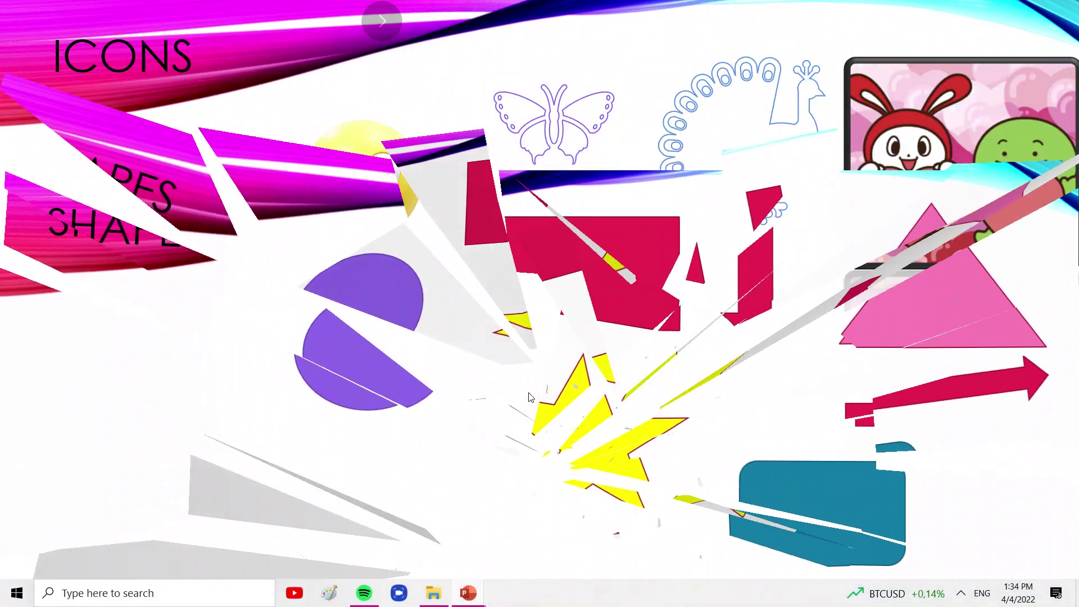
left_click(536, 353)
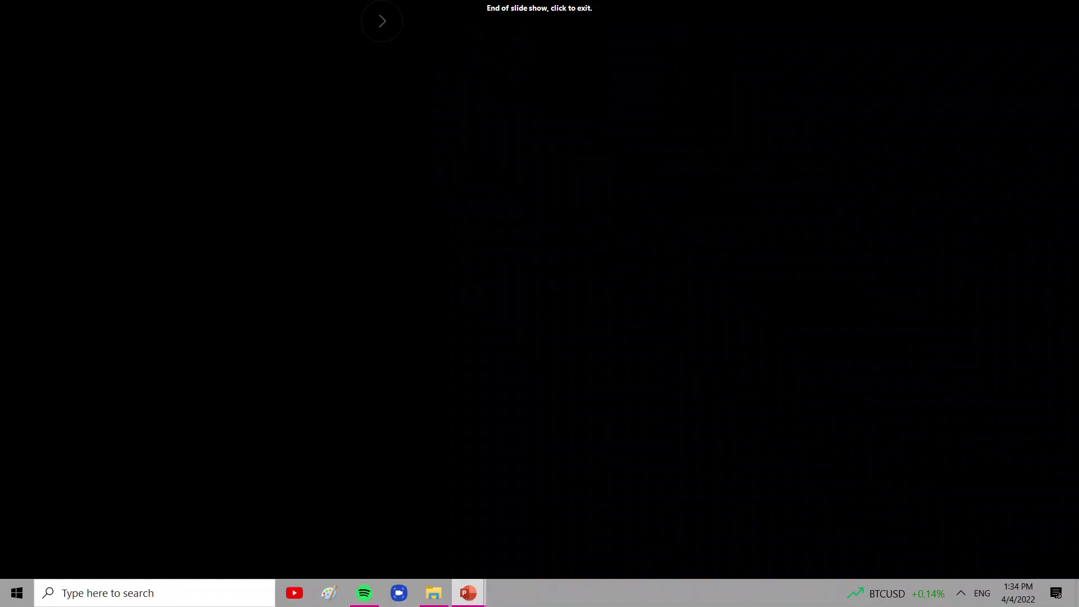
left_click(762, 406)
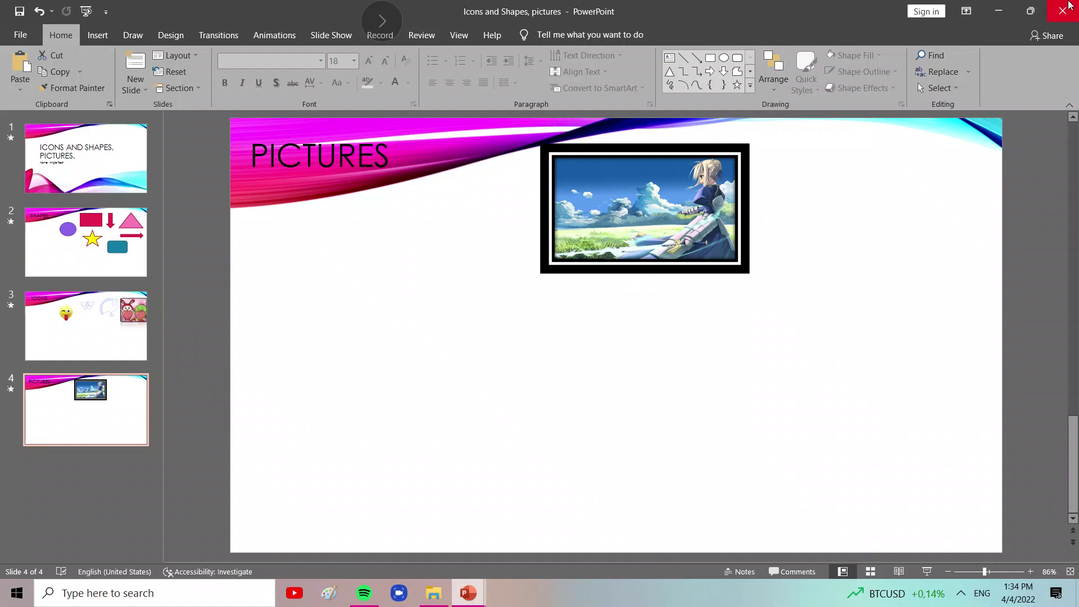
left_click(1069, 5)
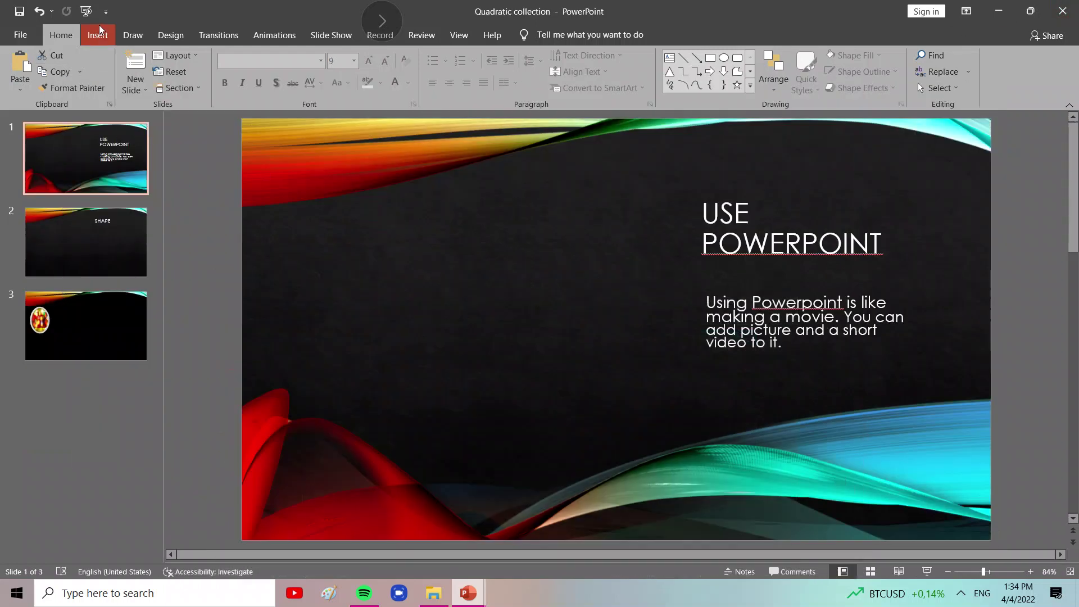
Try the Morph transition on slide 1 and preview it
left_click(219, 36)
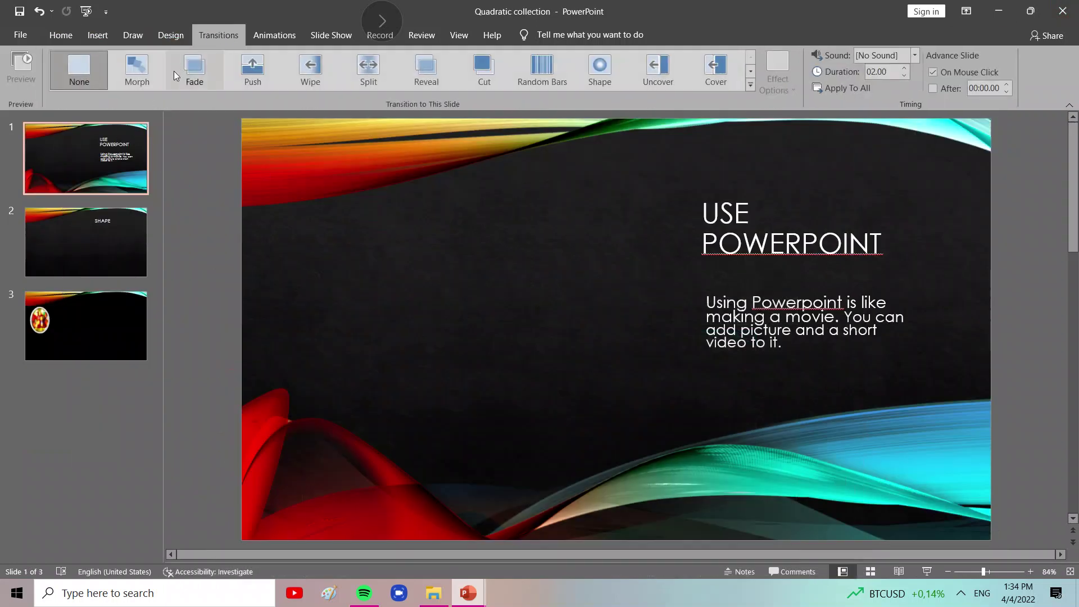
left_click(140, 79)
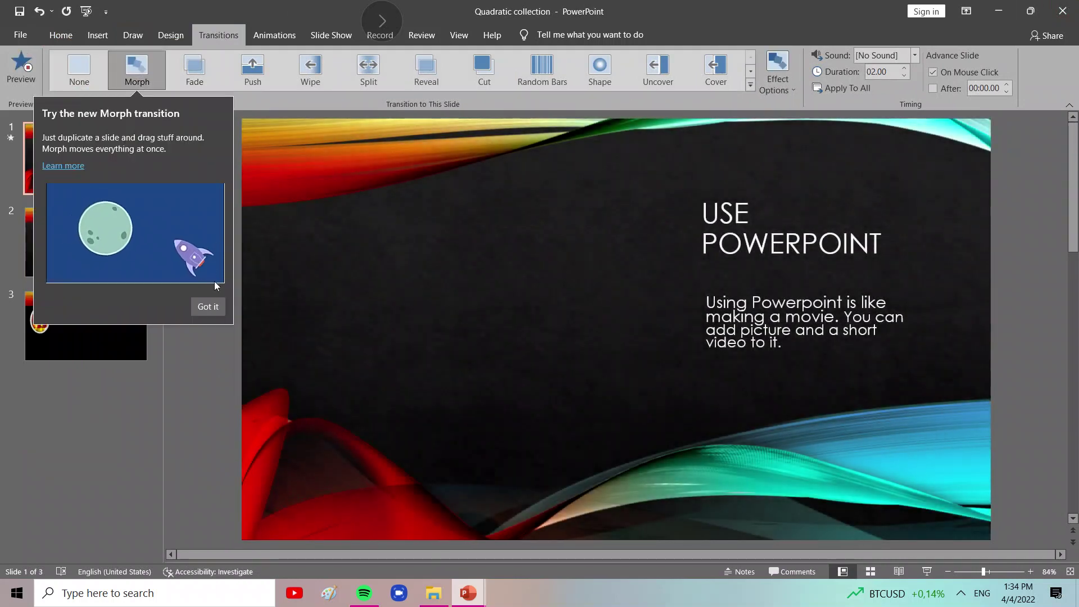
left_click(208, 312)
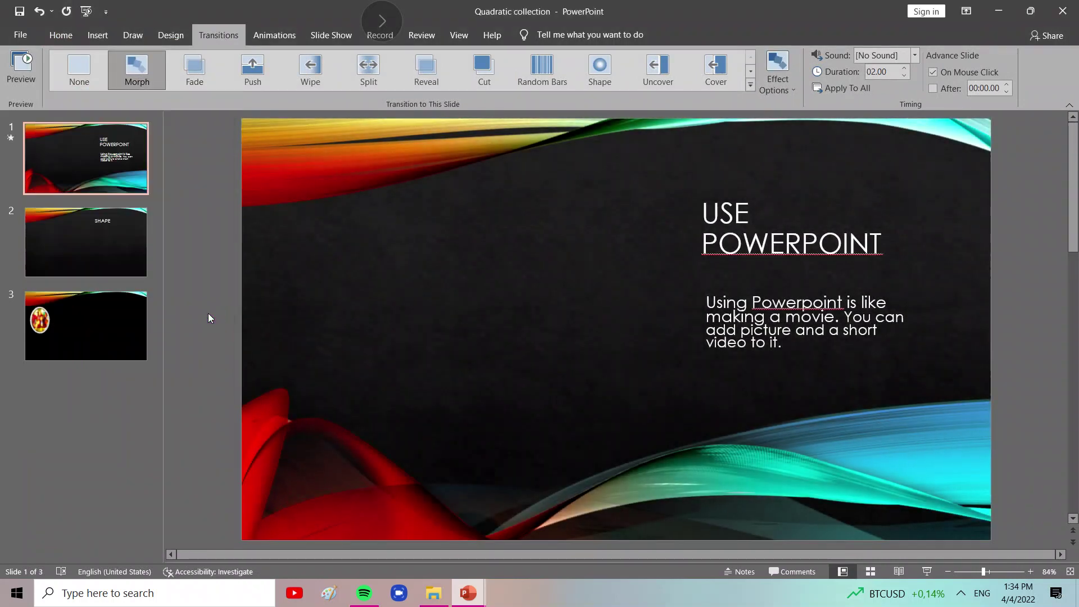
left_click(136, 85)
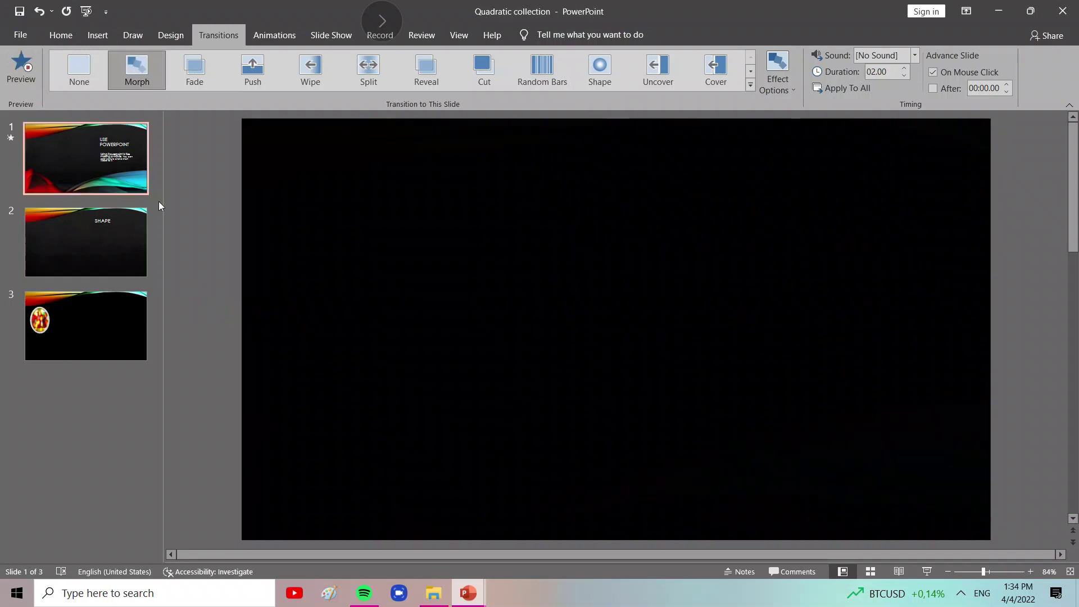
left_click(632, 321)
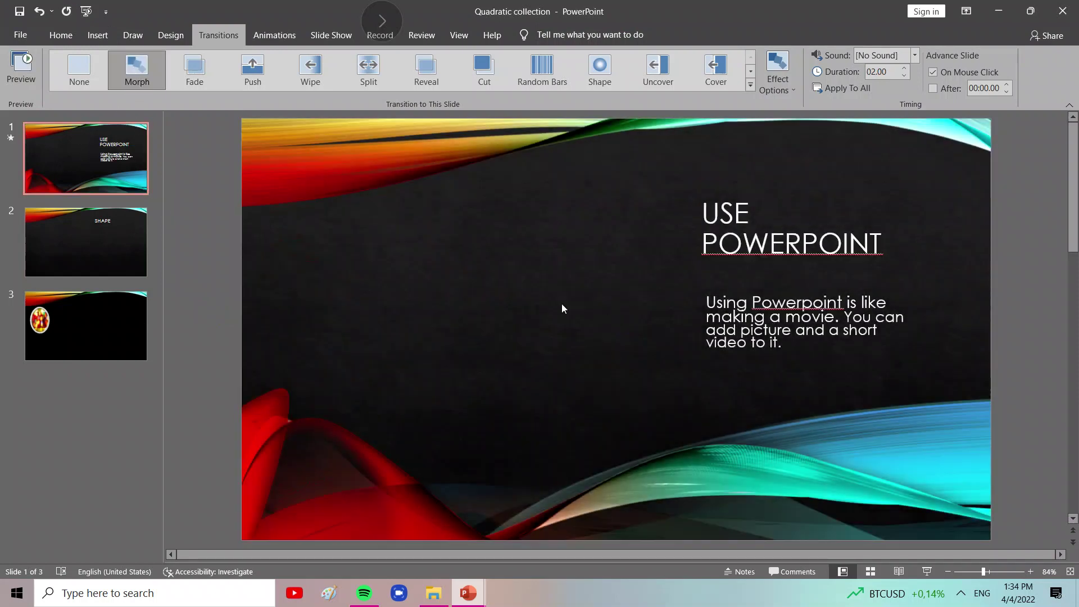
left_click(47, 219)
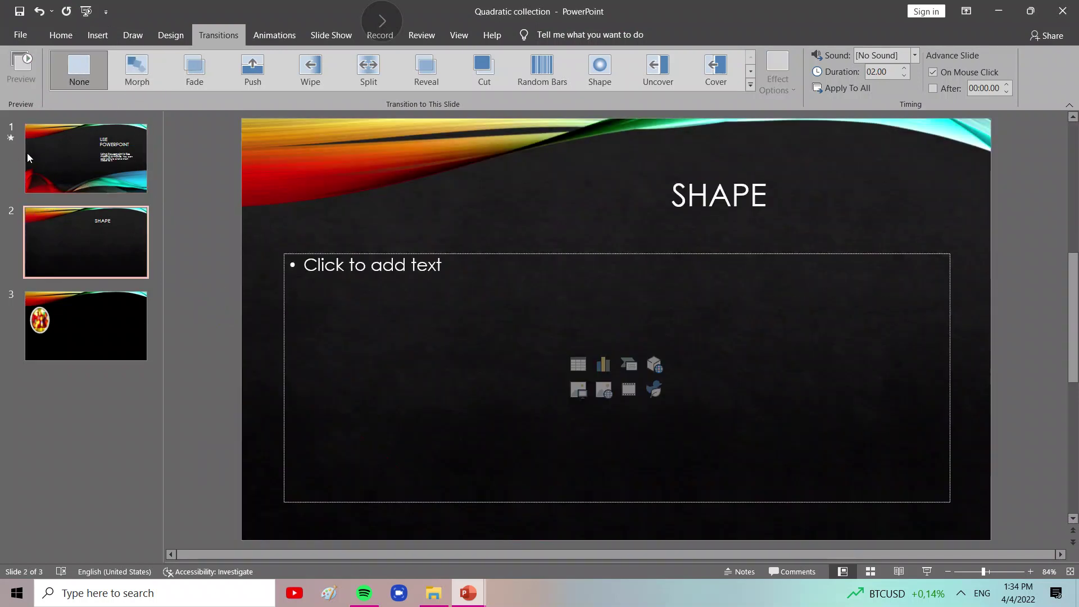
left_click(29, 158)
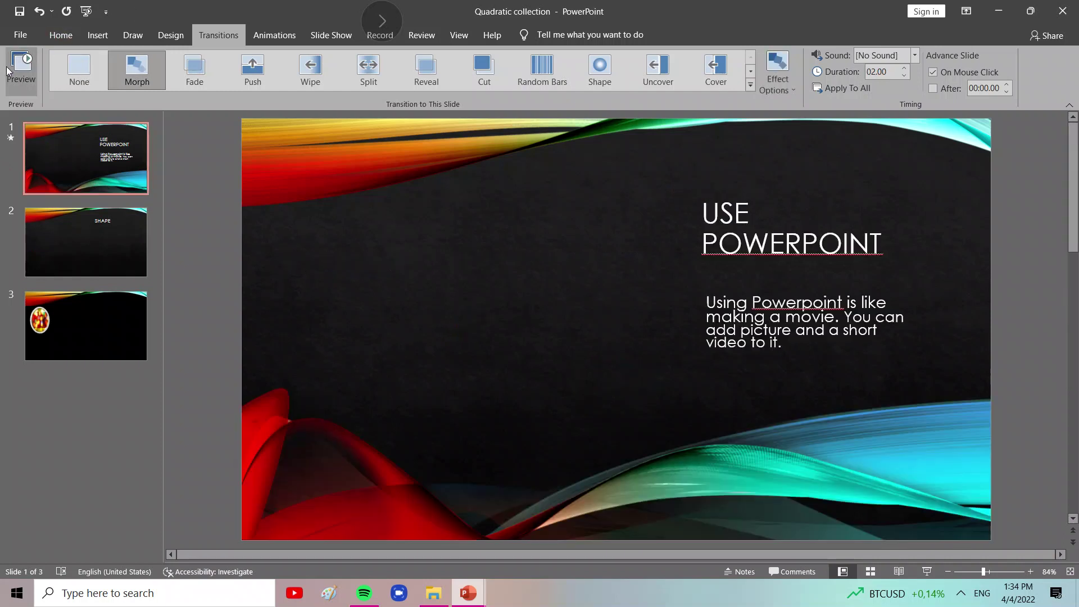
left_click(21, 68)
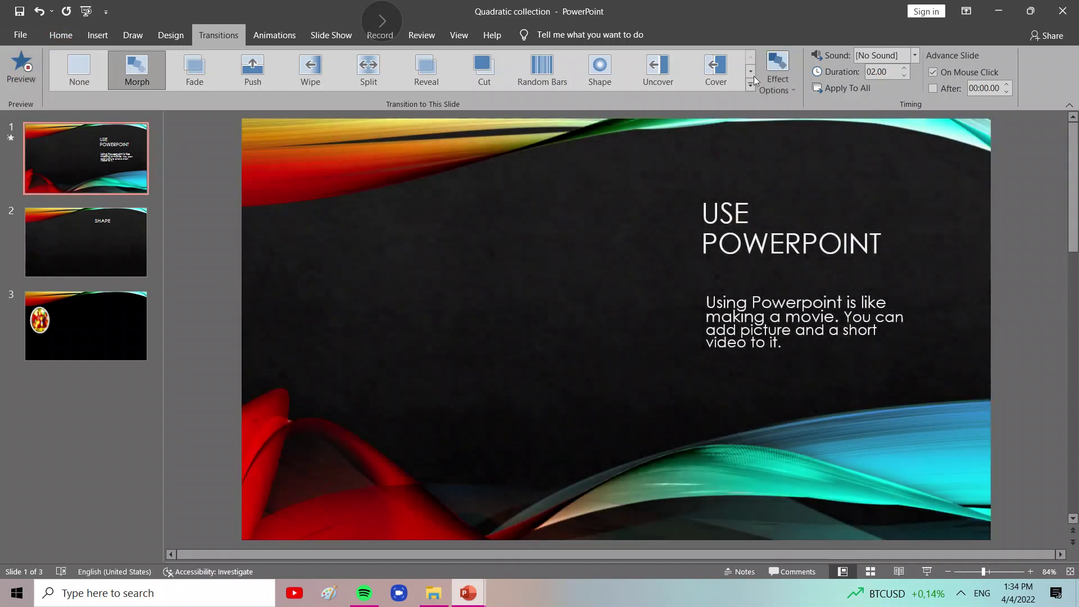
Try Doors and Cube, then settle on Curtains for slide 1 with a 06.00 duration
left_click(759, 84)
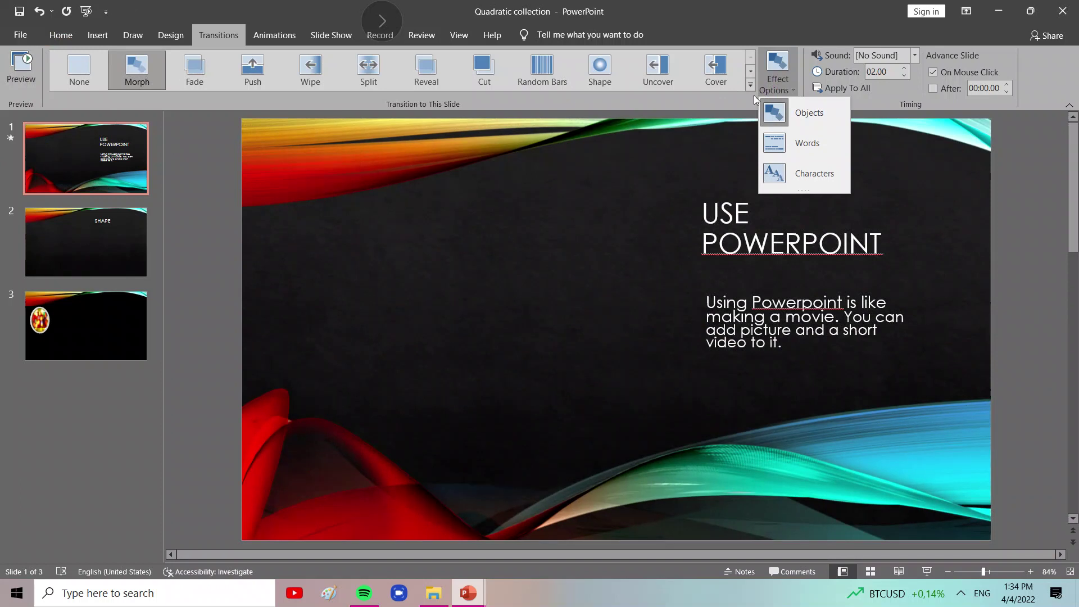
left_click(747, 88)
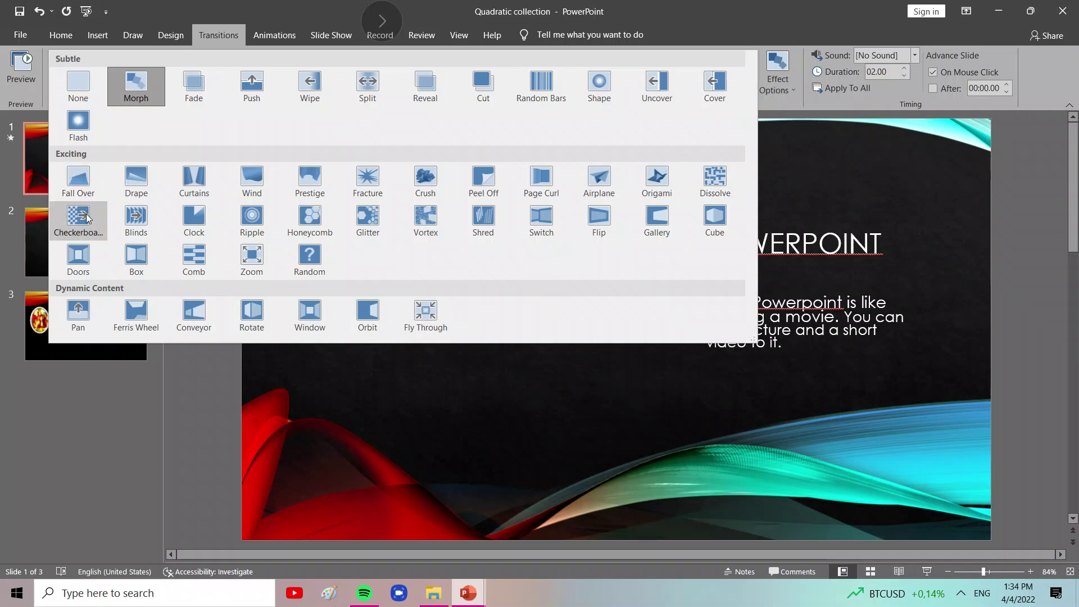
left_click(79, 257)
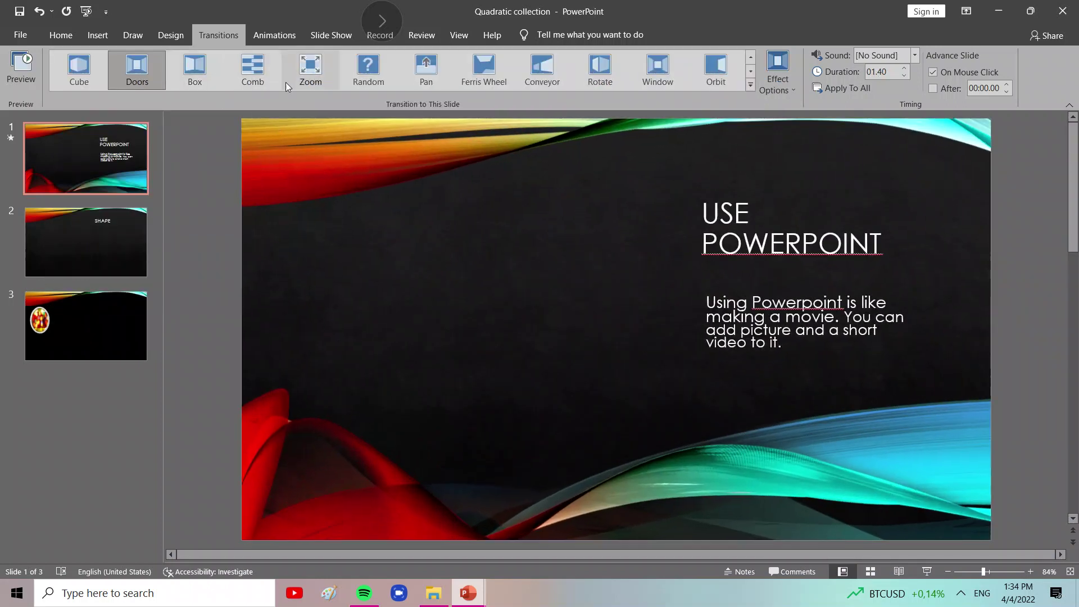
left_click(84, 76)
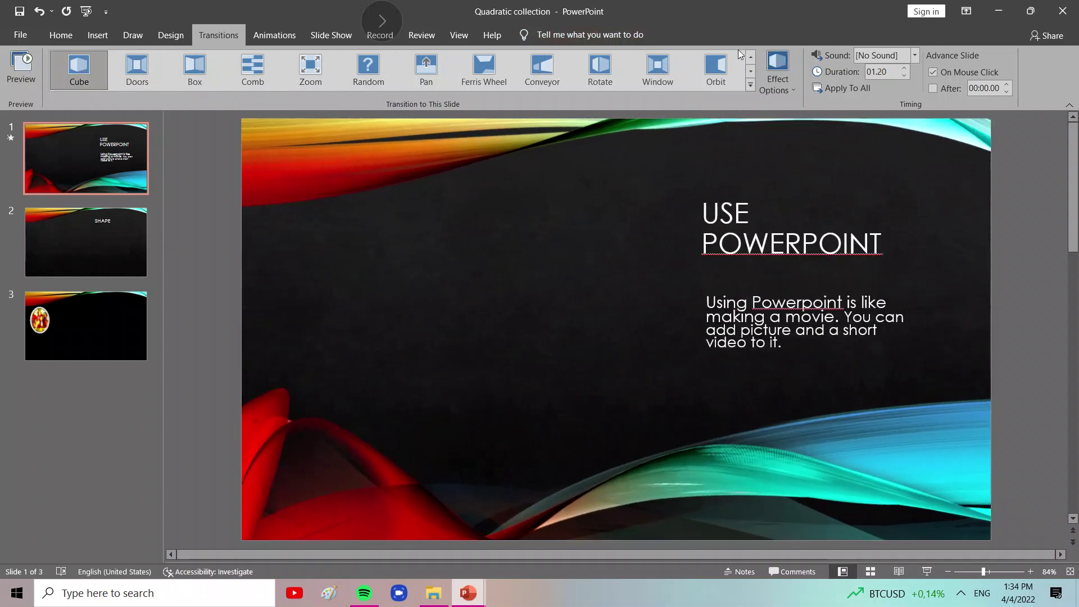
left_click(750, 86)
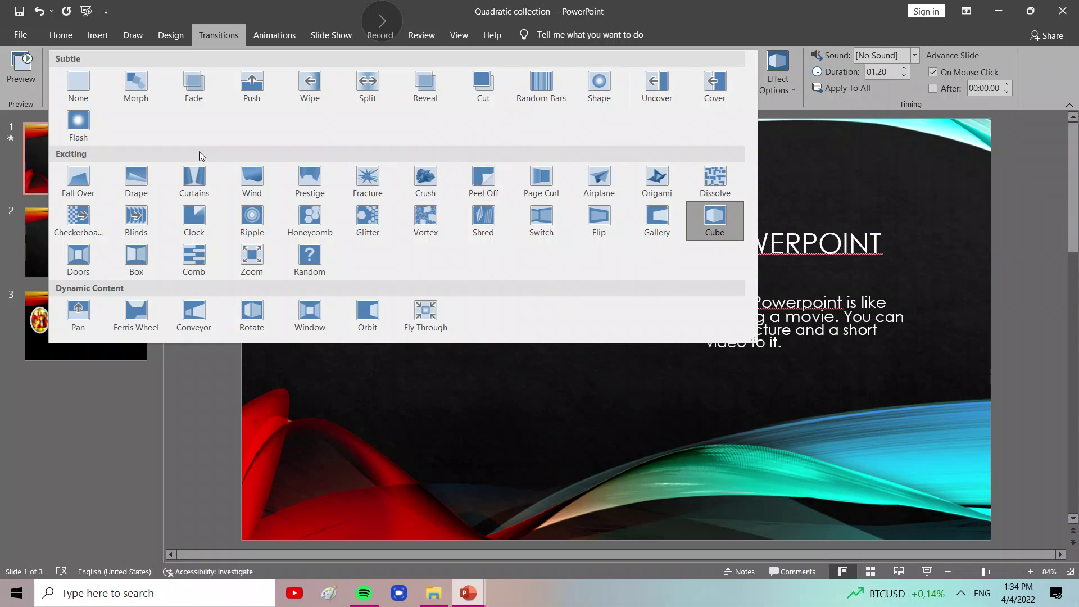
left_click(193, 189)
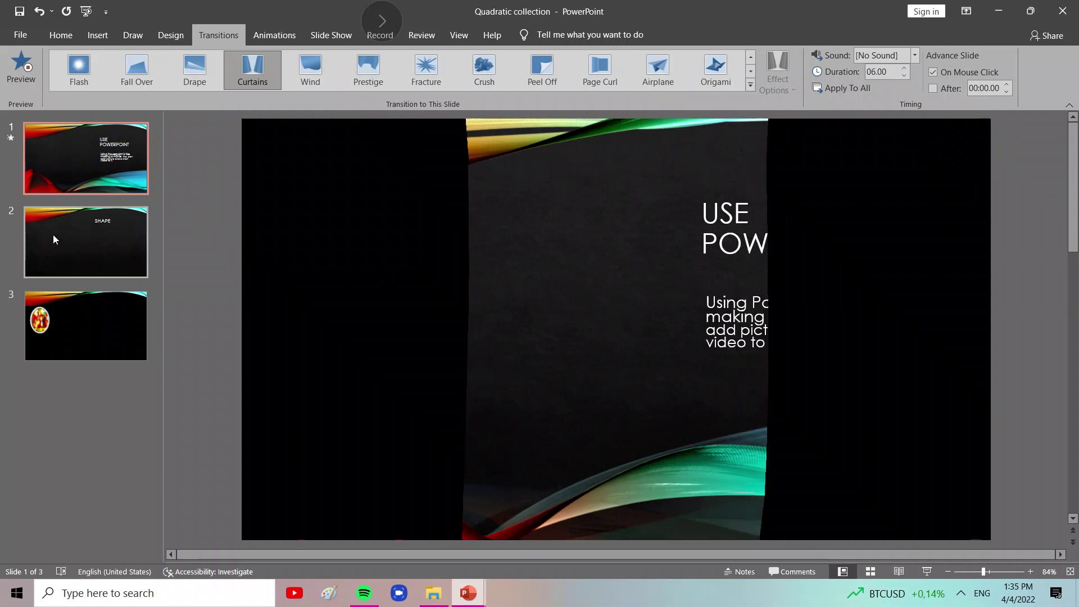
After trying Peel Off and Page Curl, give slide 2 an Origami transition folding Left
left_click(54, 242)
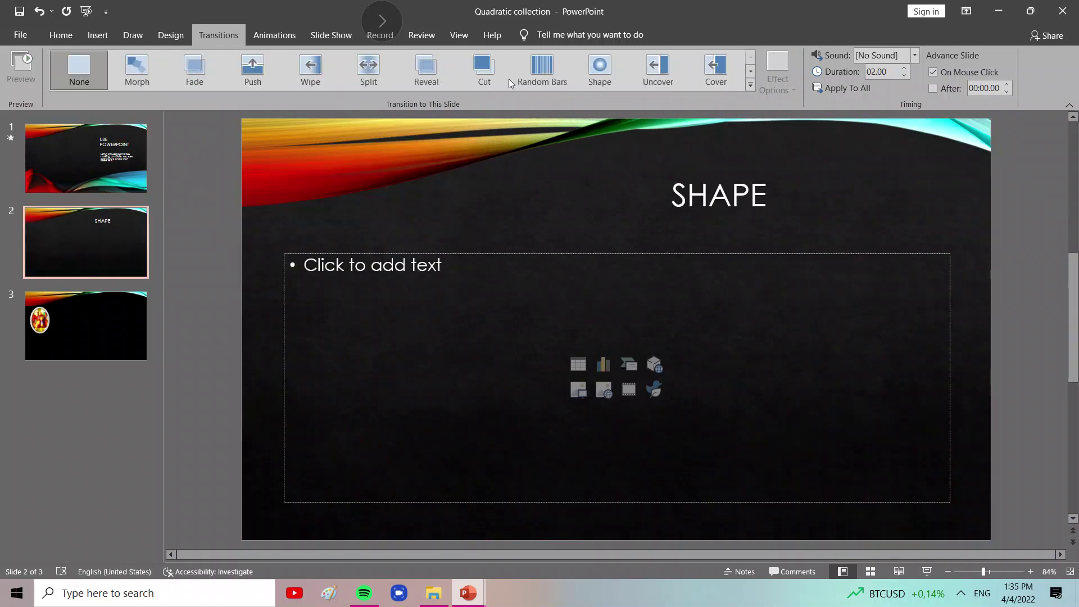
left_click(750, 72)
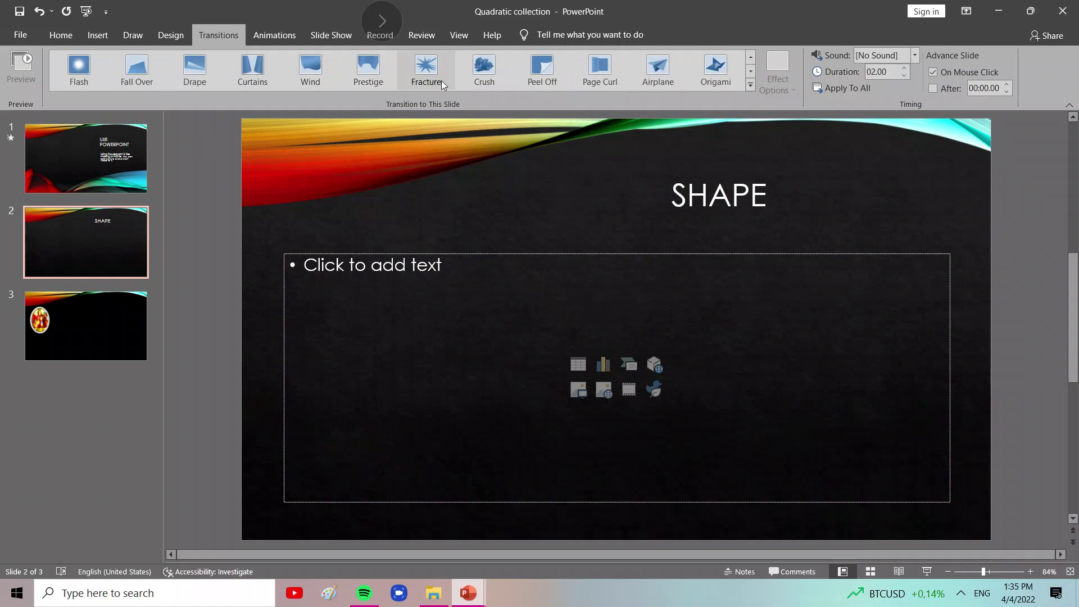
left_click(553, 73)
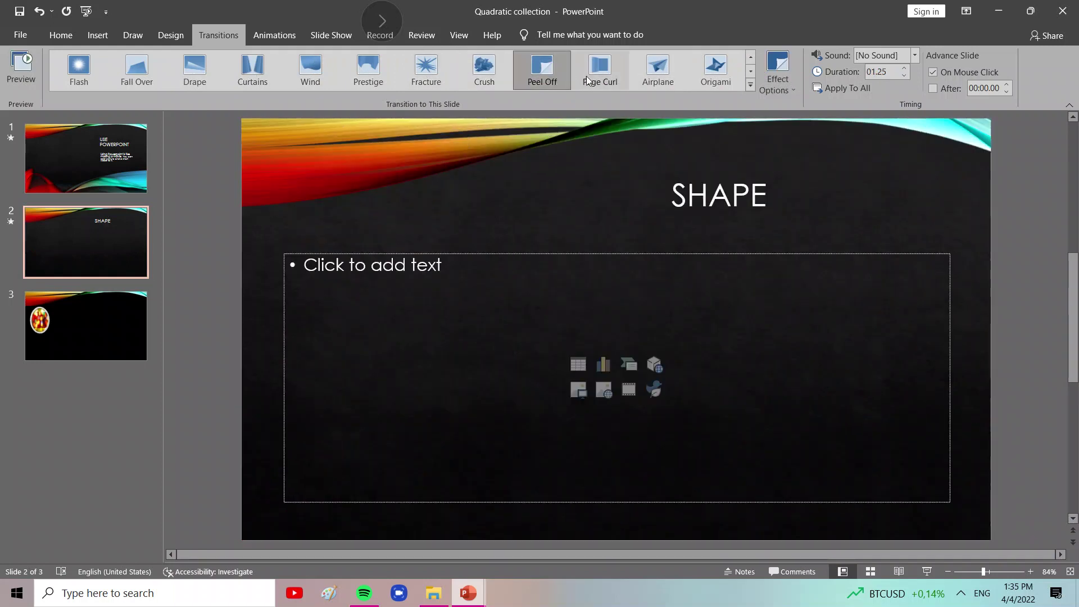
left_click(609, 79)
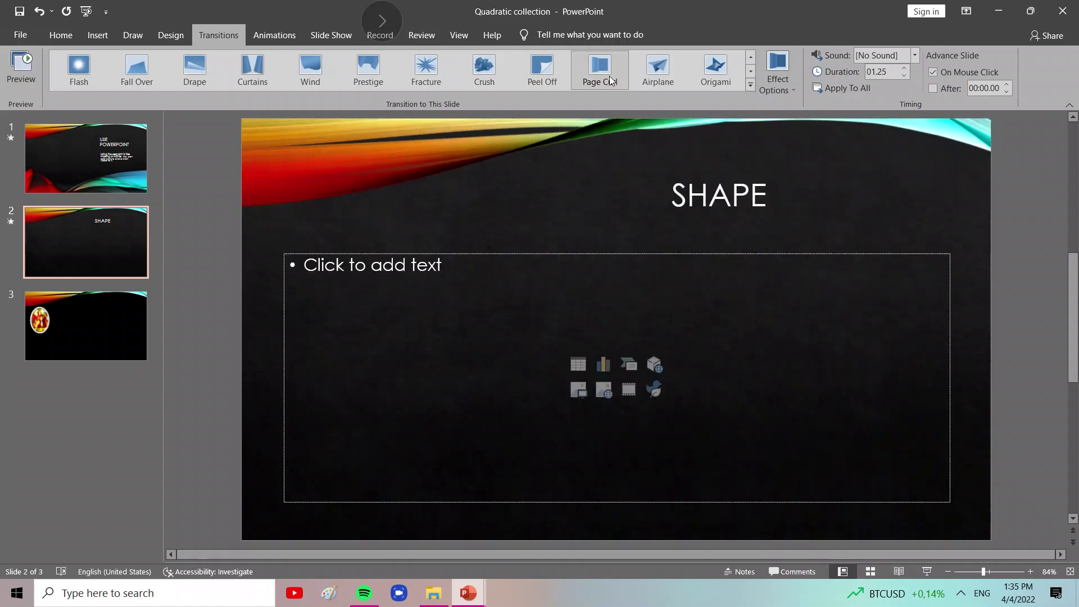
left_click(699, 69)
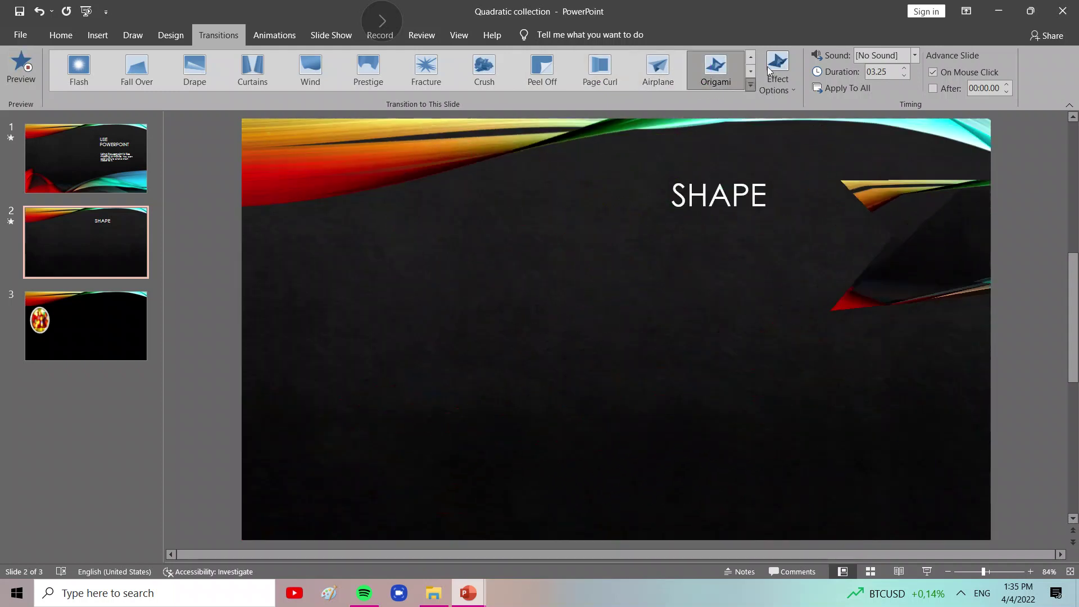
left_click(764, 81)
left_click(776, 141)
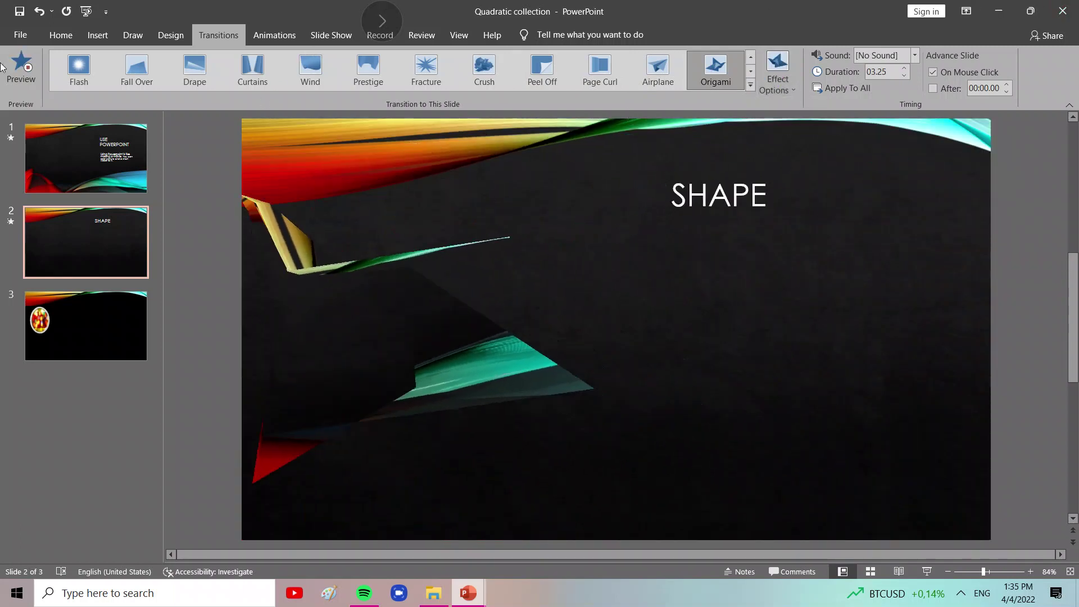
left_click(785, 85)
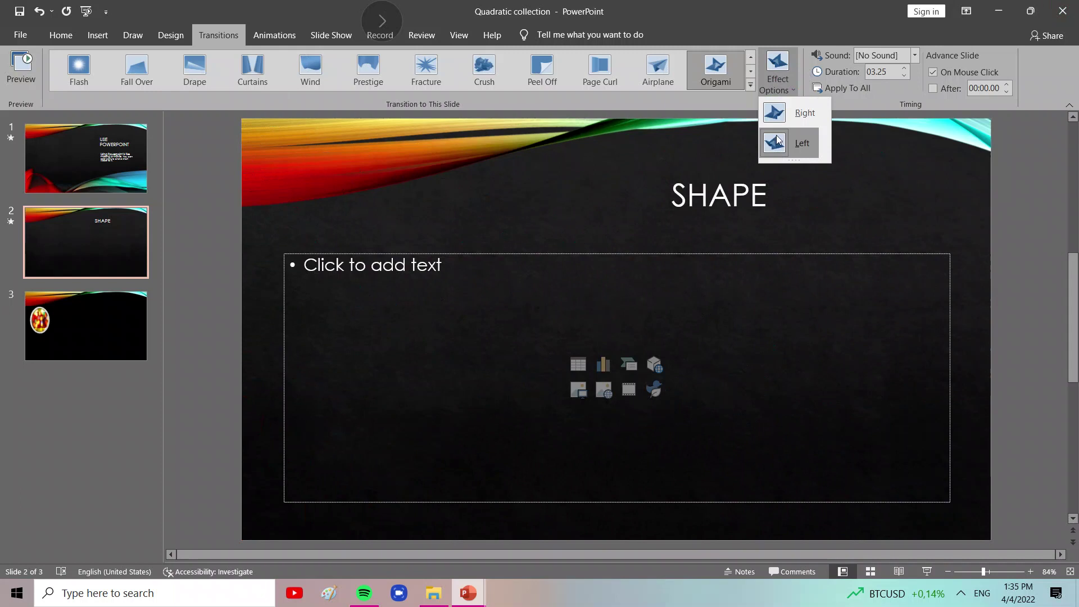
left_click(777, 142)
left_click(83, 338)
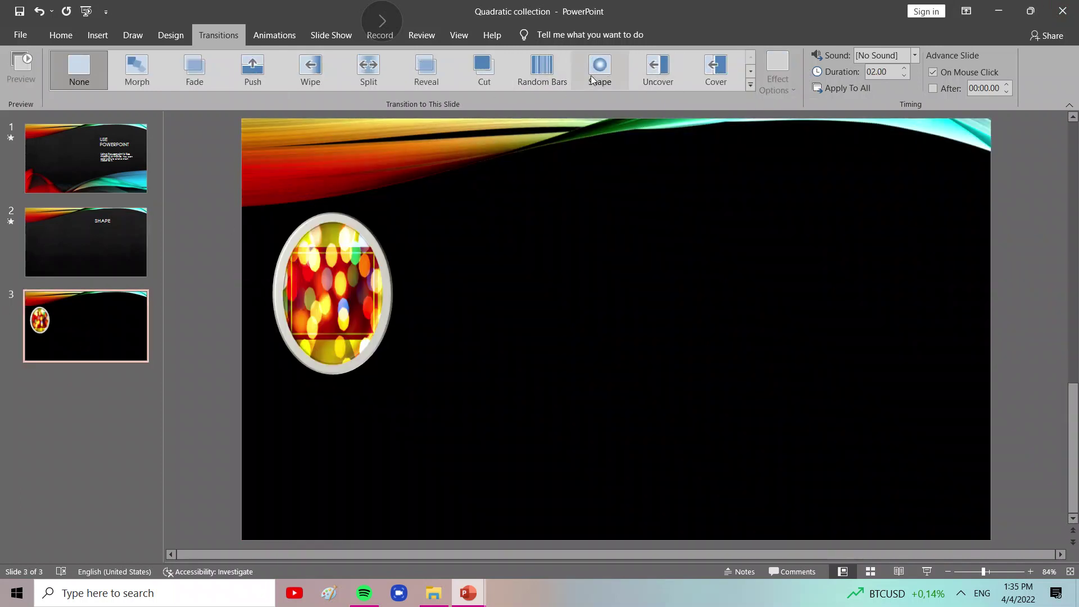
Try the Shape transition on slide 3 with Zoom In and Diamond variations
left_click(596, 70)
left_click(780, 83)
left_click(785, 205)
left_click(778, 67)
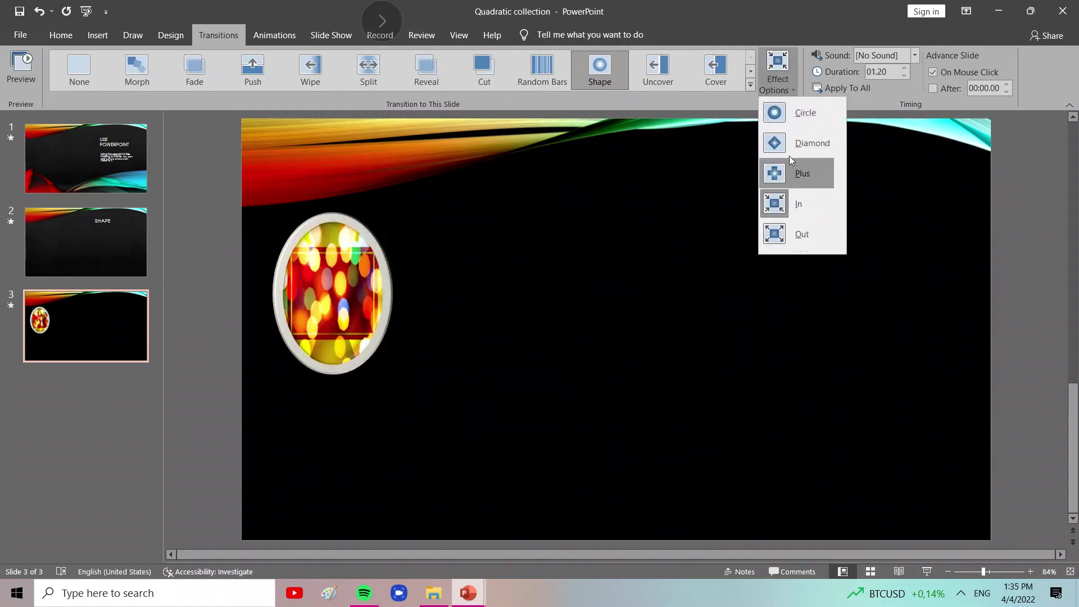
left_click(792, 147)
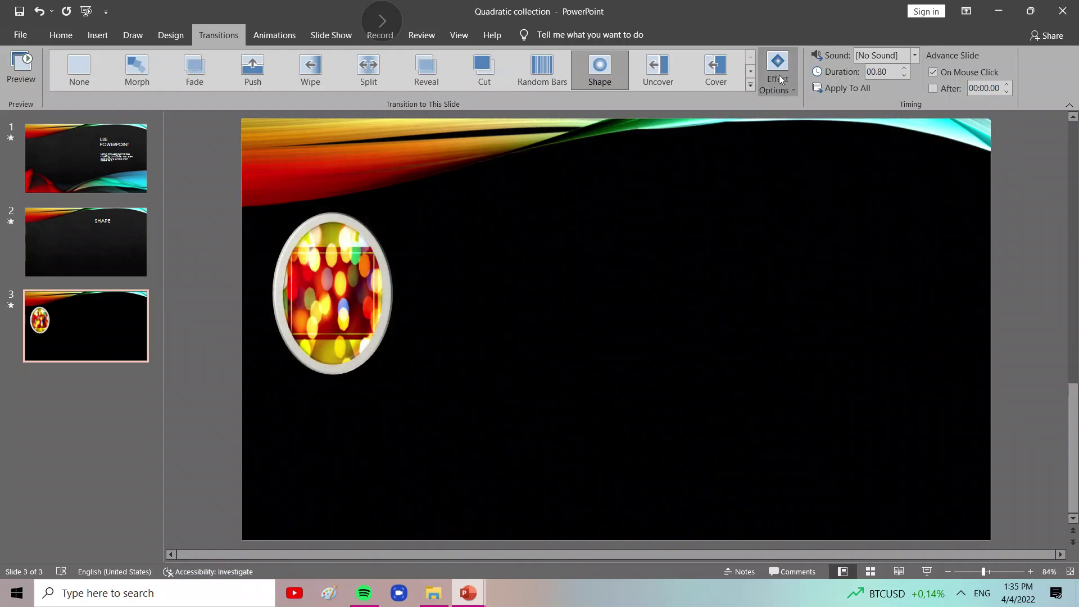
After trying Dissolve and Checkerboard, give slide 3 the Vortex transition with 04.00 duration
left_click(749, 84)
left_click(709, 175)
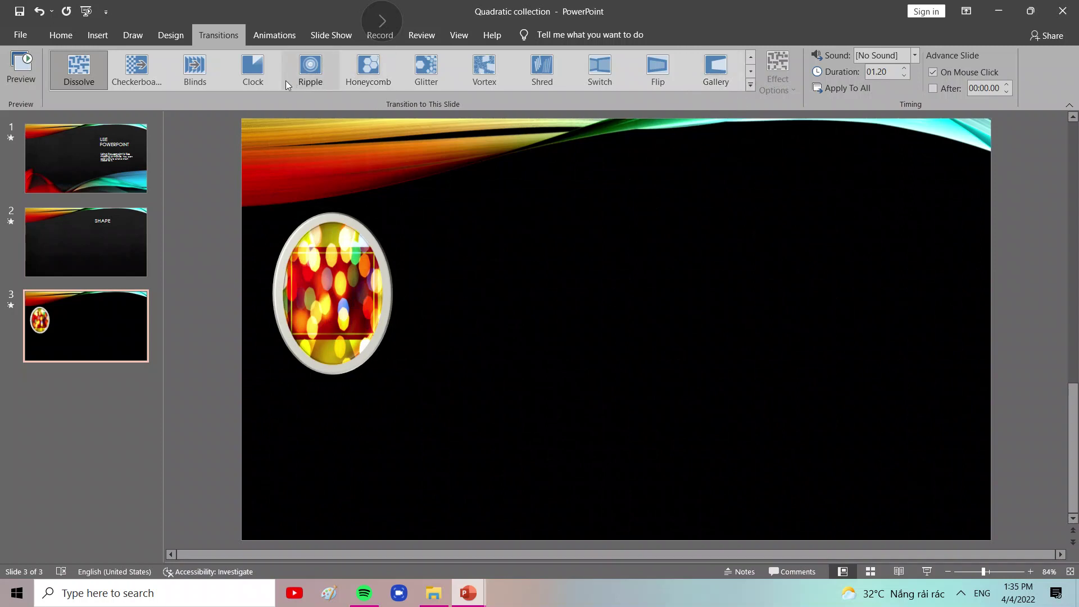
left_click(148, 82)
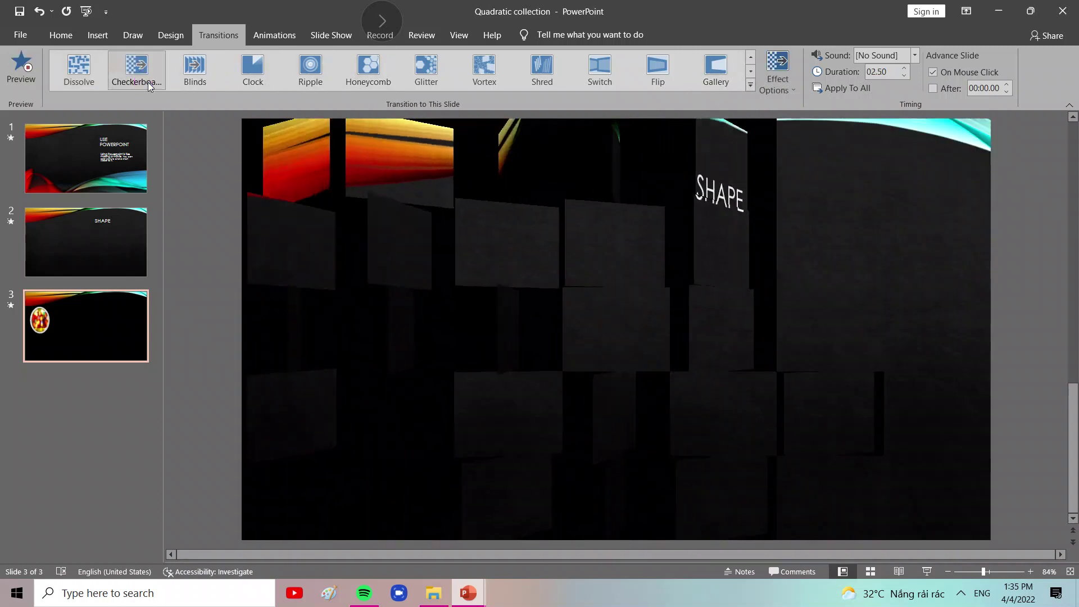
left_click(132, 78)
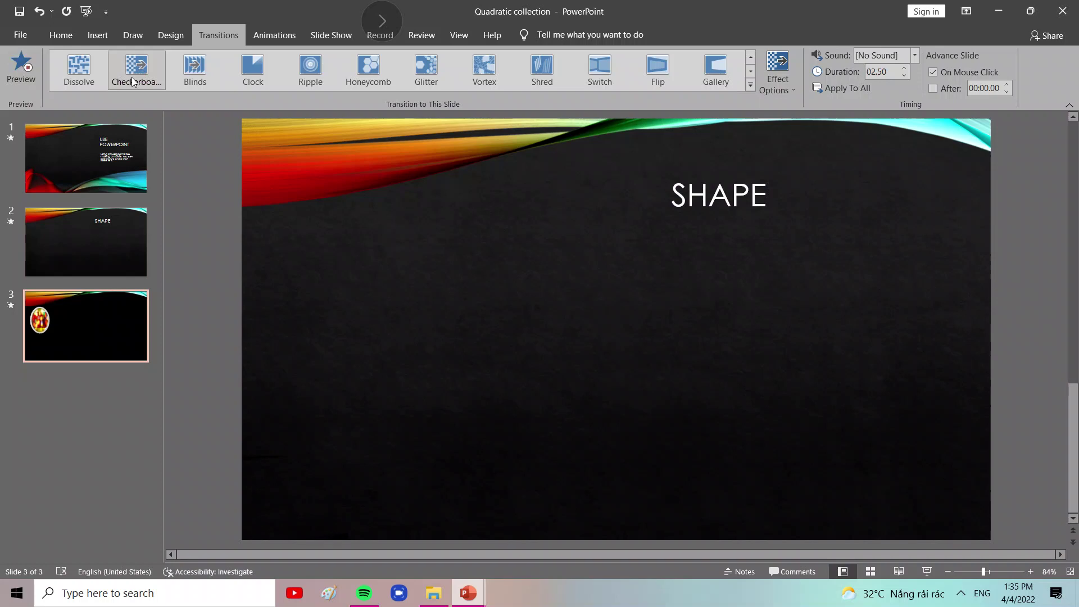
left_click(95, 75)
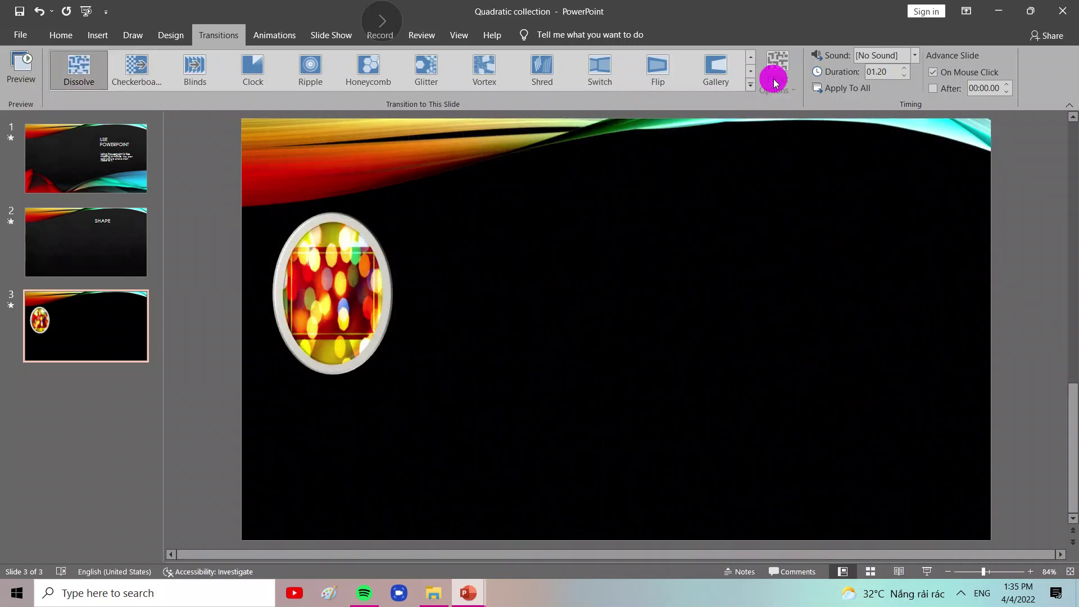
left_click(750, 86)
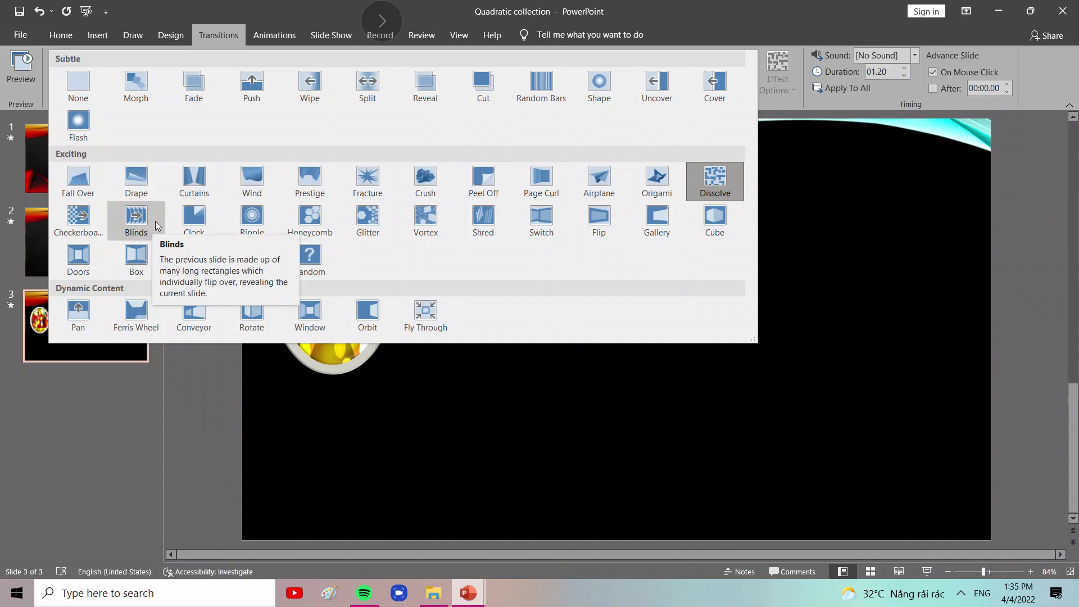
left_click(425, 222)
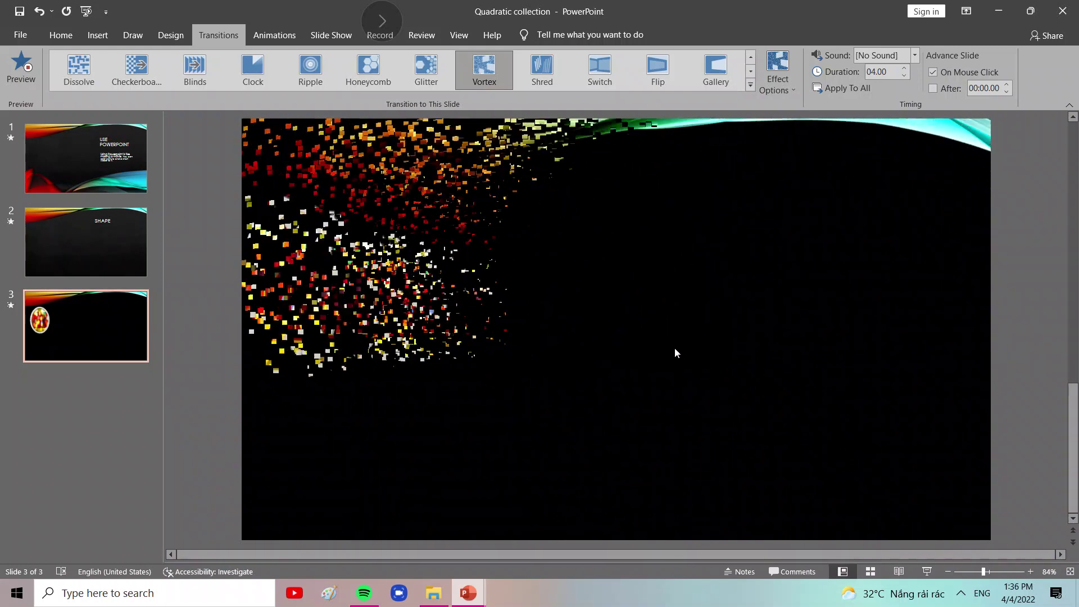
left_click(129, 174)
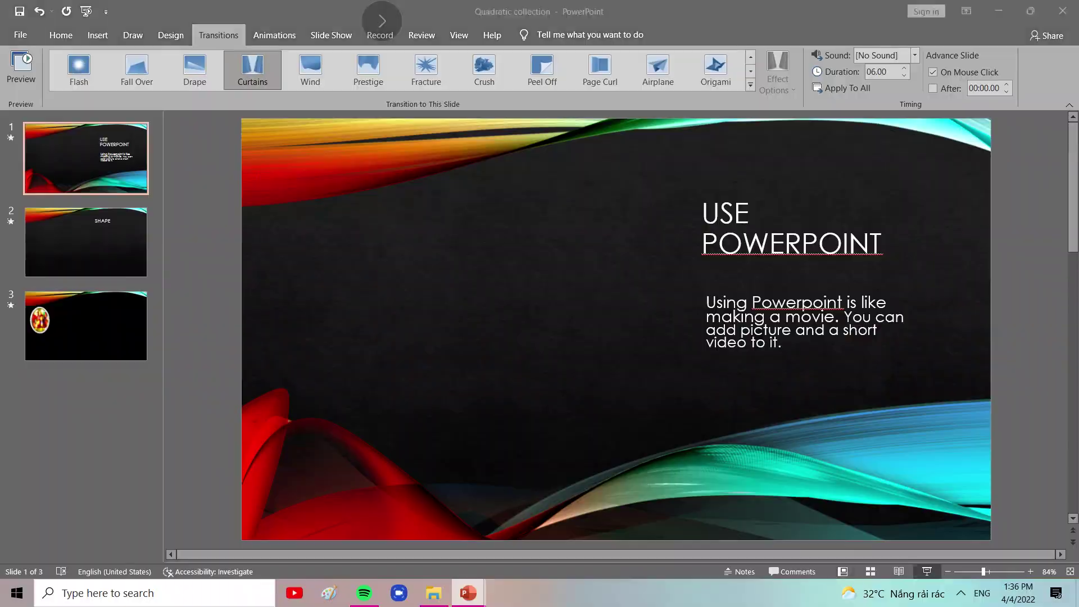
Run the slide show from slide 1 through the SHAPE and oval-picture slides, then exit
left_click(933, 572)
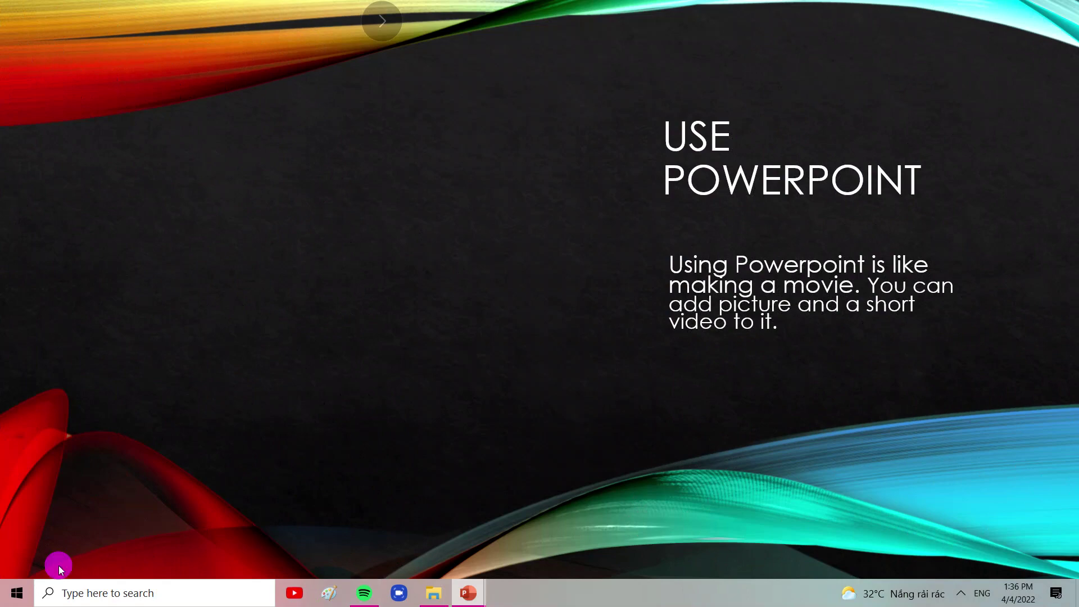
left_click(58, 565)
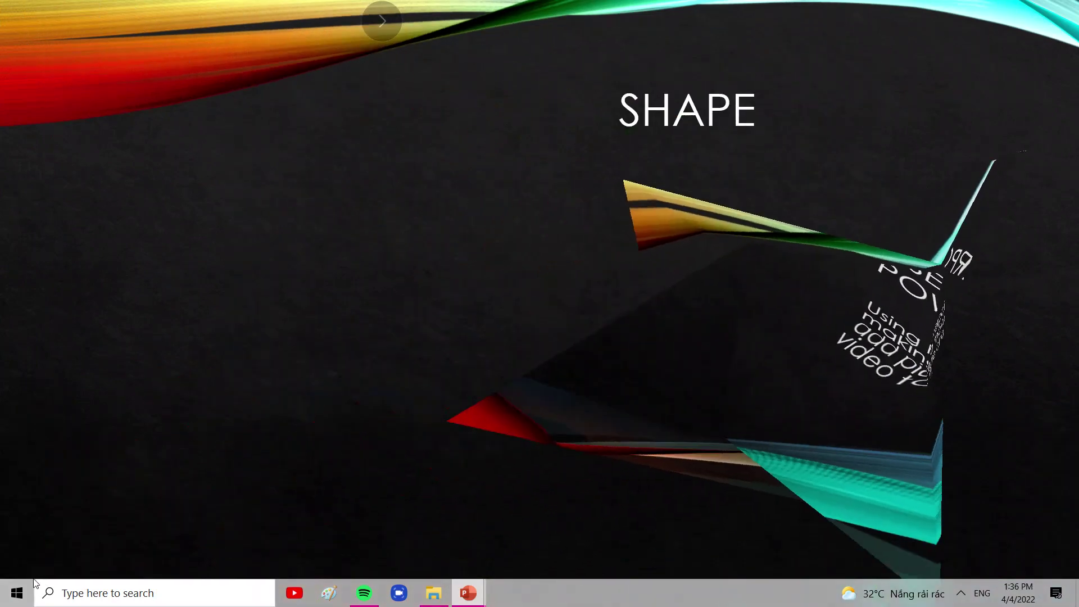
left_click(913, 514)
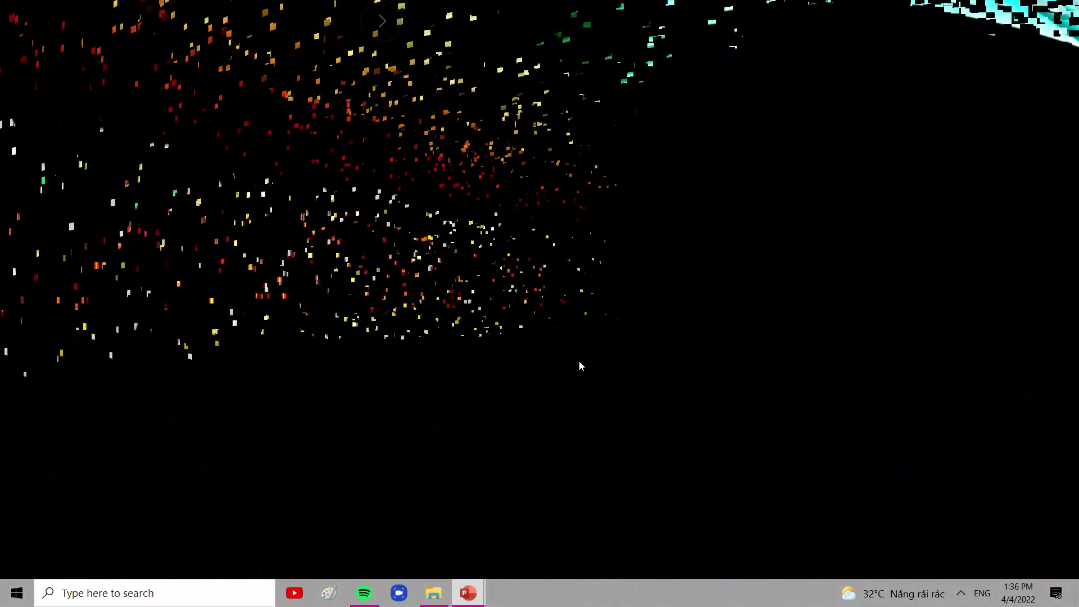
left_click(447, 297)
left_click(235, 293)
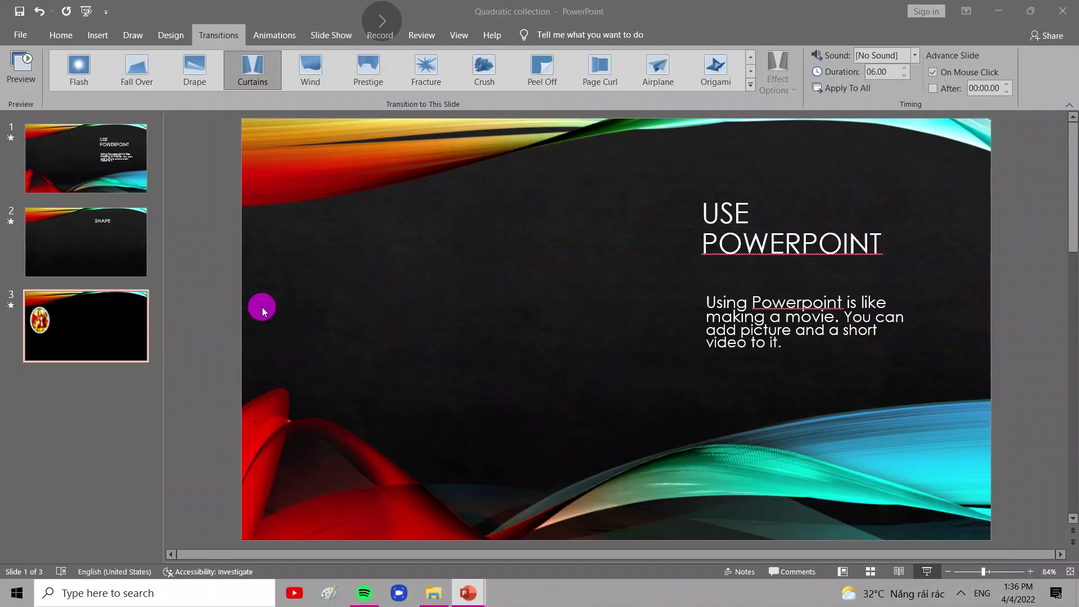
Replay the full slide show to its end screen and return to editing view
left_click(921, 569)
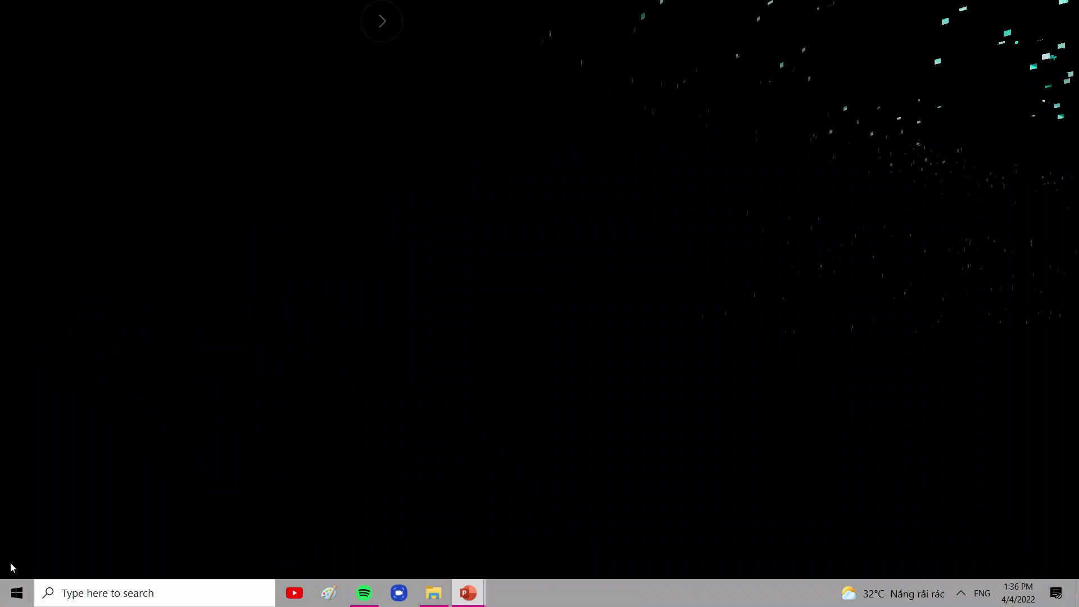
left_click(335, 433)
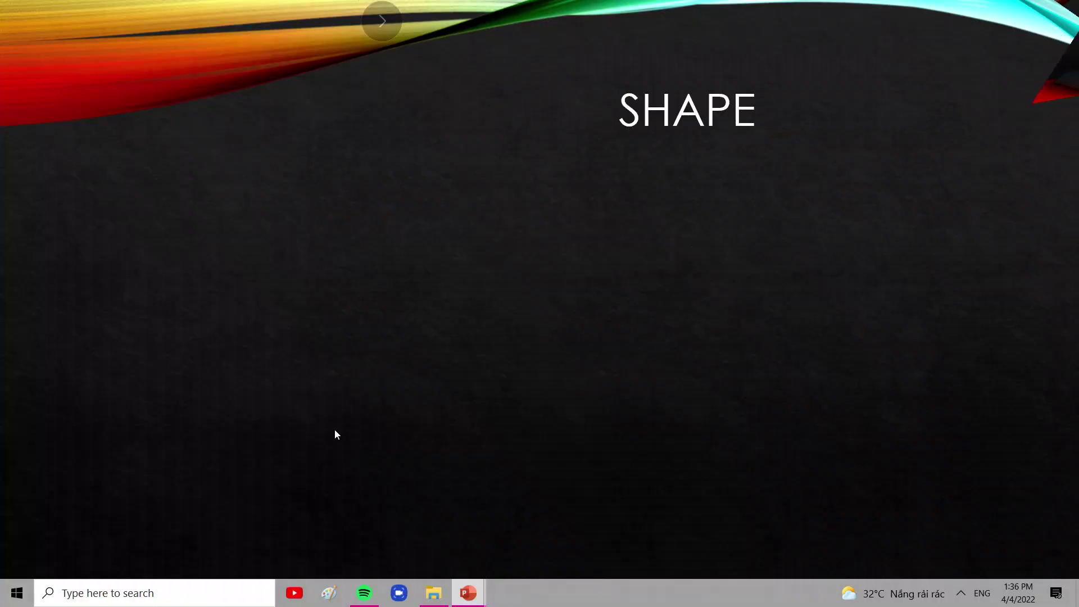
left_click(336, 431)
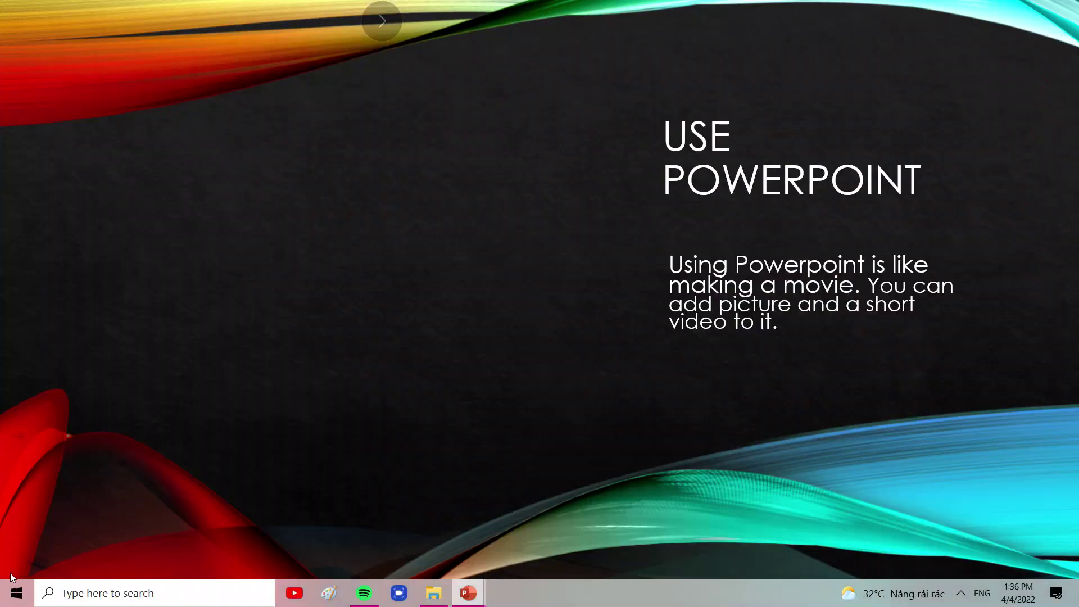
left_click(911, 484)
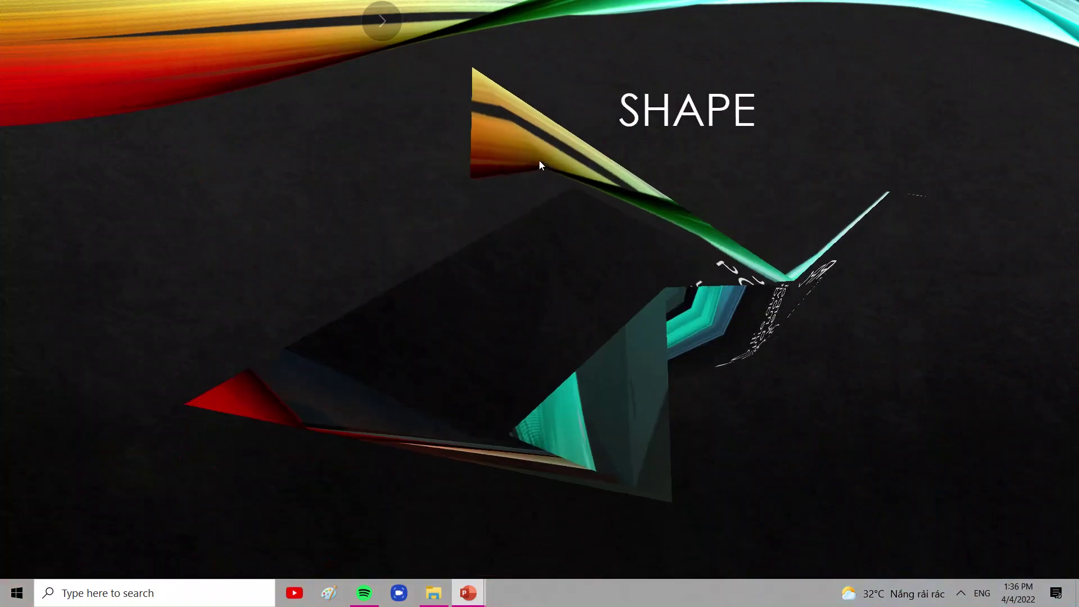
left_click(594, 386)
left_click(595, 390)
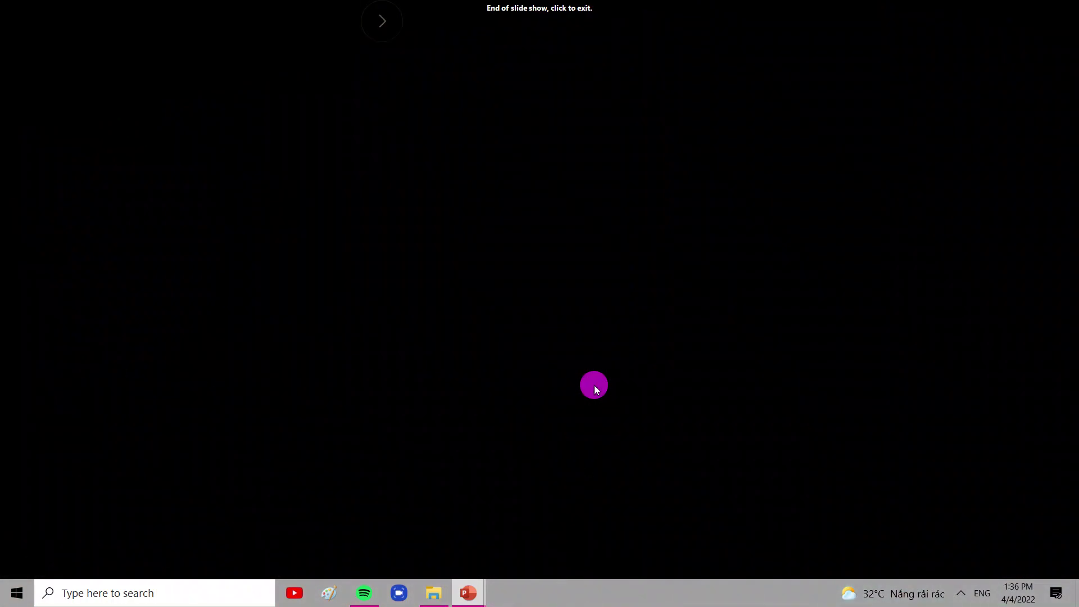
left_click(1006, 324)
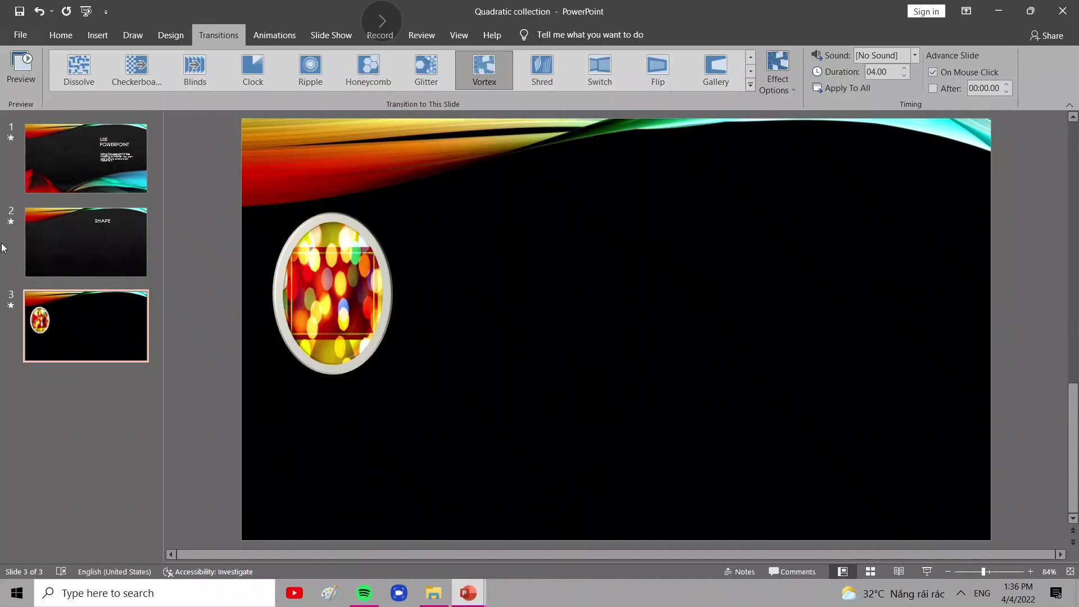
Return to slide 1, 'Use Powerpoint', with its 06.00-second Curtains transition
left_click(82, 160)
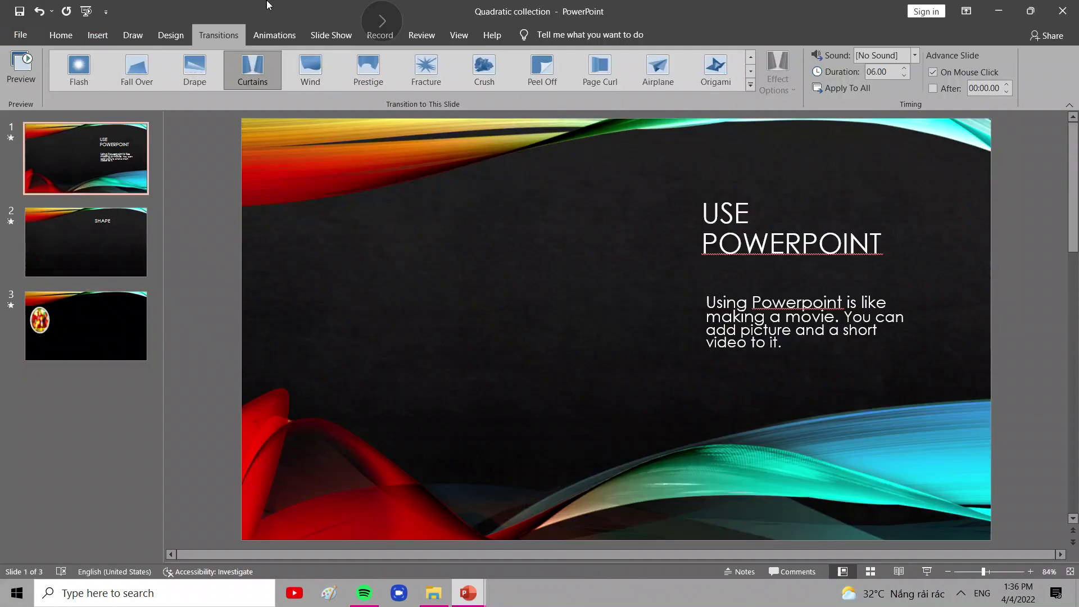